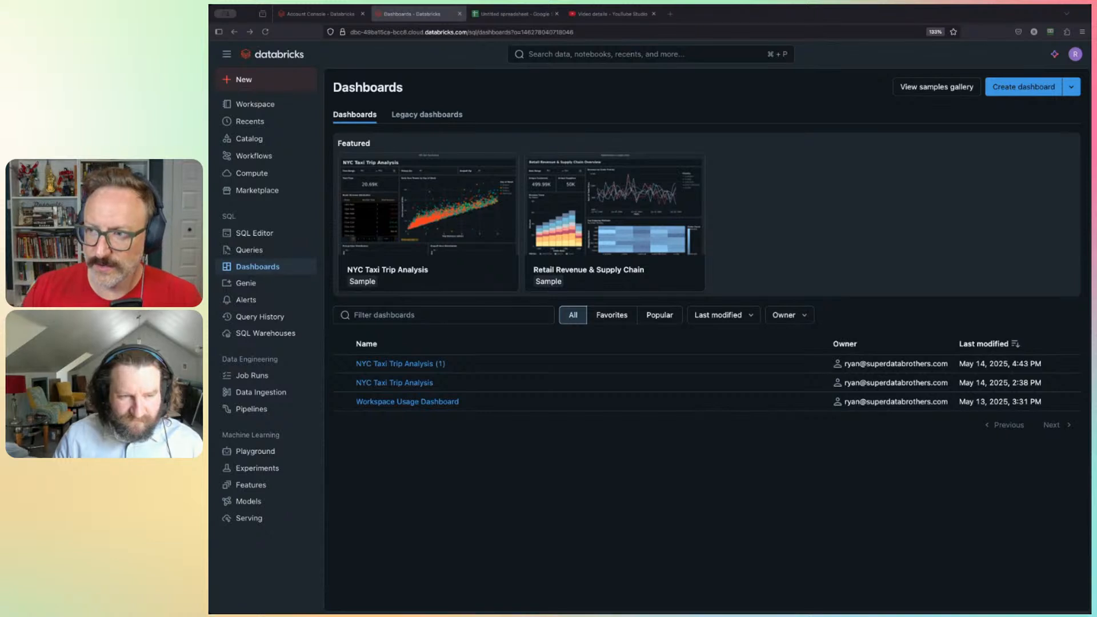
Step: Open the NYC Taxi Trip Analysis sample dashboard and look through its existing widgets
left_click(444, 210)
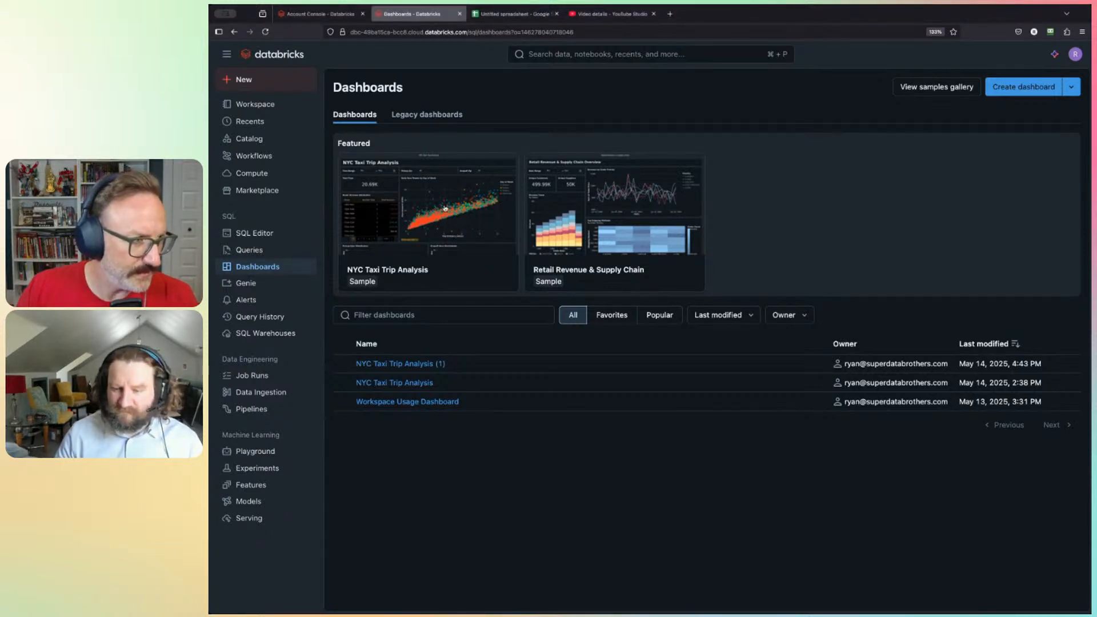
left_click(436, 213)
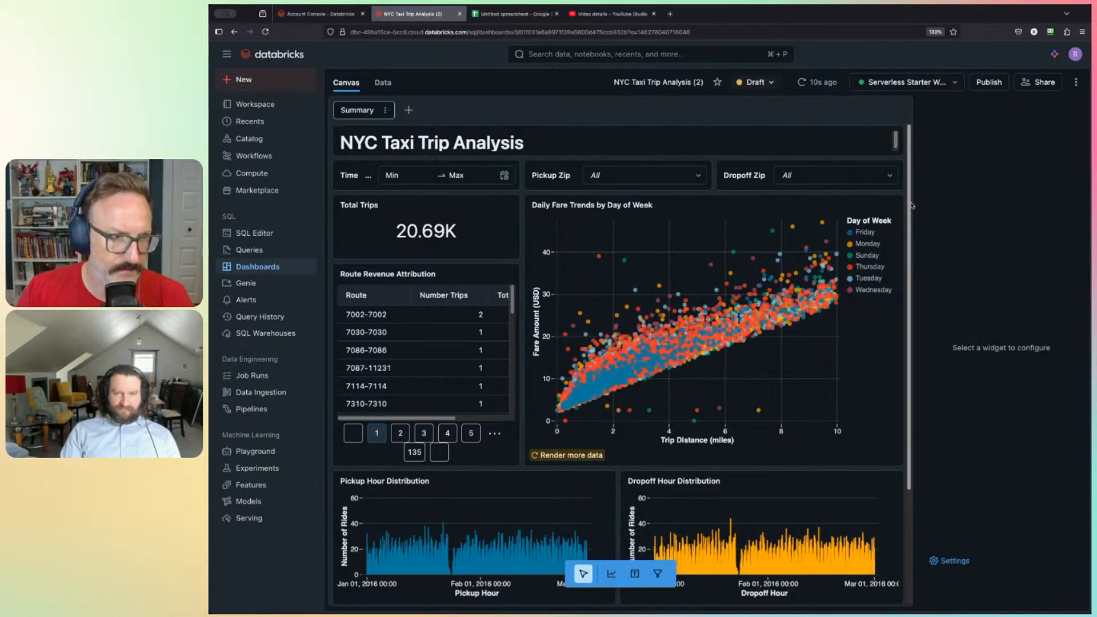
left_click_drag(912, 205, 908, 271)
scroll(909, 268, "down", 2)
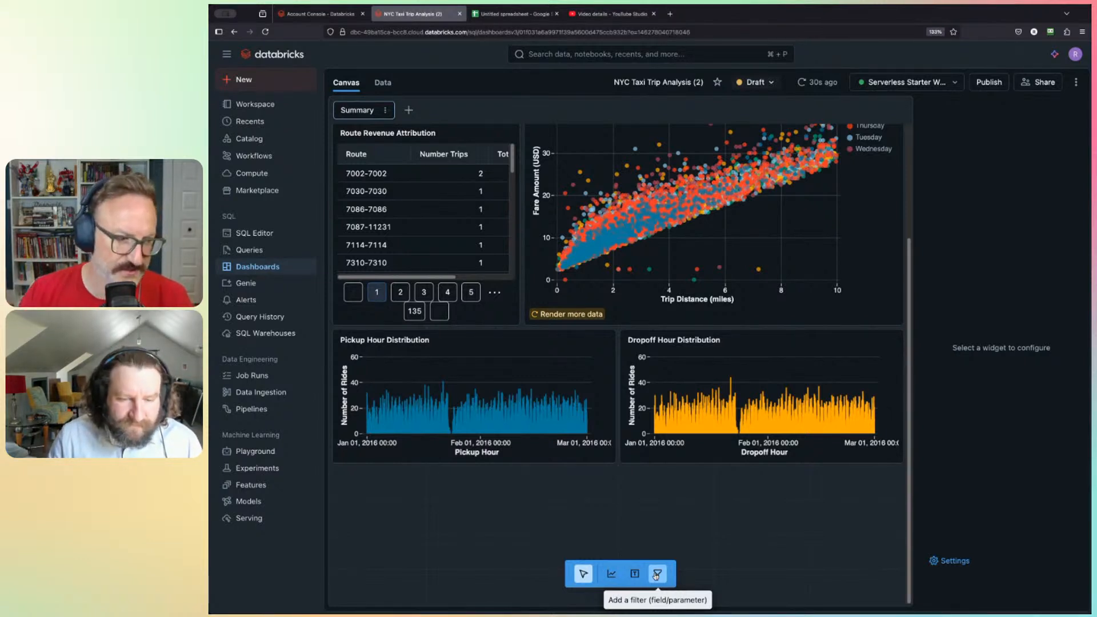
Step: Add a visualization widget directly below the Pickup Hour Distribution chart
left_click(612, 574)
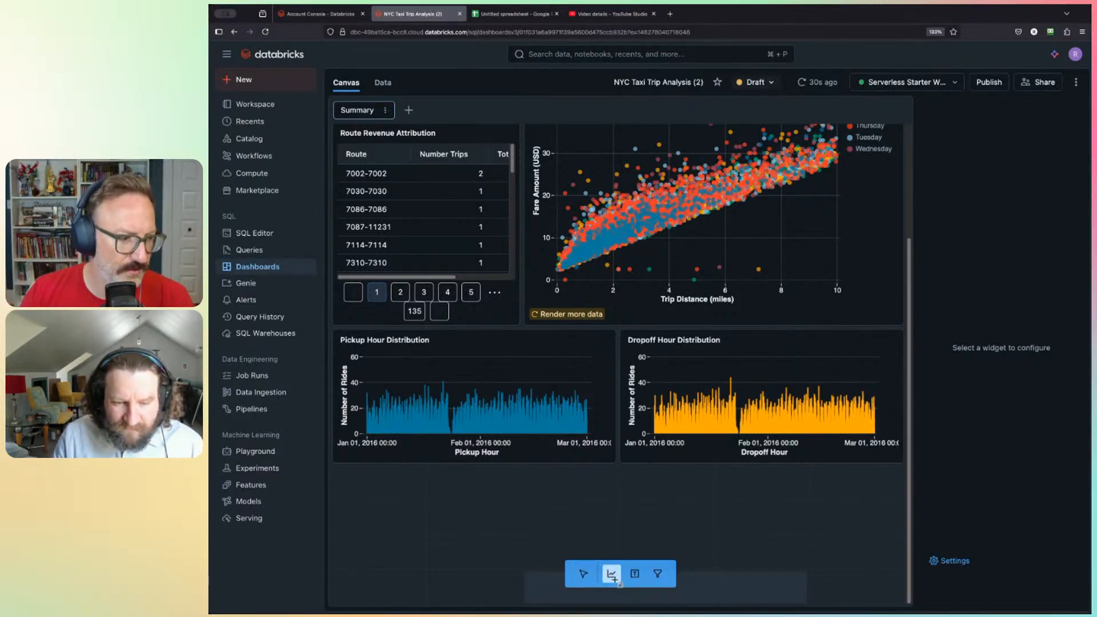
scroll(524, 489, "down", 1)
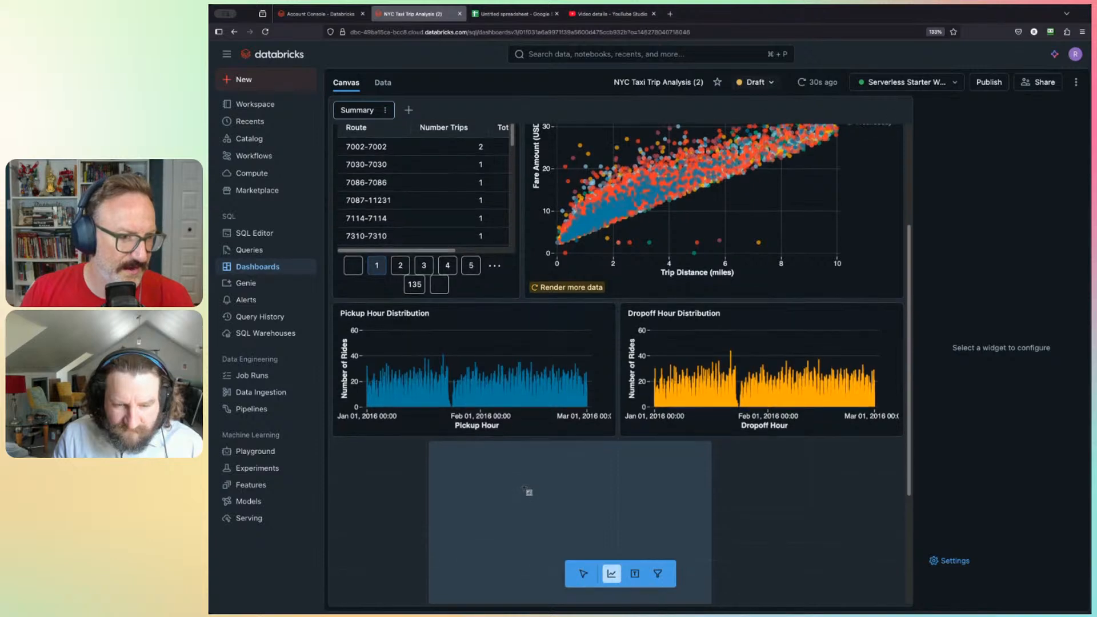
scroll(526, 490, "down", 3)
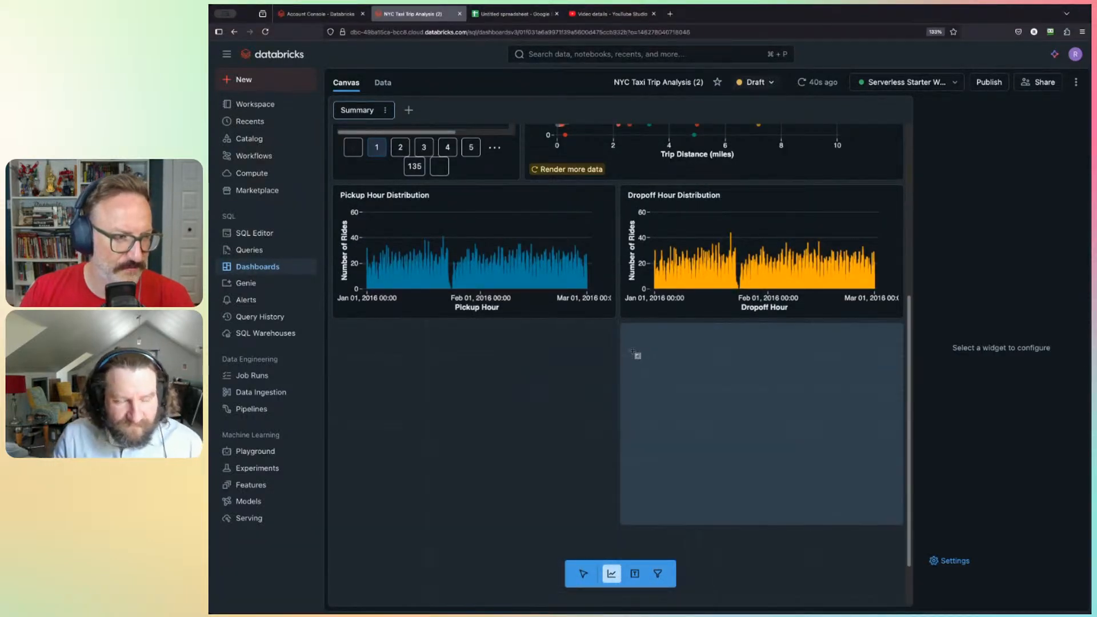
left_click(418, 351)
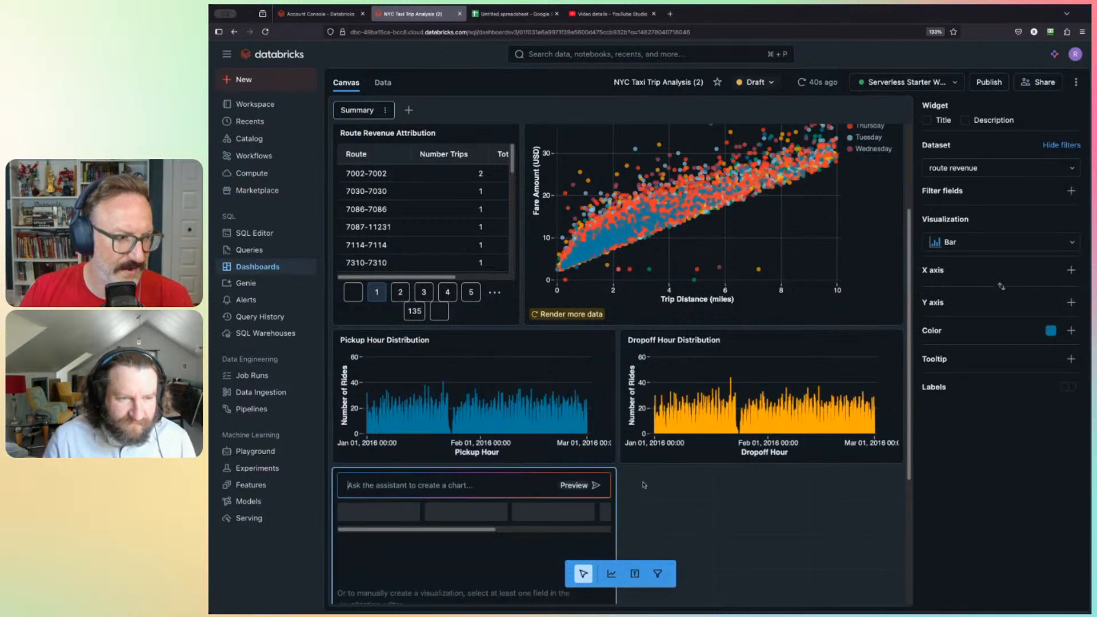
scroll(643, 485, "down", 3)
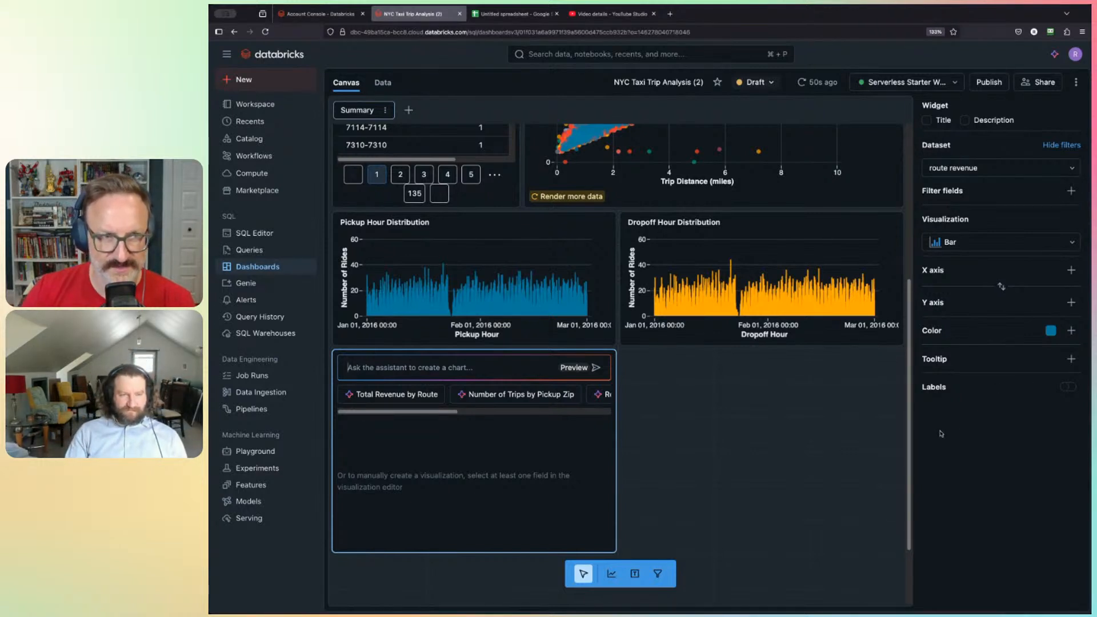
Step: Preview the assistant's suggested Total Revenue by Route chart in the new widget, and reject it
left_click(398, 367)
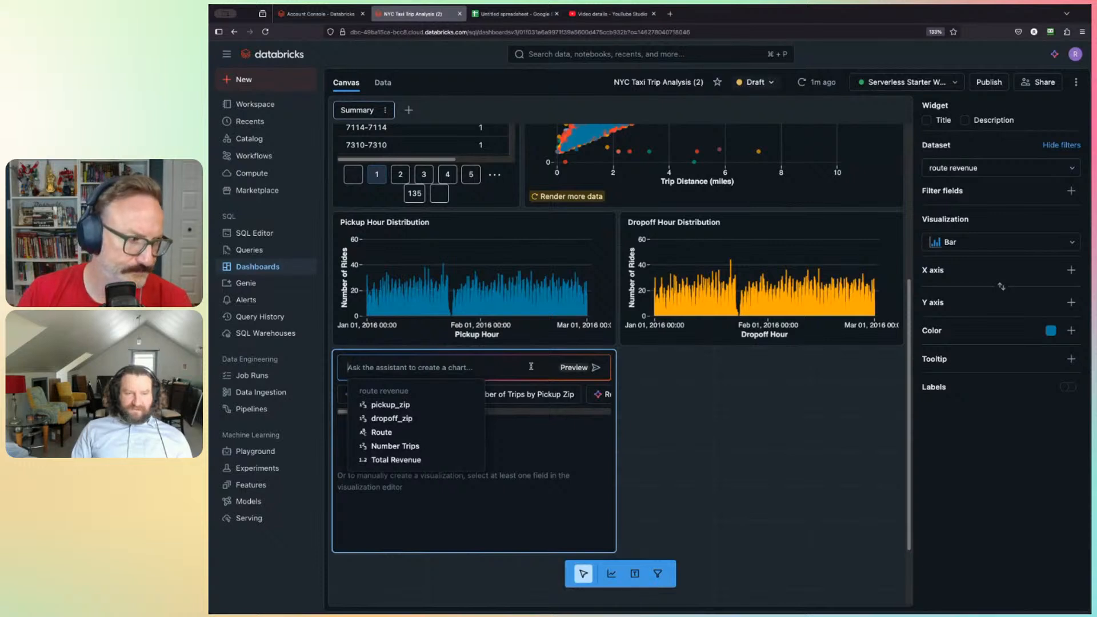
left_click(545, 411)
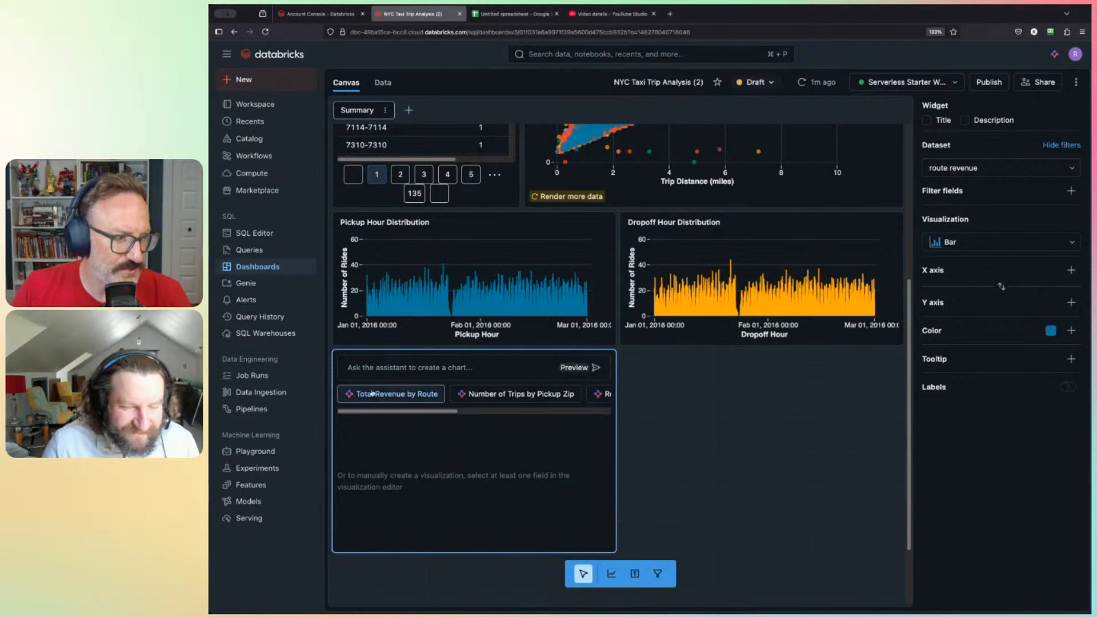
mouse_move(421, 413)
left_mouse_down()
mouse_move(509, 420)
mouse_move(415, 424)
left_mouse_up()
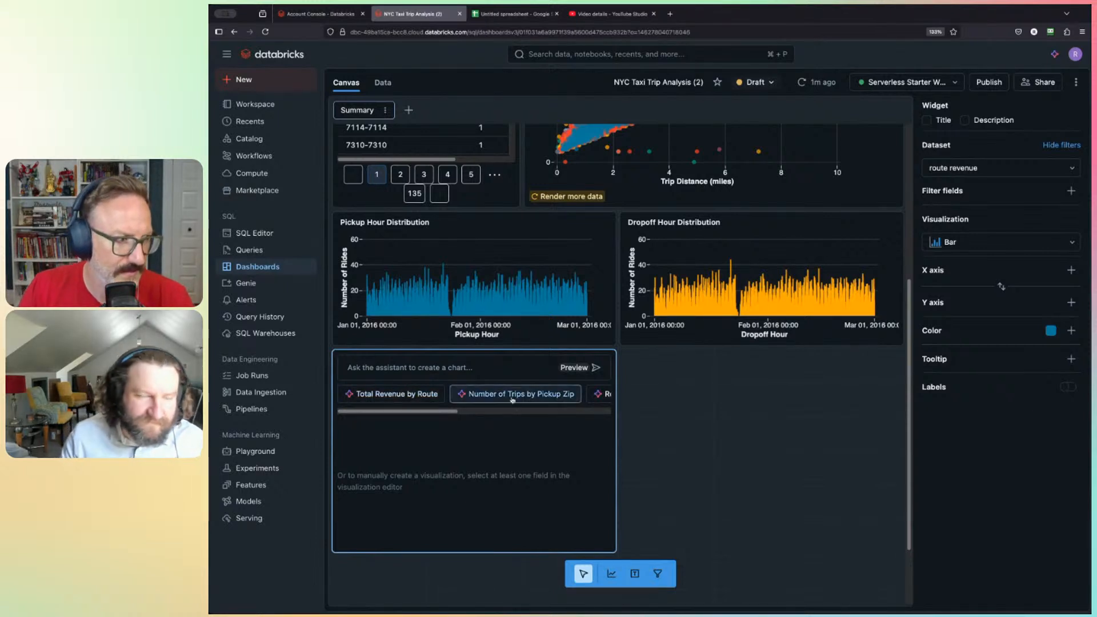
left_click(388, 394)
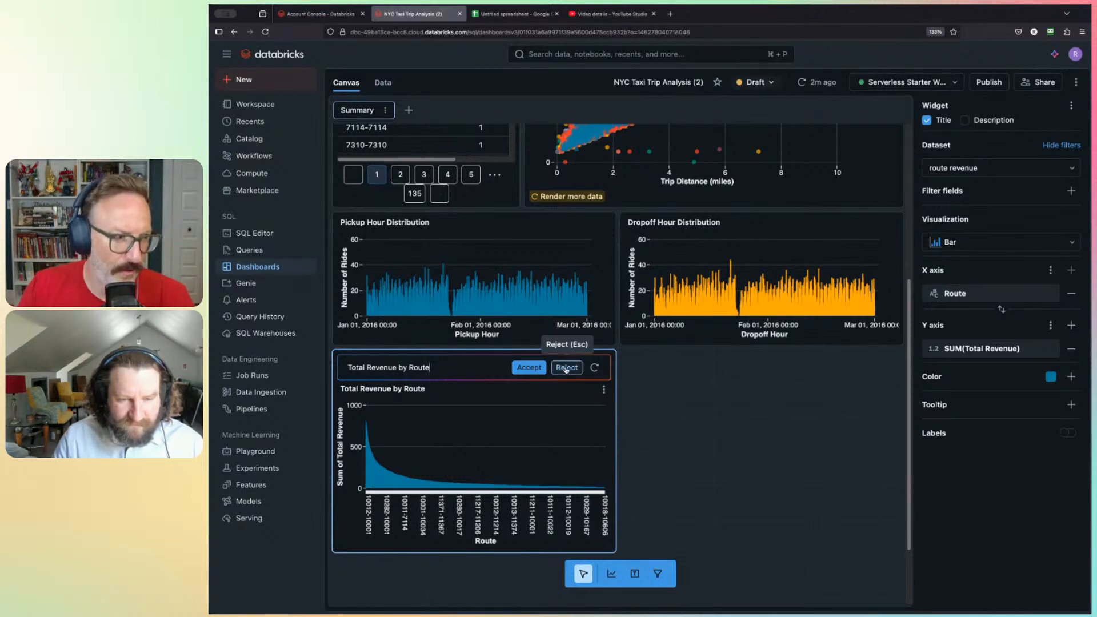
left_click(566, 368)
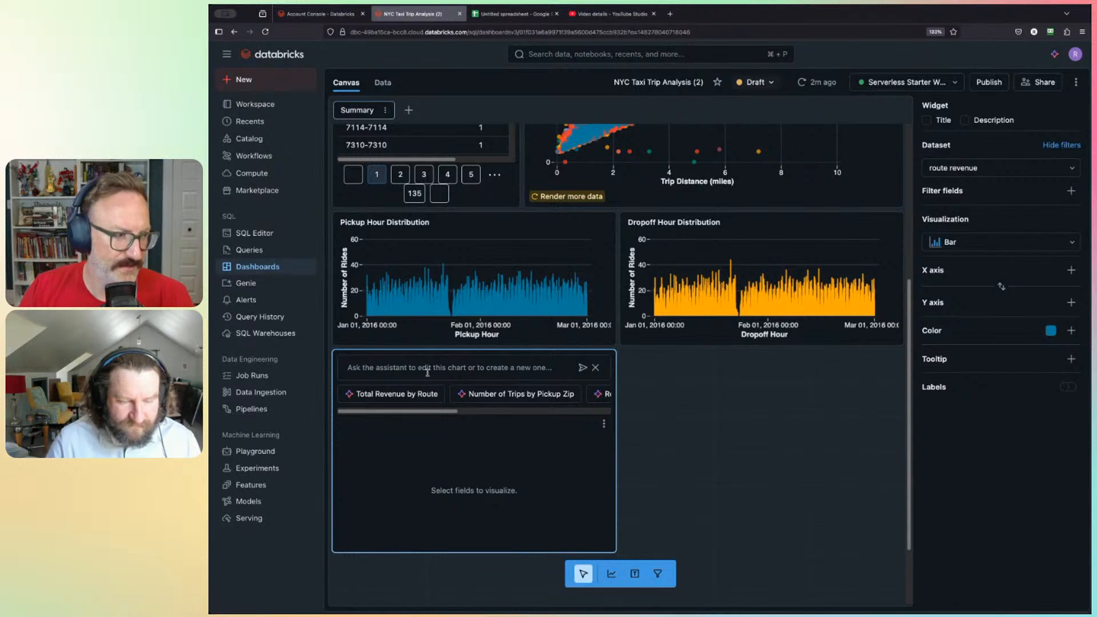
Step: Generate the assistant's suggested Number of Trips by Pickup Zip chart and accept it
left_click(503, 394)
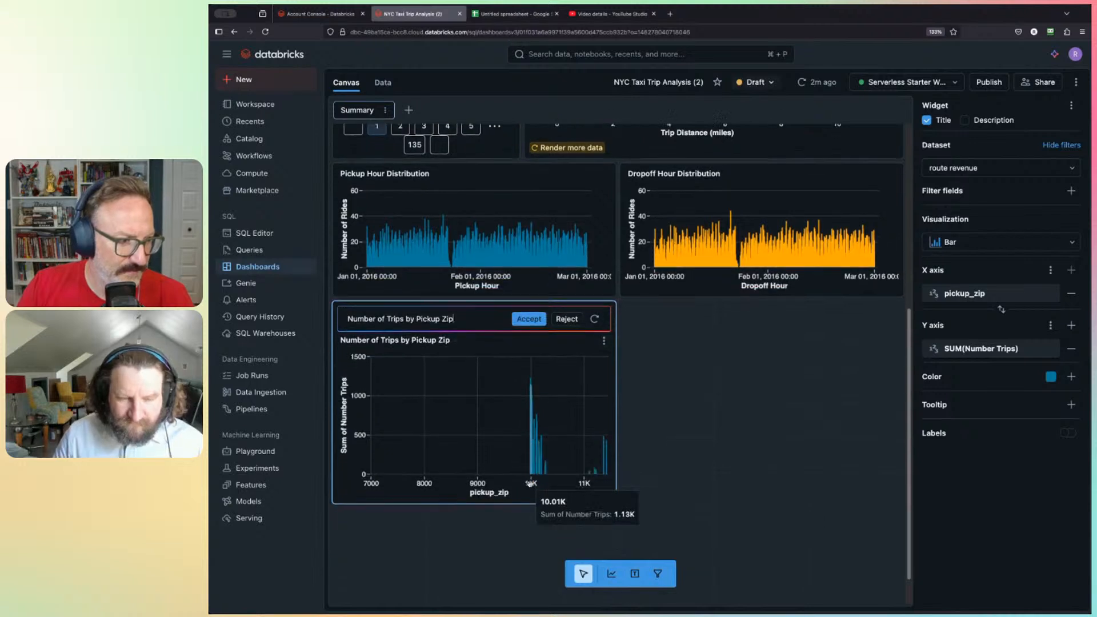
scroll(523, 476, "down", 1)
left_click(528, 350)
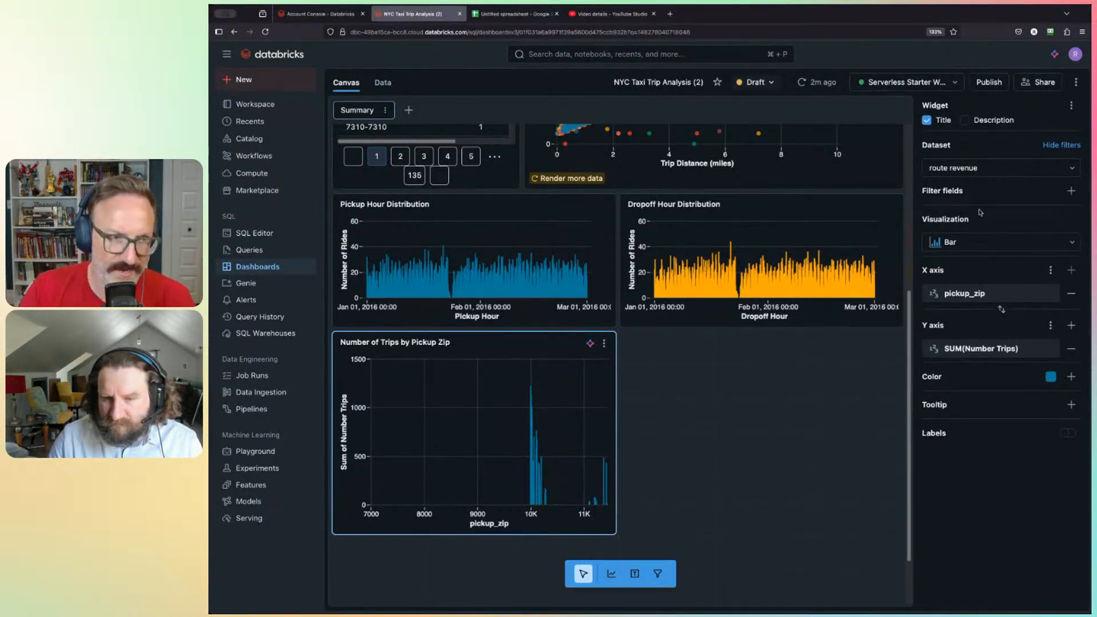
Step: Try the Choropleth map and Area visualization types on the Number of Trips by Pickup Zip widget
left_click(993, 242)
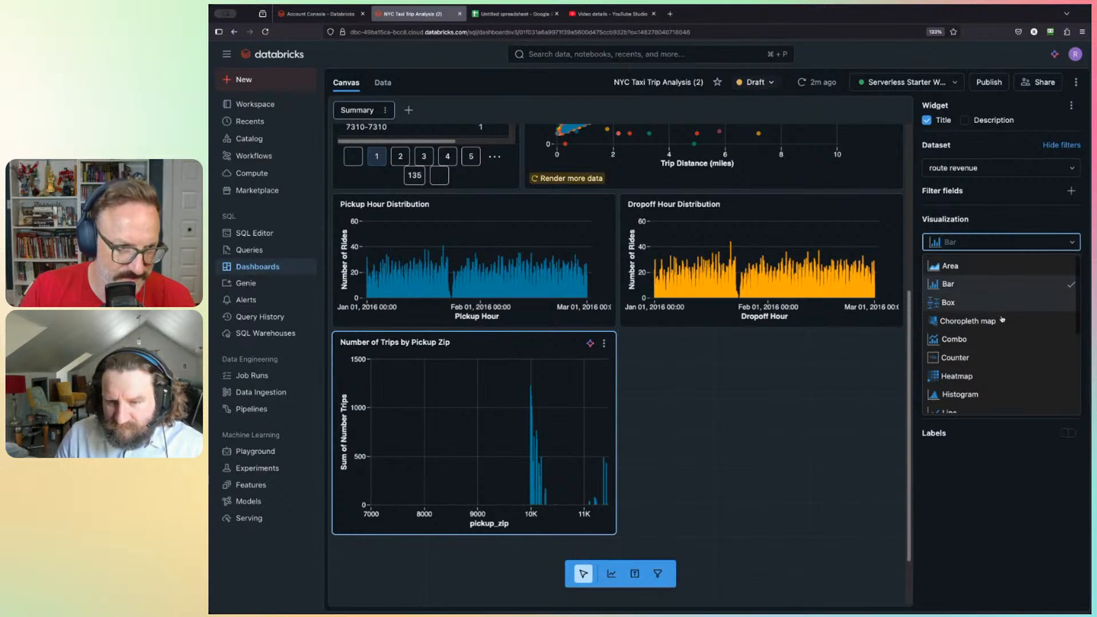
left_click(970, 321)
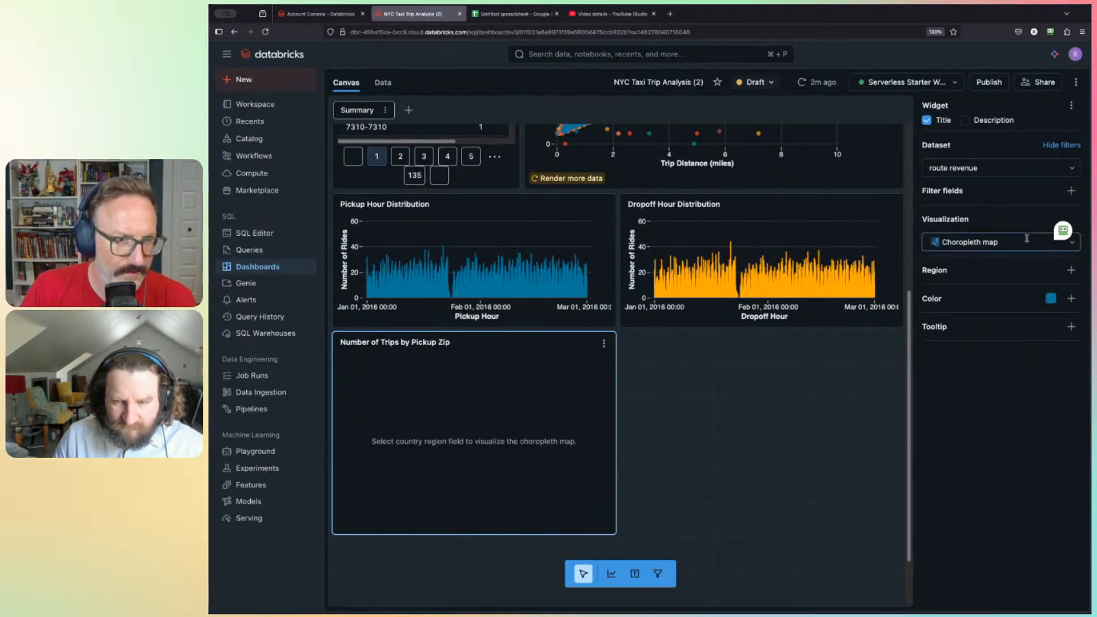
left_click(1026, 239)
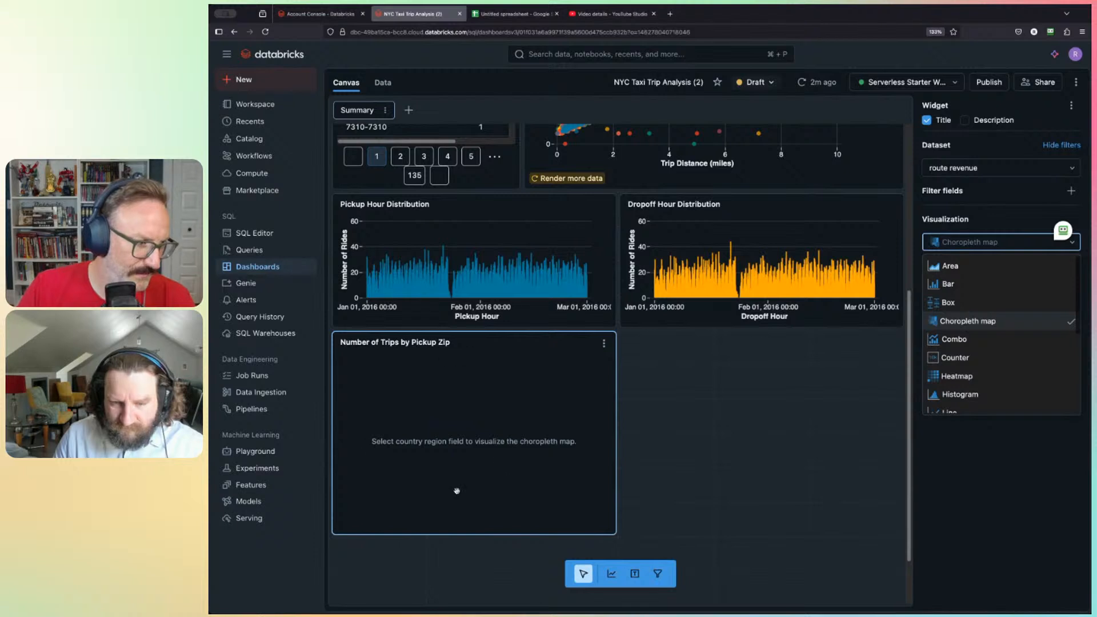
left_click(1000, 266)
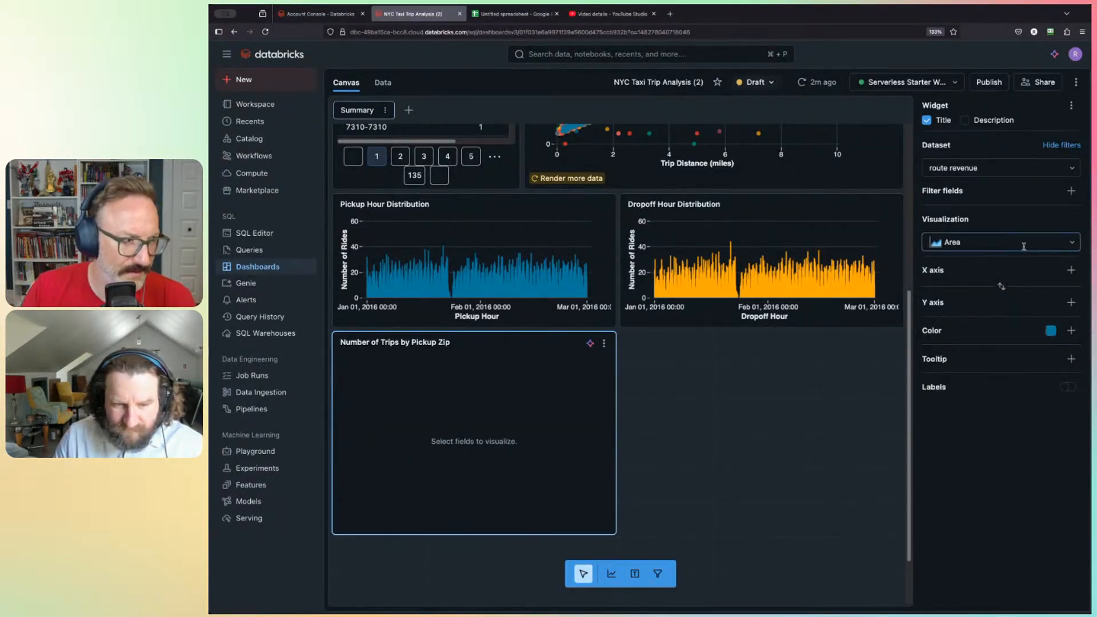
scroll(526, 409, "up", 1)
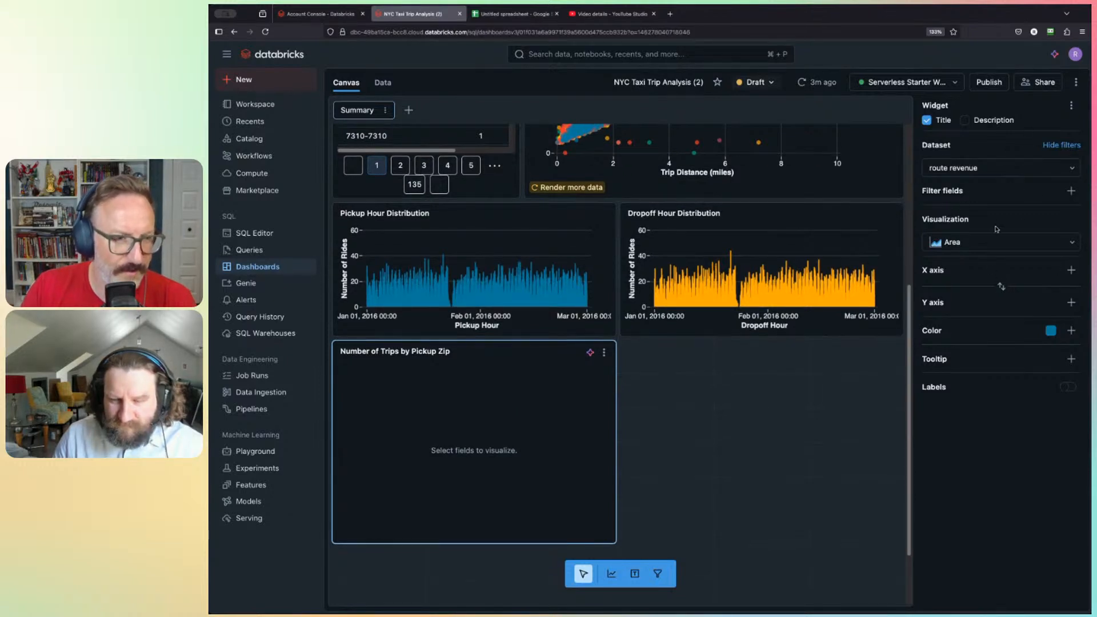
left_click(1014, 245)
scroll(984, 306, "down", 3)
scroll(984, 306, "up", 3)
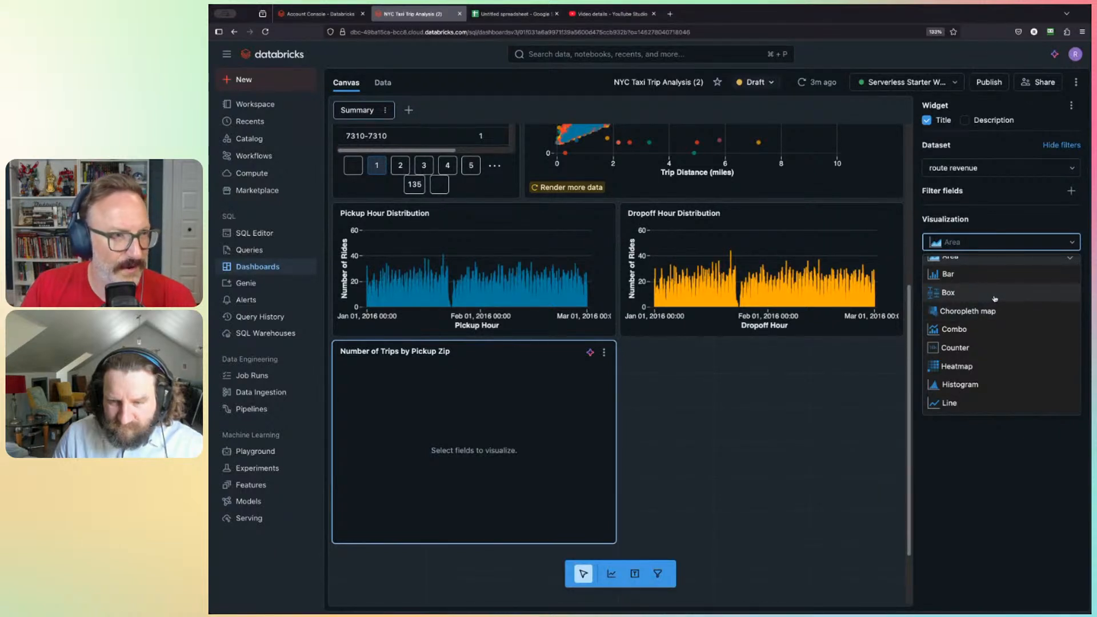
left_click(997, 220)
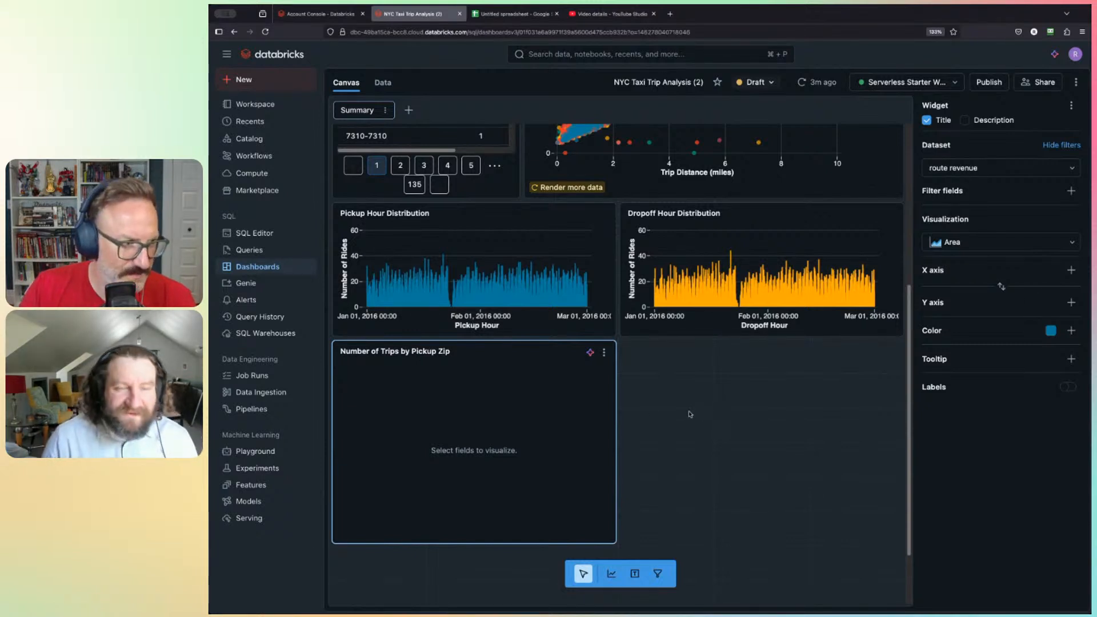
Step: Delete the Number of Trips by Pickup Zip widget and place a new visualization widget below the Pickup Hour Distribution chart
left_click(604, 352)
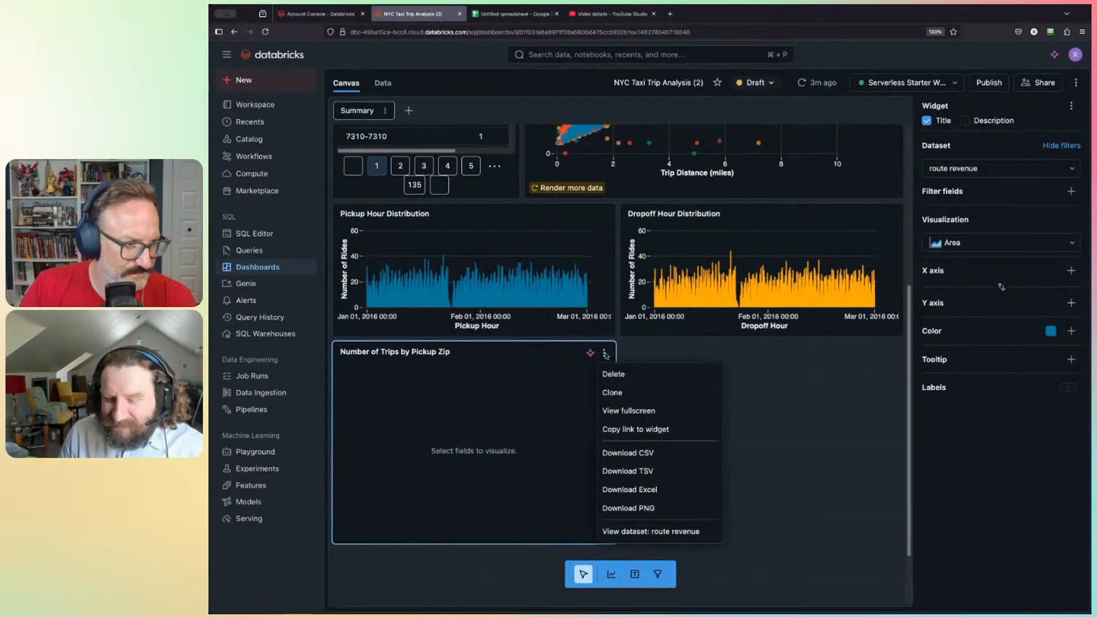
left_click(631, 374)
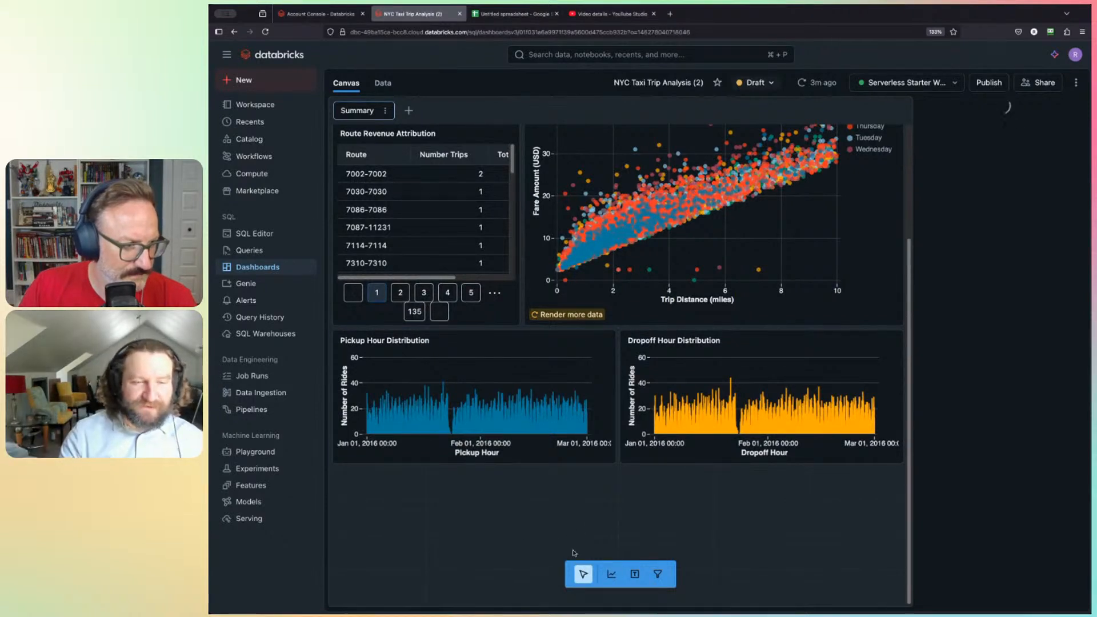
left_click(613, 574)
left_click(386, 489)
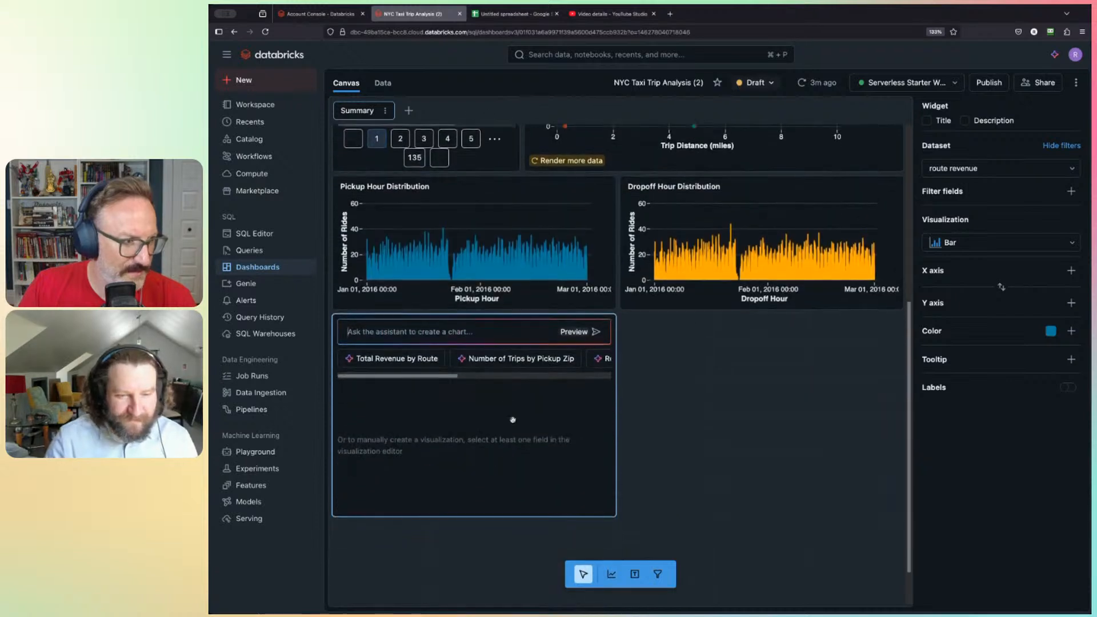
Step: Generate the assistant's suggested Revenue Distribution chart in the empty widget and accept it
left_click_drag(447, 378, 507, 378)
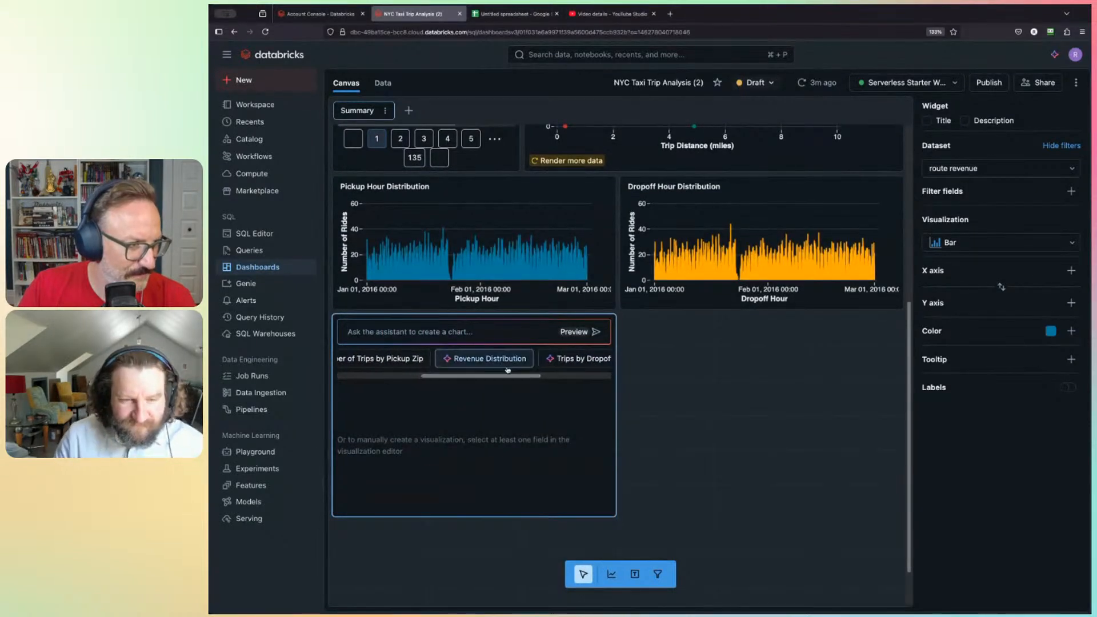
left_click(504, 361)
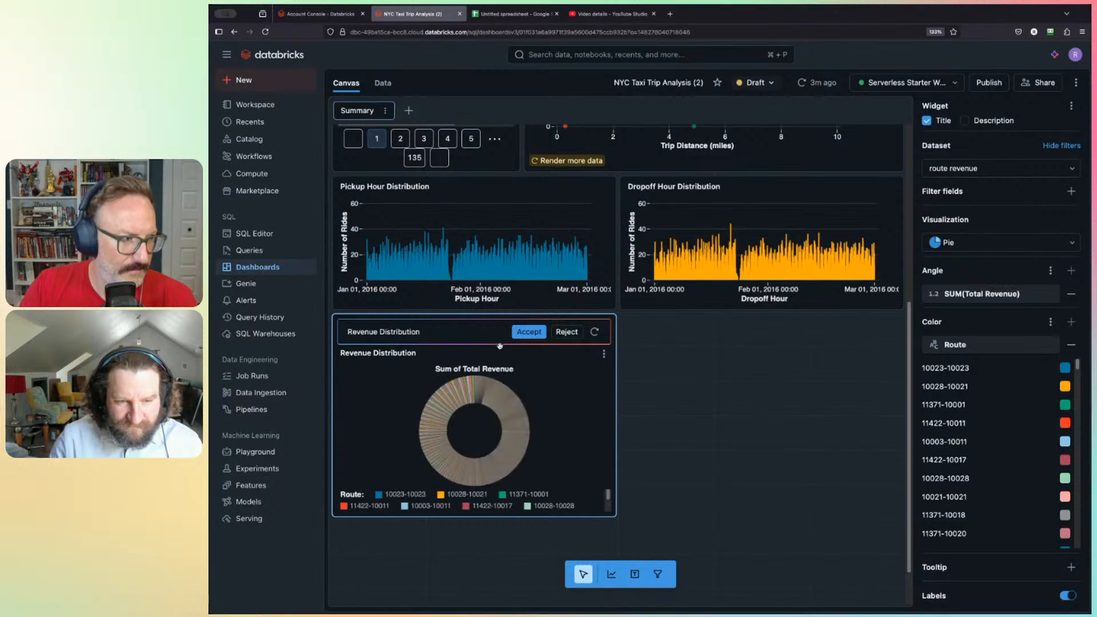
left_click(526, 331)
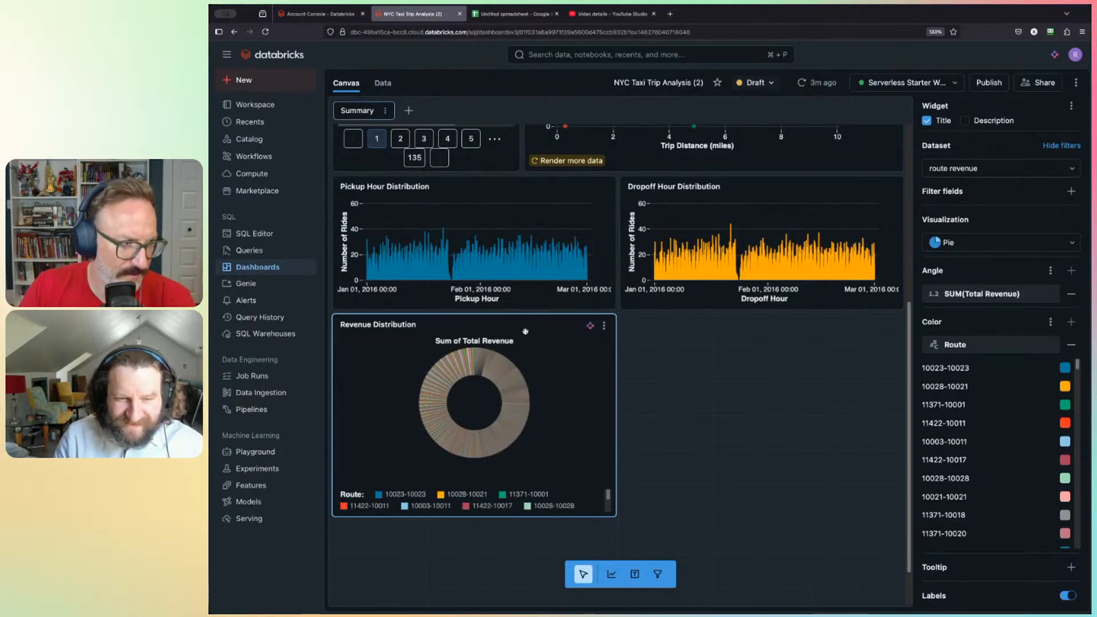
Step: Change the Revenue Distribution chart's visualization to Bar and set its color to orange-red
left_click(1071, 243)
scroll(1018, 322, "up", 2)
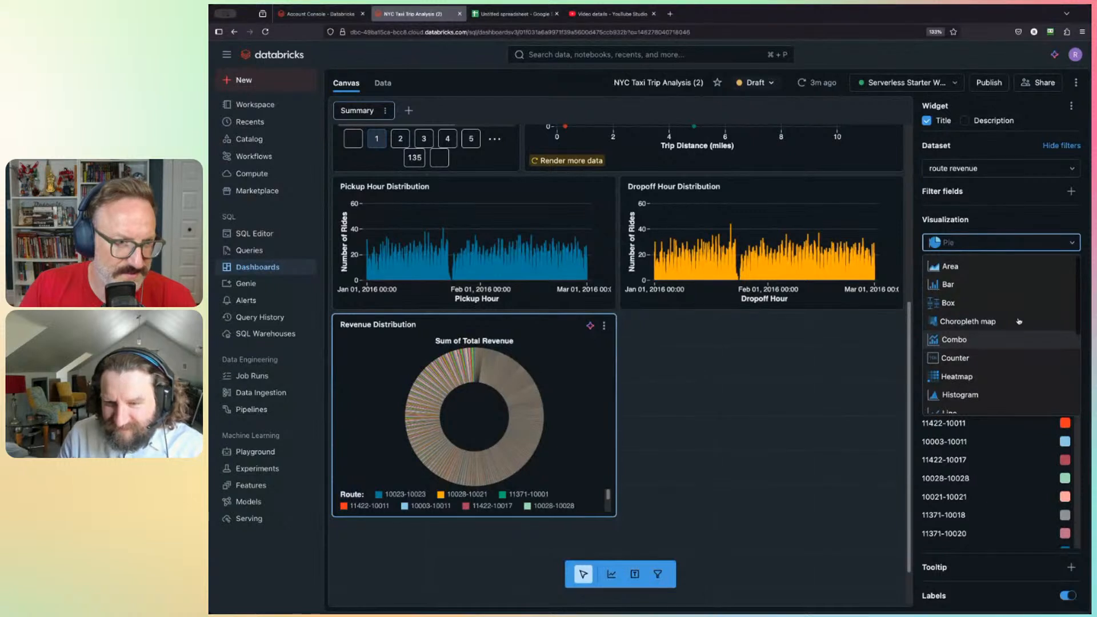
left_click(980, 282)
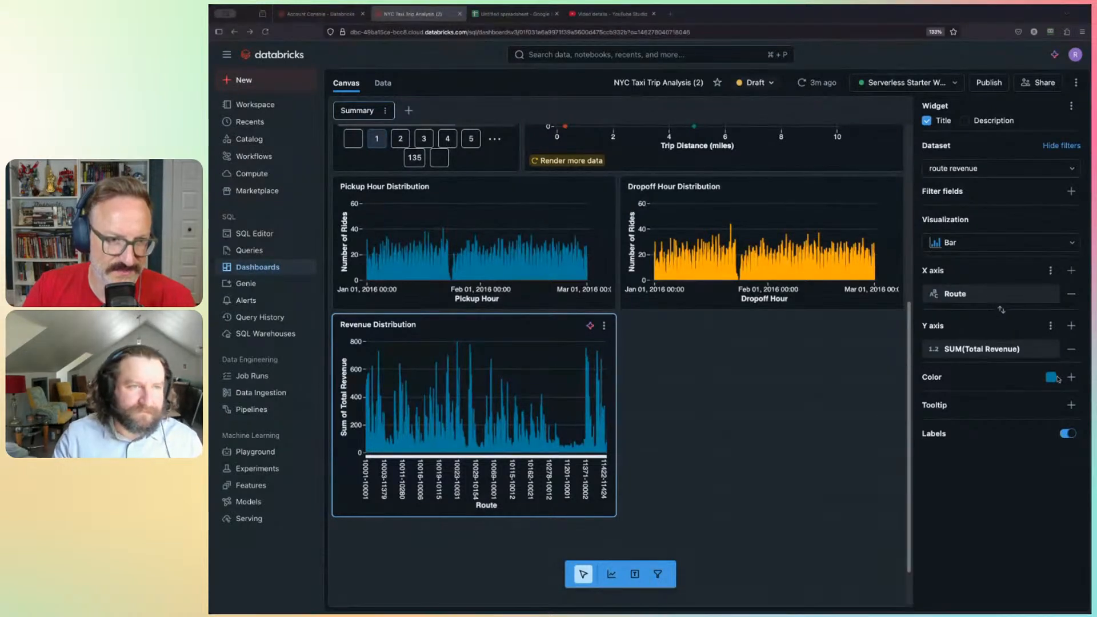
left_click(1053, 378)
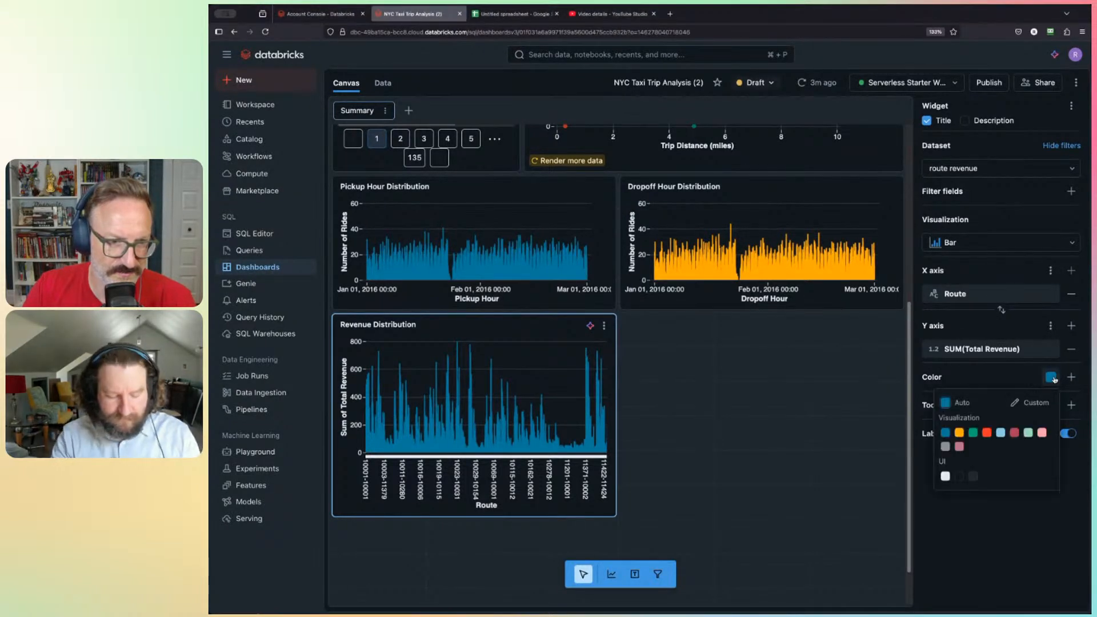
left_click(987, 433)
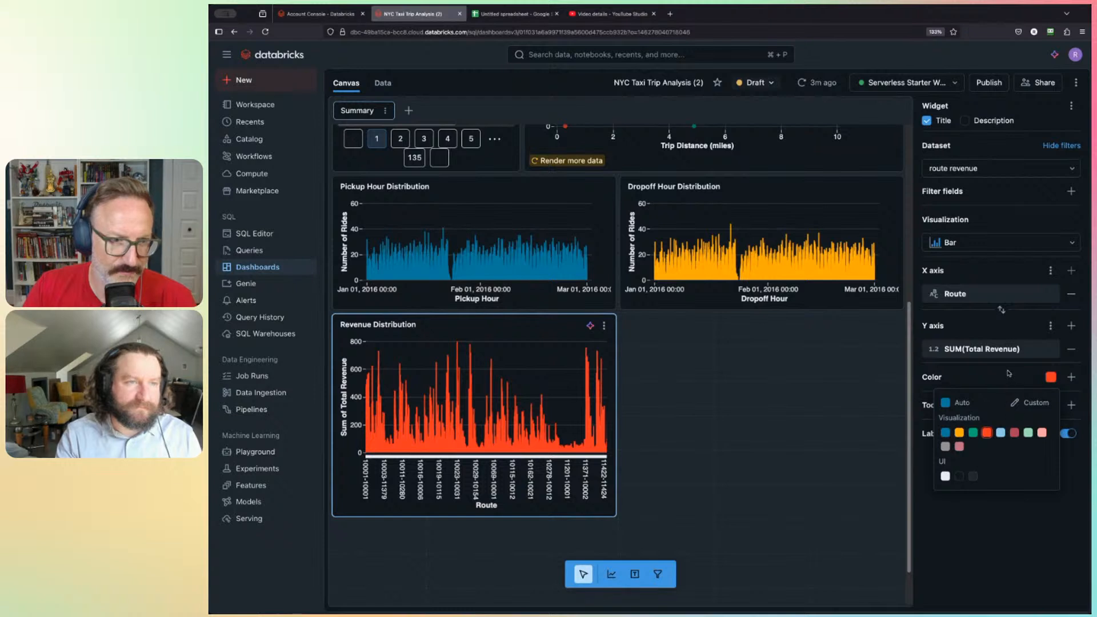
left_click(1009, 373)
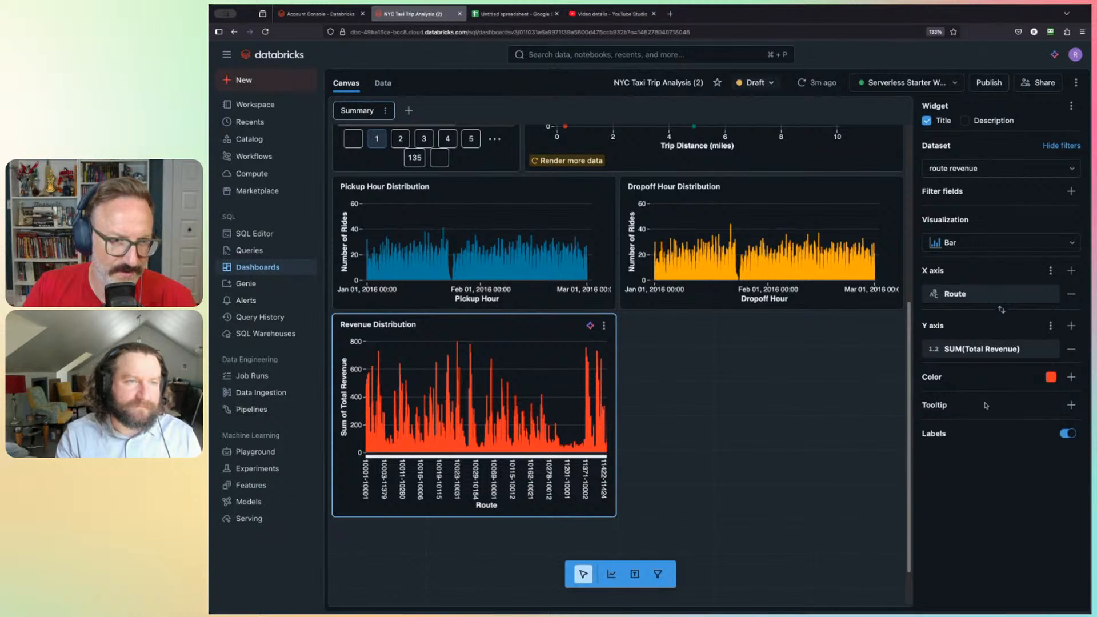
Step: Add the dropoff_zip field to the Revenue Distribution chart's tooltip
left_click(1071, 405)
scroll(1017, 494, "down", 1)
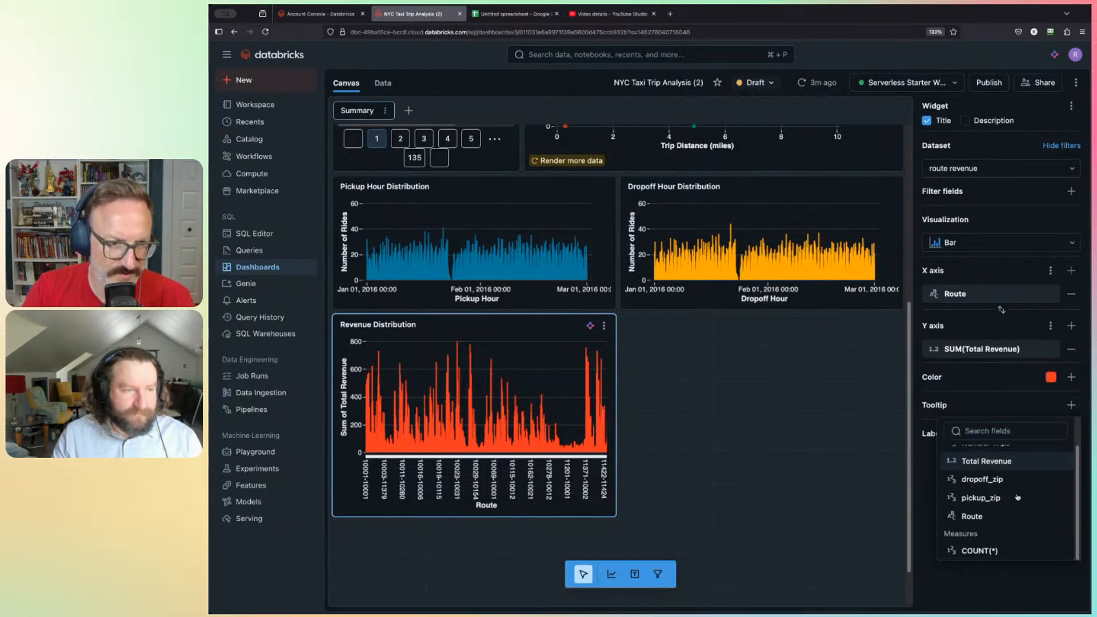
left_click(1013, 479)
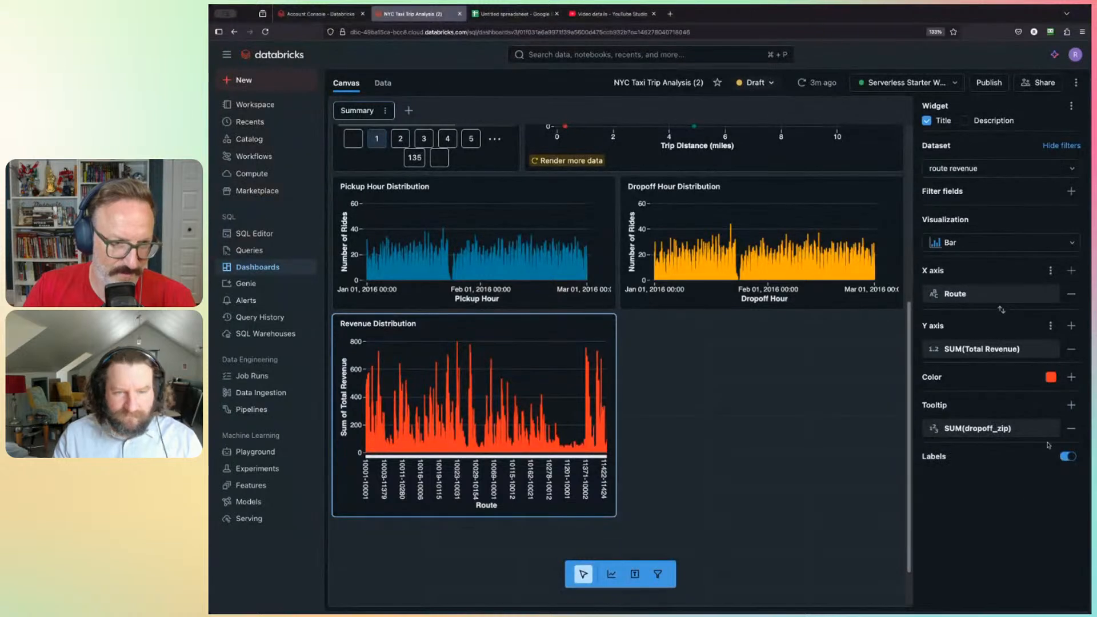
Step: Add the COUNT(*) measure to the Revenue Distribution chart's tooltip
left_click(1071, 405)
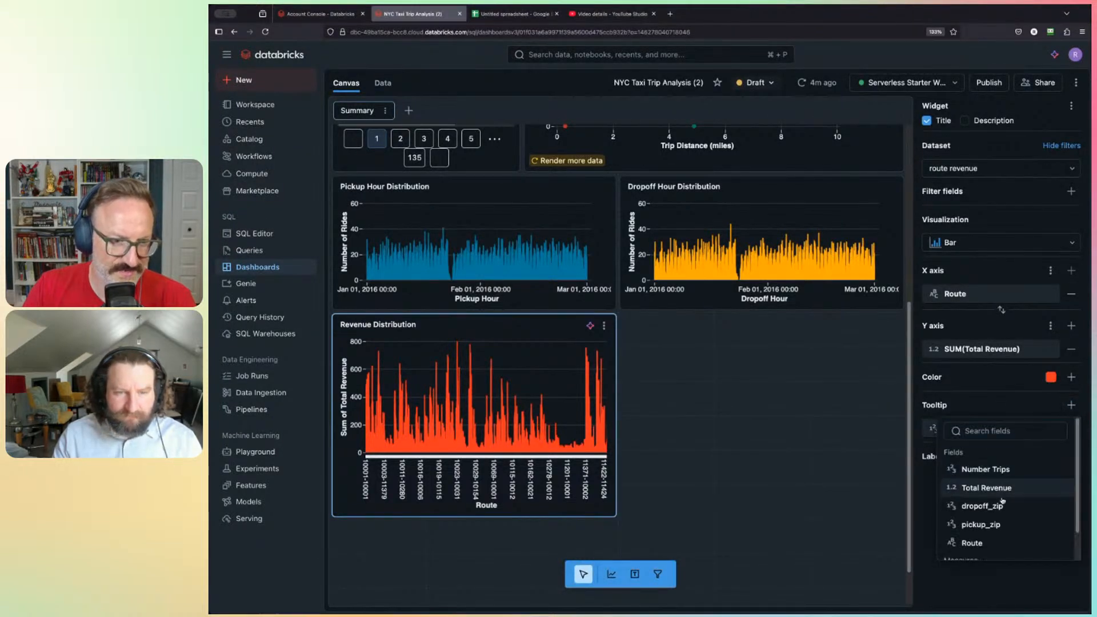
scroll(1001, 501, "down", 1)
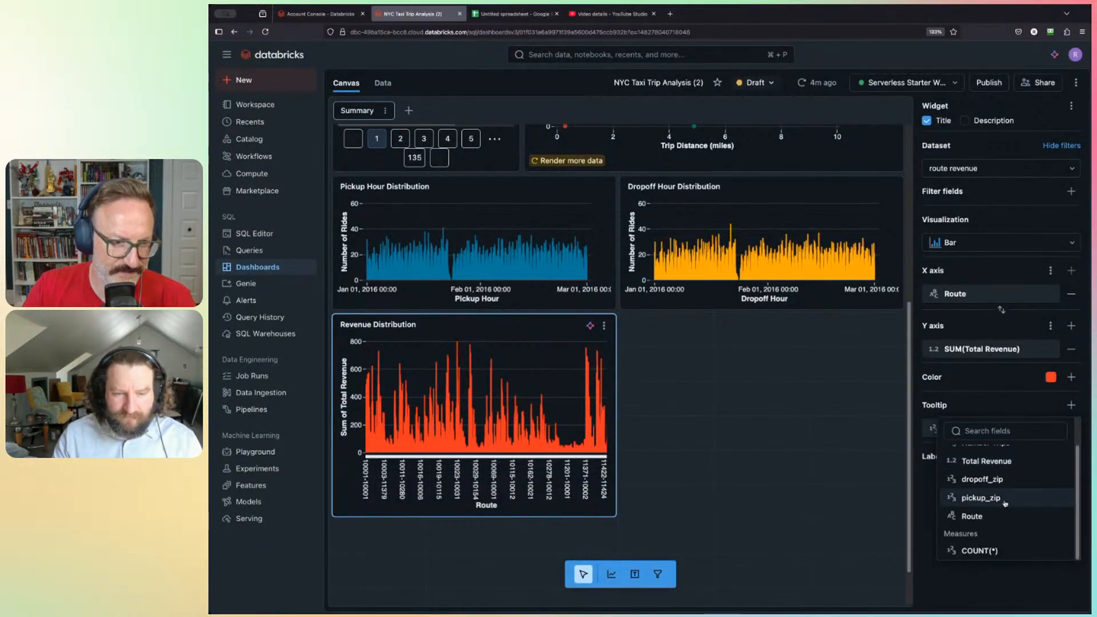
left_click(976, 550)
mouse_move(584, 378)
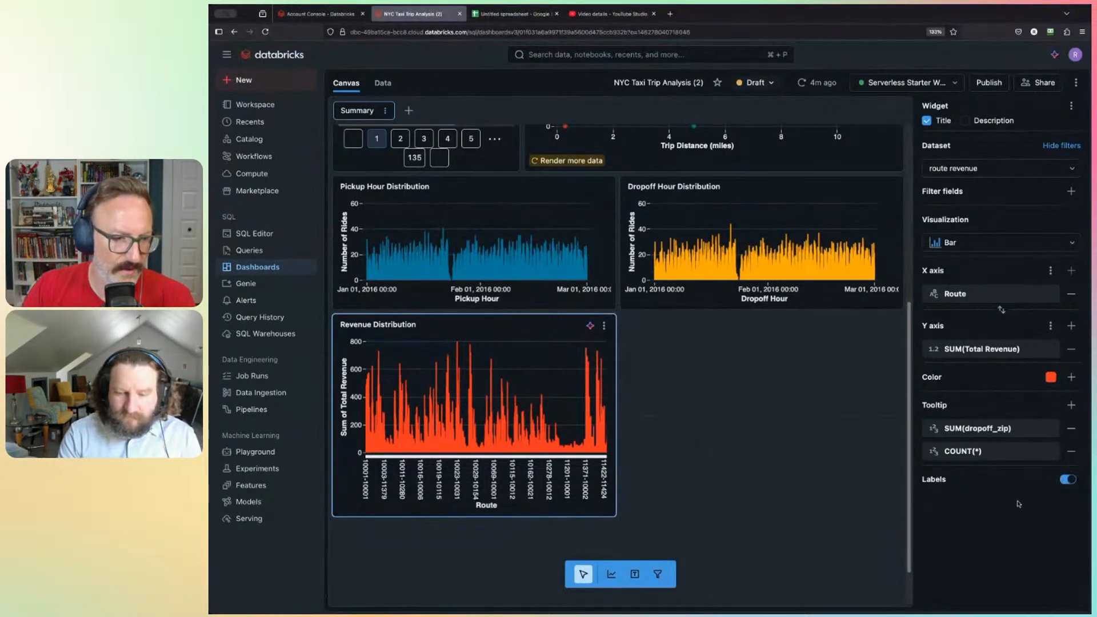
Step: Toggle the Revenue Distribution chart's labels off and back on, checking the tooltip on its bars
left_click(1067, 480)
left_click(1068, 485)
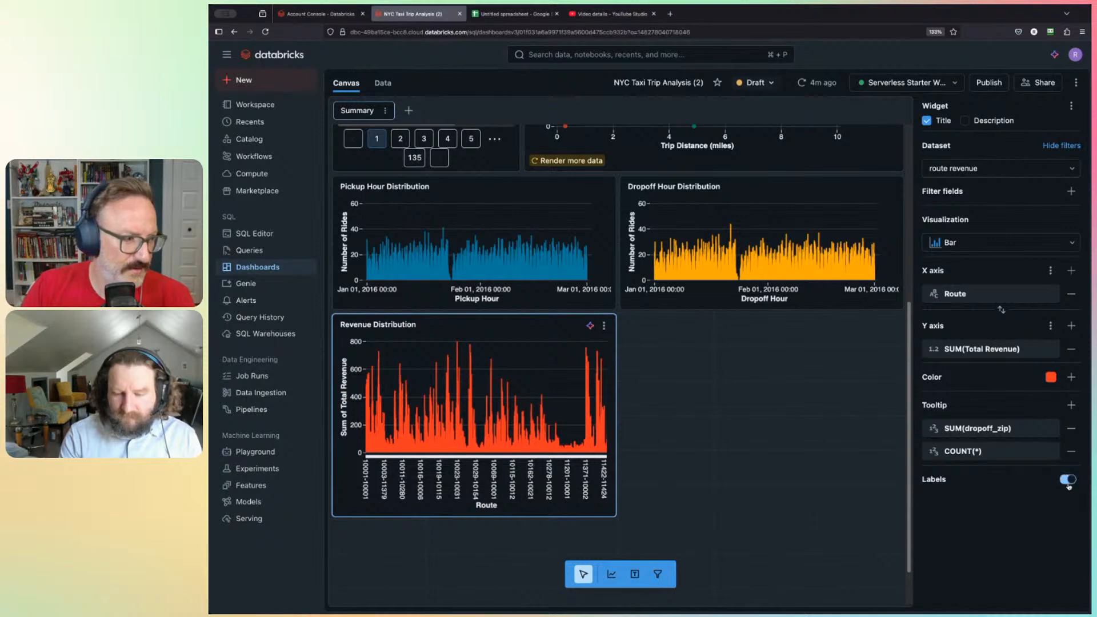
left_click(1068, 485)
mouse_move(468, 411)
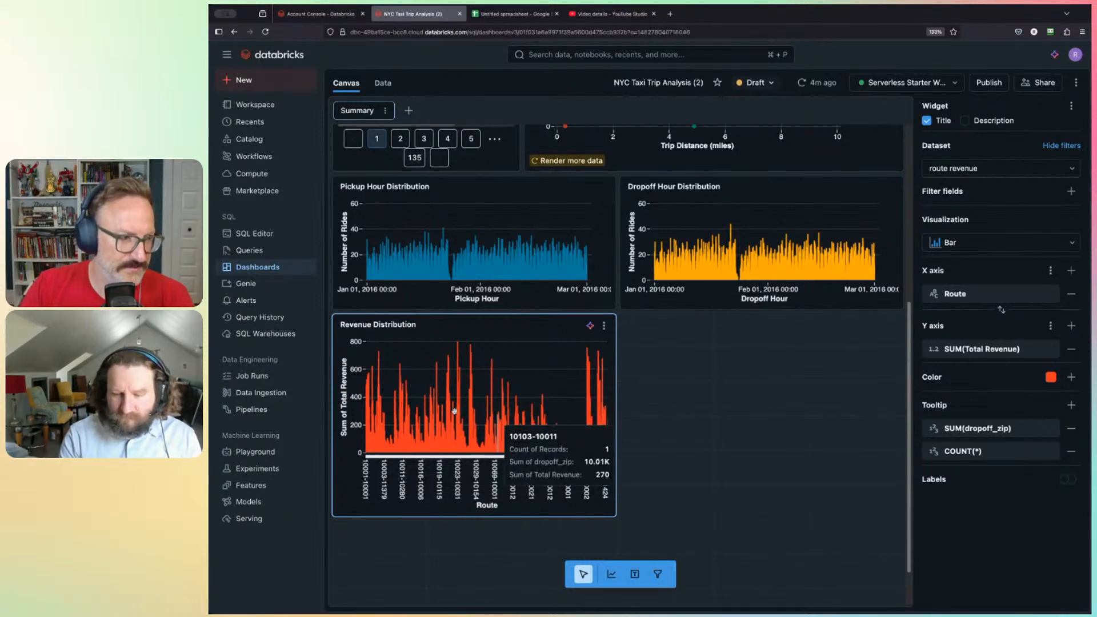
left_click(1068, 480)
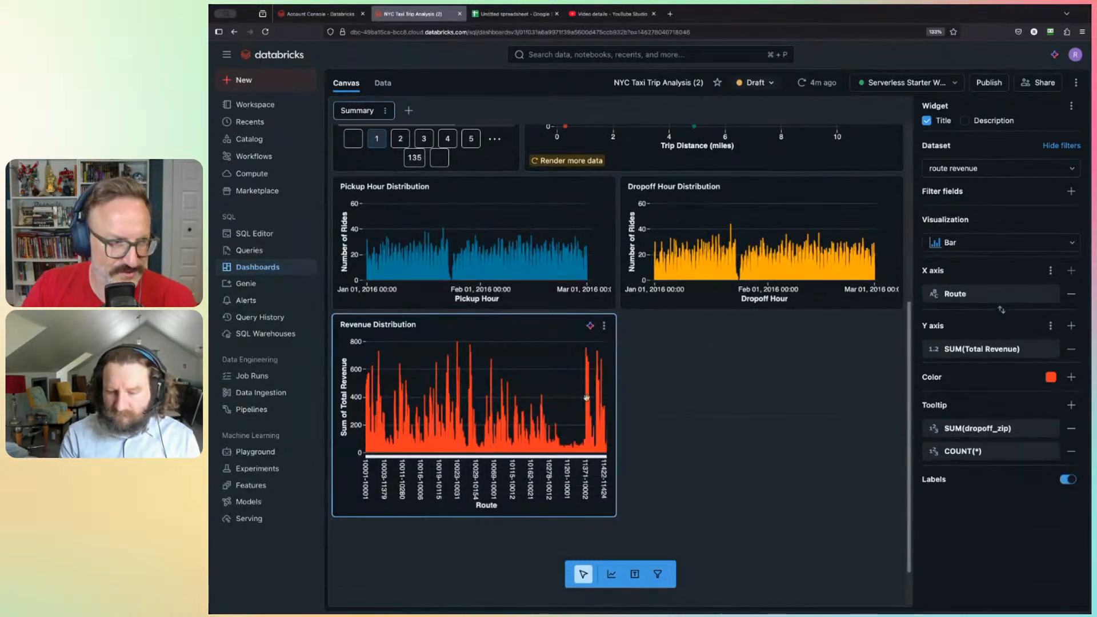
Step: Narrow the Revenue Distribution chart to the width of the Route Revenue Attribution table
left_click_drag(617, 410, 503, 387)
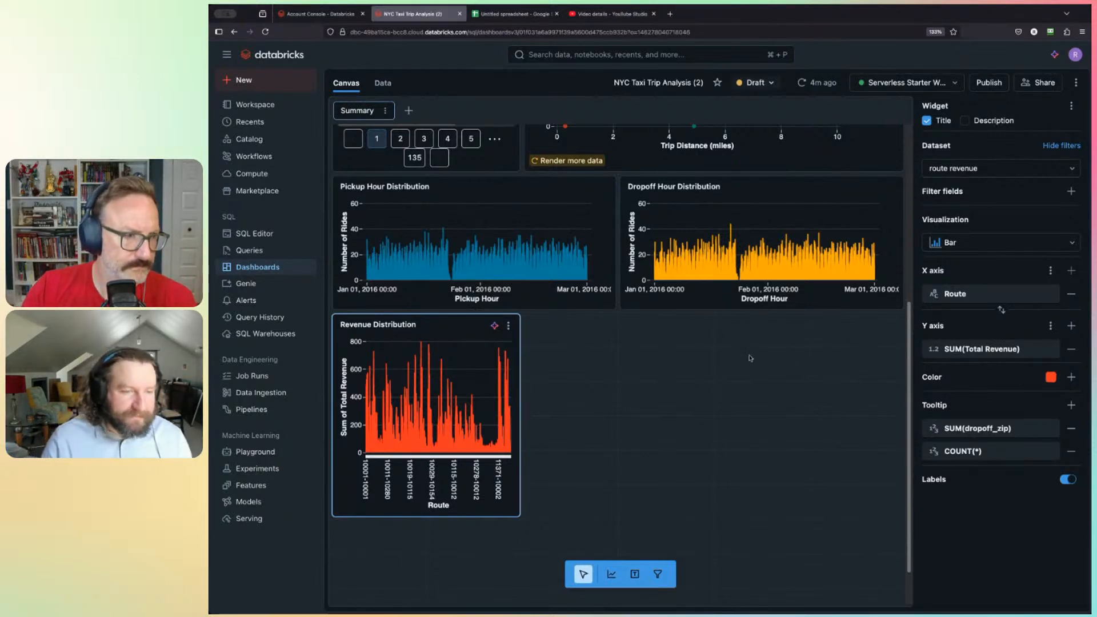
Step: Return to the dashboards list and open a fresh copy of the NYC Taxi Trip Analysis sample
scroll(430, 143, "up", 10)
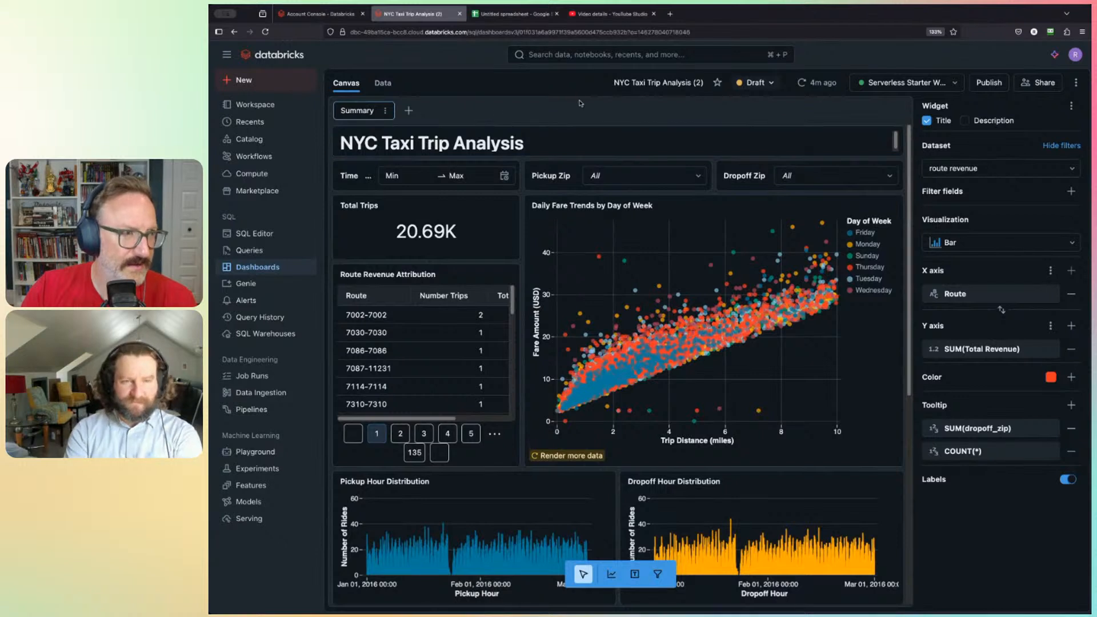
left_click(257, 267)
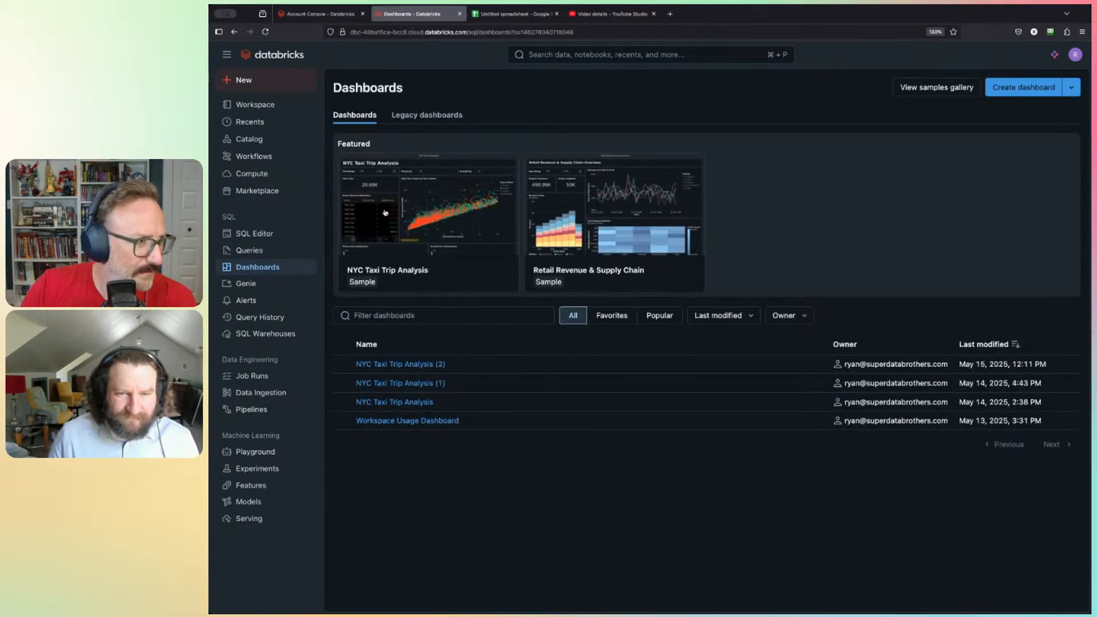
left_click(418, 213)
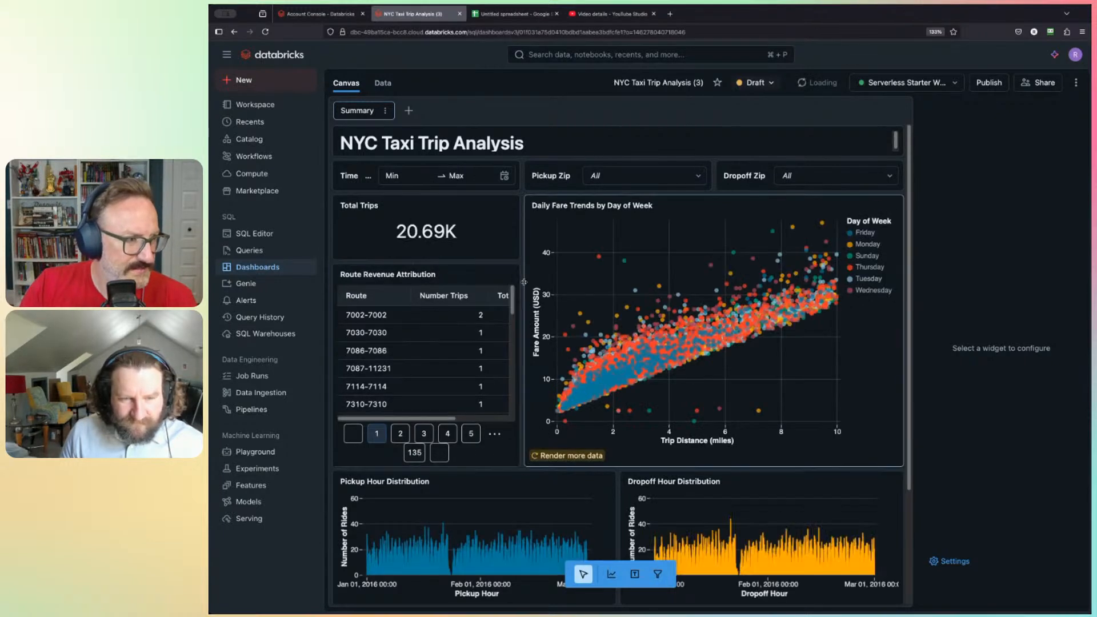
Step: Sort the Route Revenue Attribution table by Number Trips descending, clear the sort, and view the Total Revenue column
left_click(463, 274)
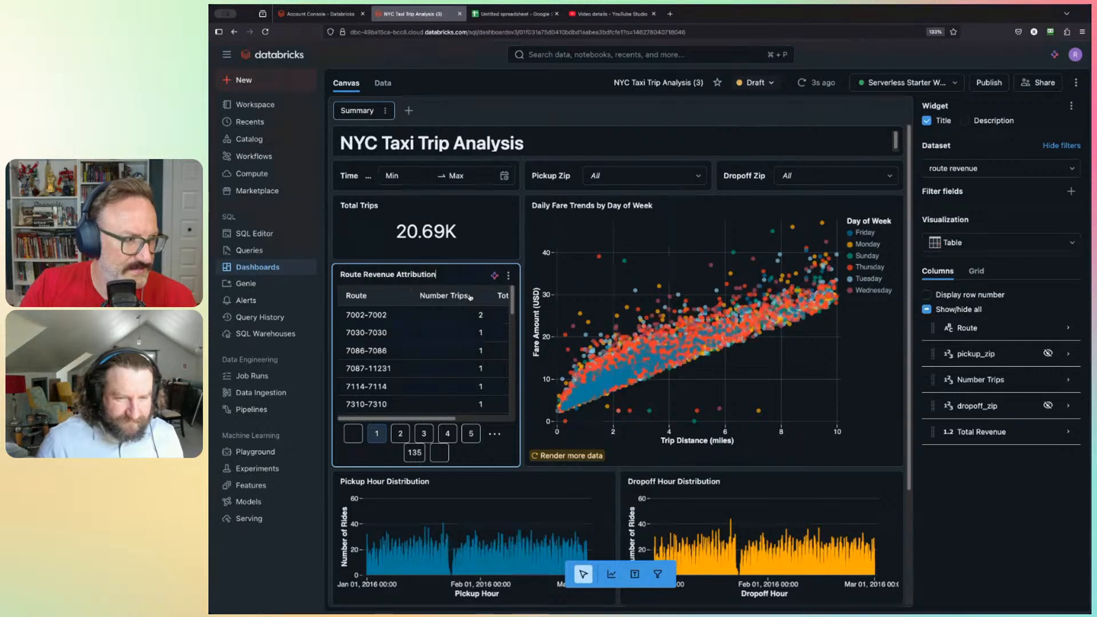
left_click(464, 296)
left_click(465, 296)
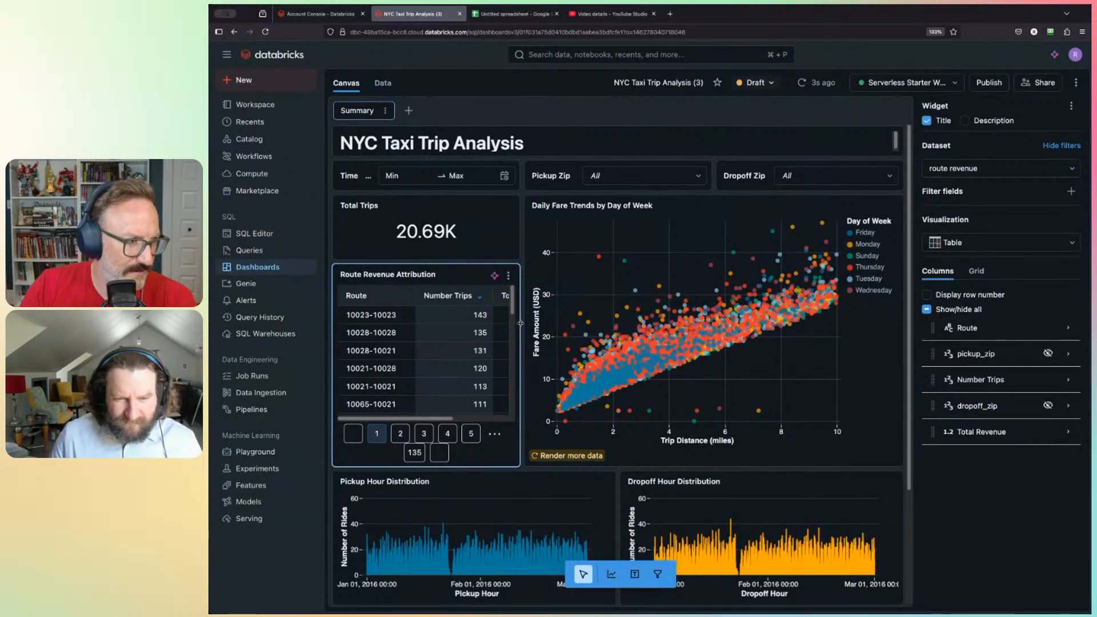
left_click(480, 298)
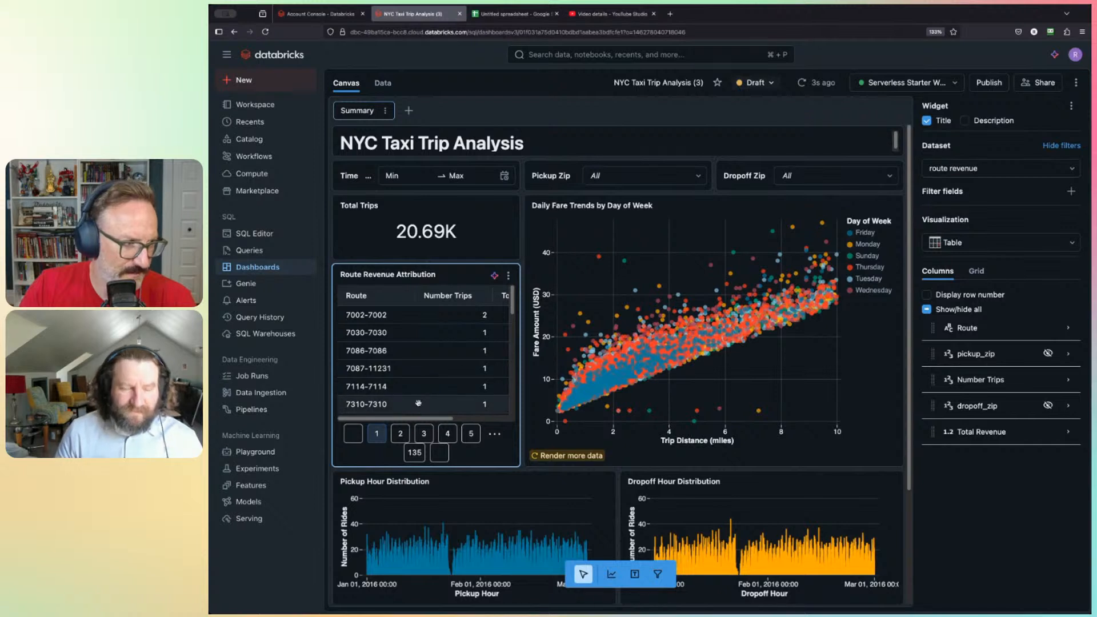
scroll(480, 303, "right", 3)
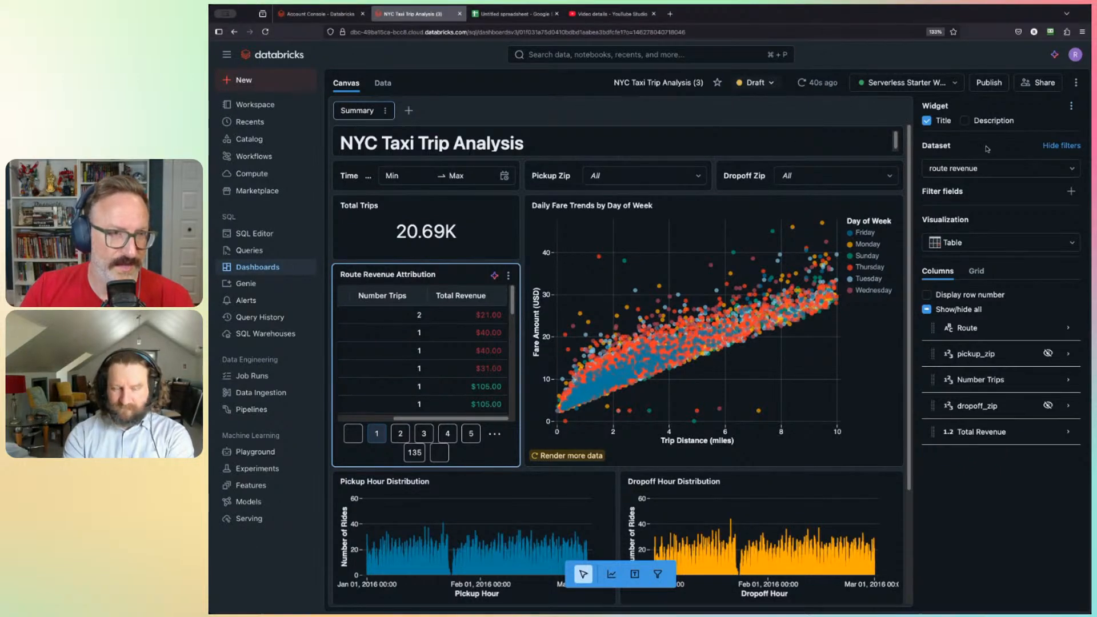
Step: Place a new filter widget directly below the Pickup Hour Distribution chart
scroll(720, 240, "down", 3)
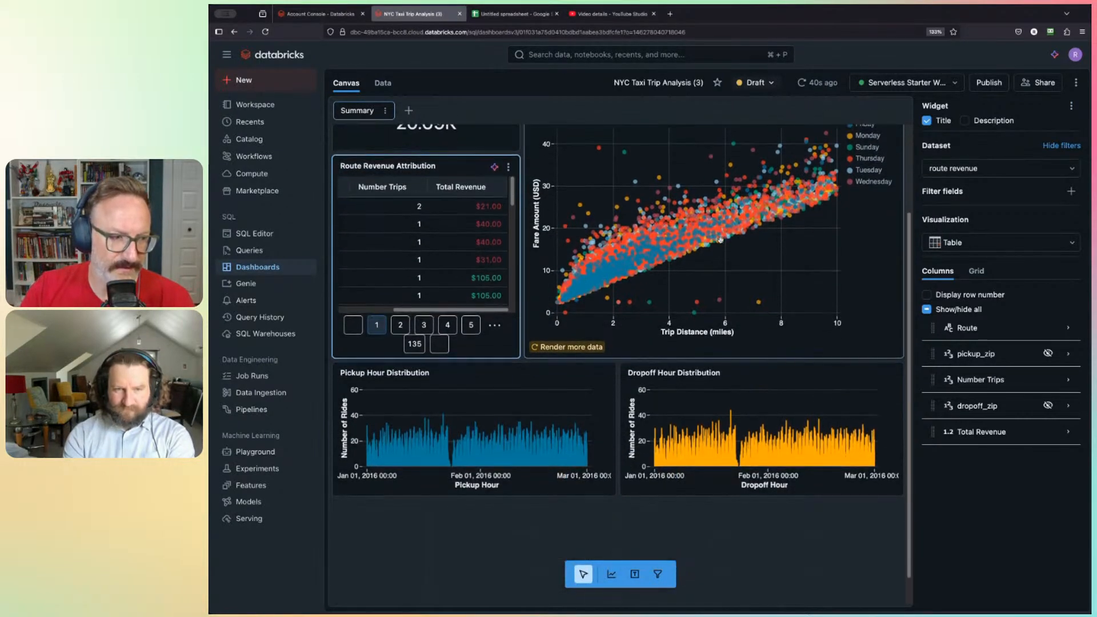
scroll(720, 239, "up", 3)
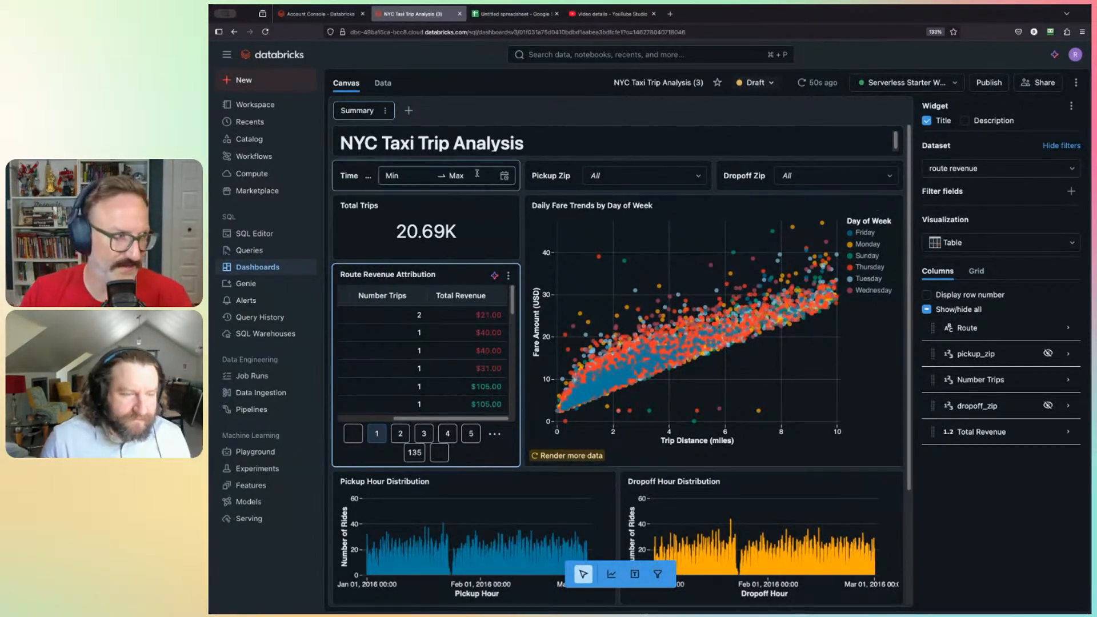
scroll(600, 574, "down", 3)
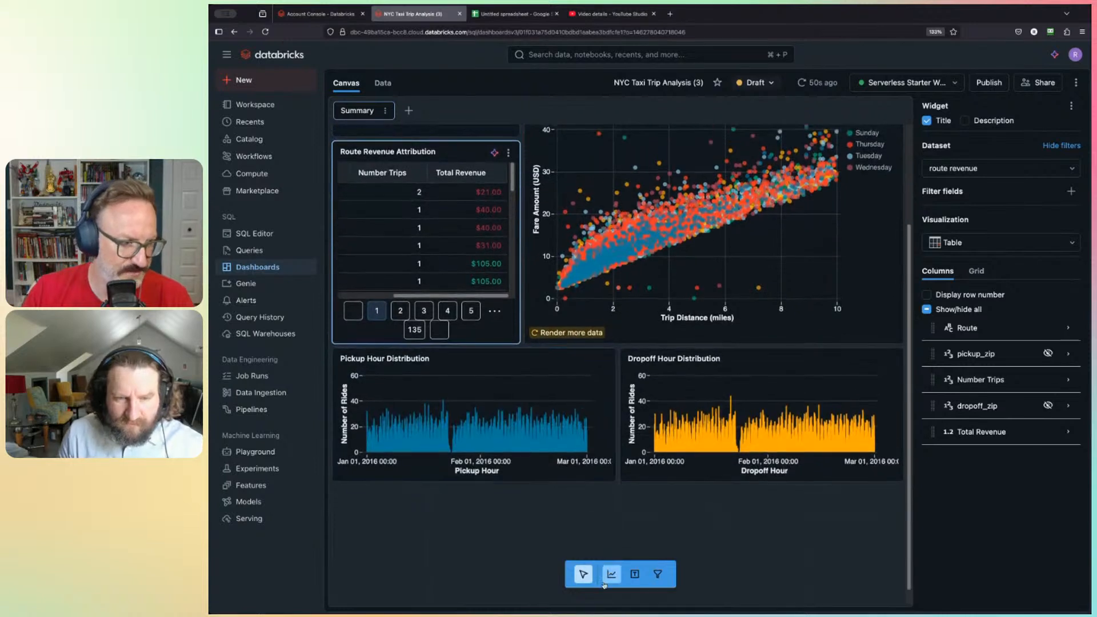
scroll(604, 577, "down", 1)
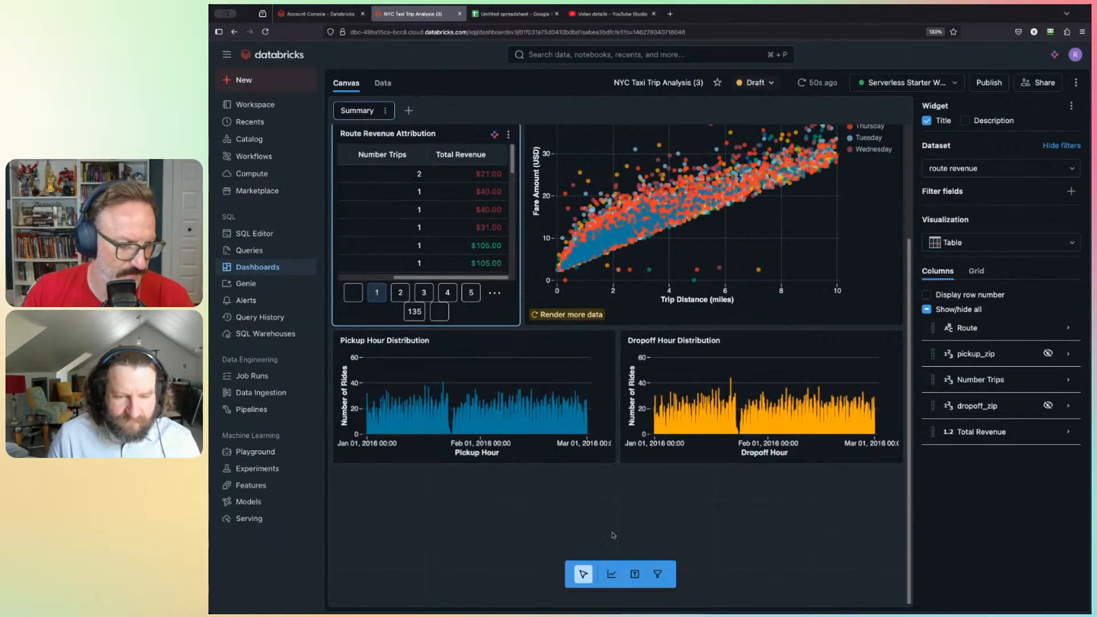
left_click(657, 574)
left_click(480, 491)
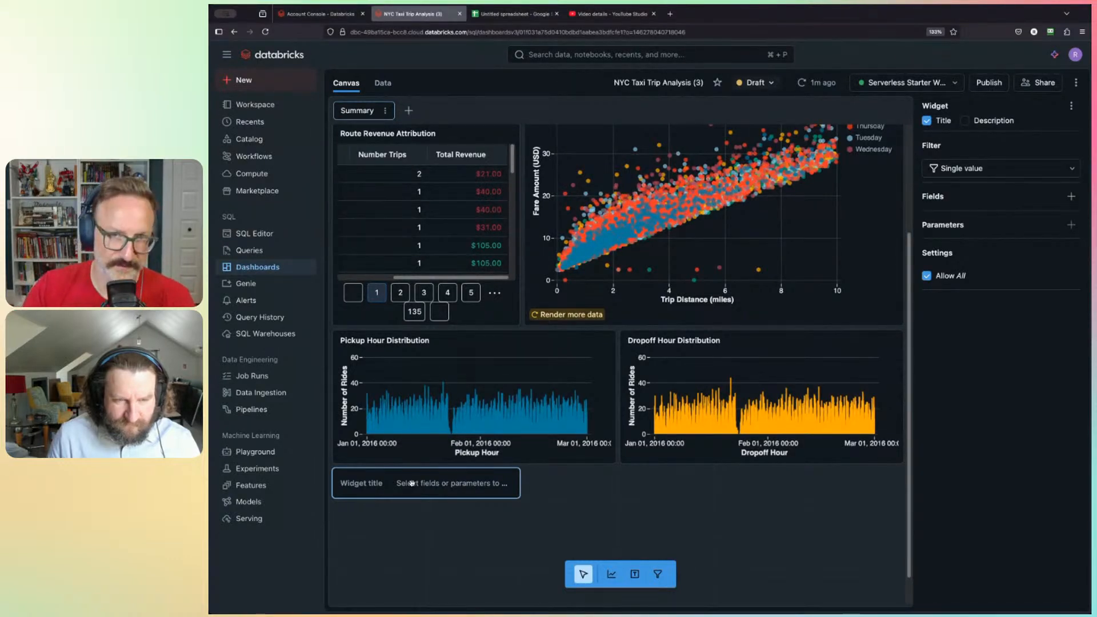
Step: Insert a text box above the empty filter widget containing "## this is a header ##", preview it and save it
left_click(634, 573)
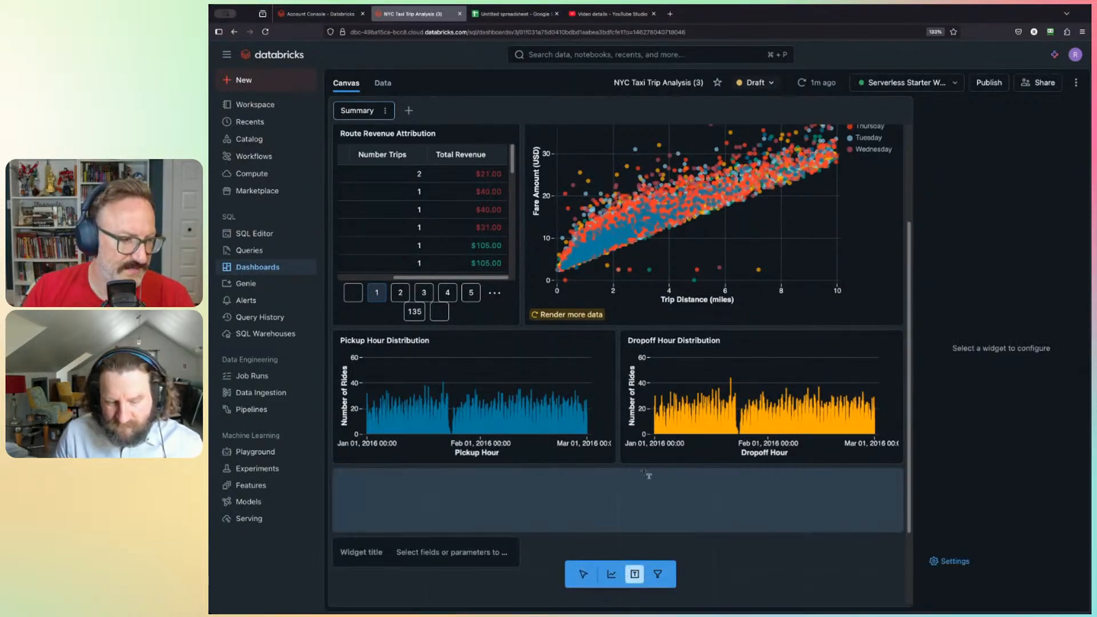
left_click(644, 497)
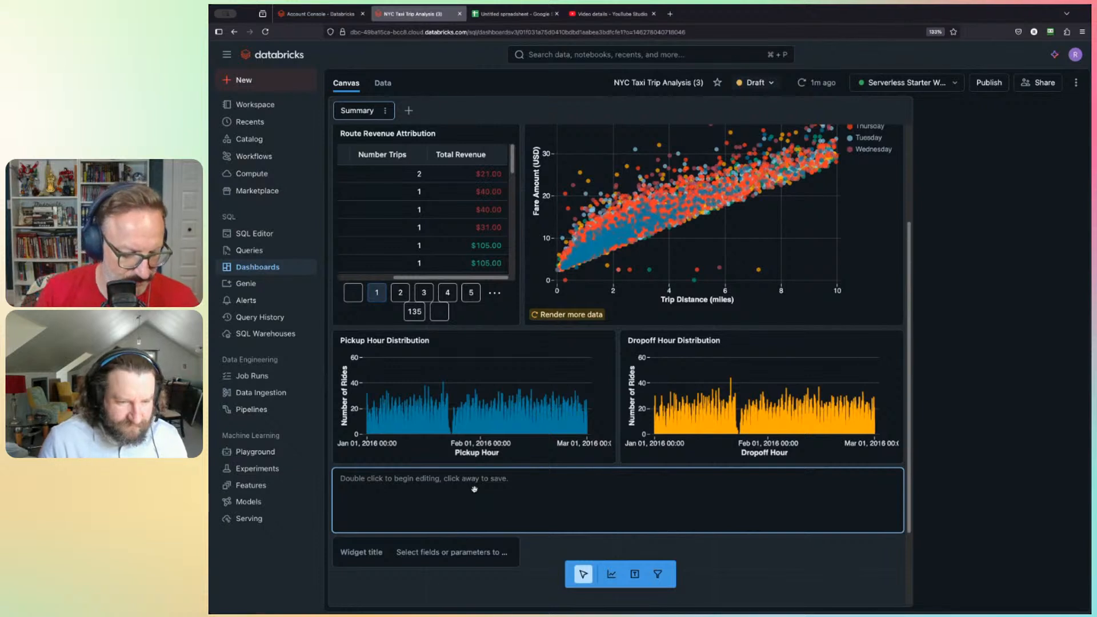
double_click(474, 489)
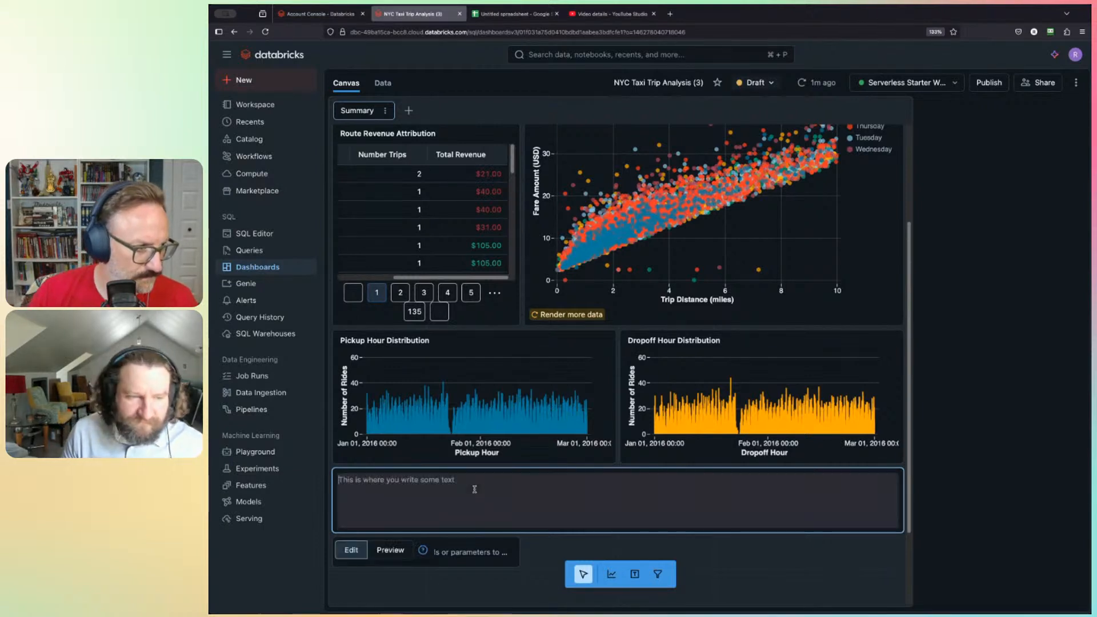
type("## this is a header")
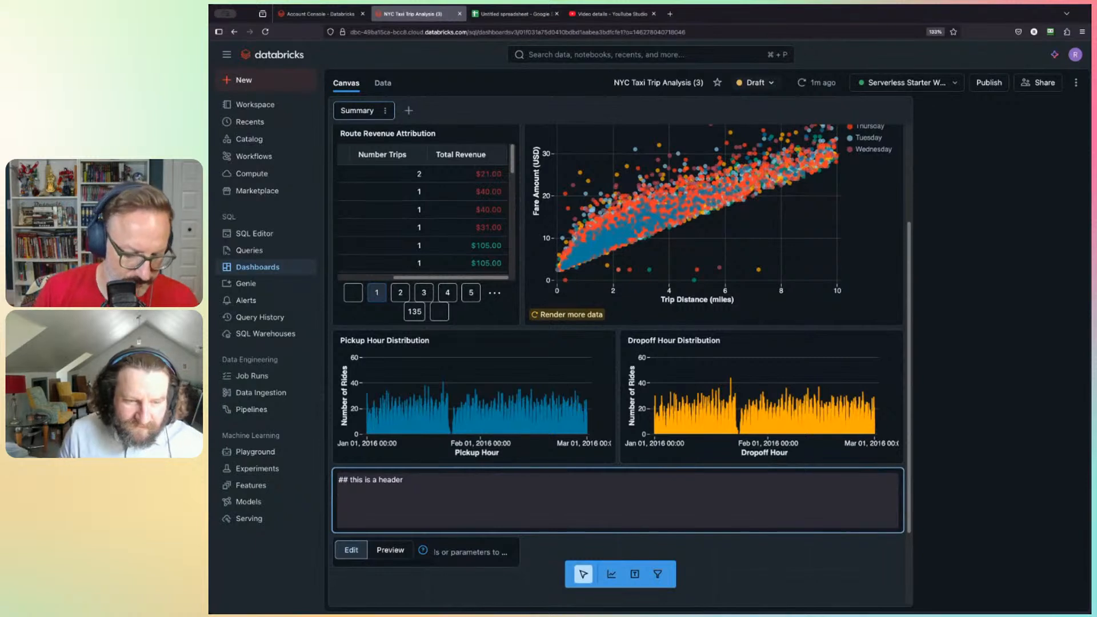
type(" ##")
key("Return")
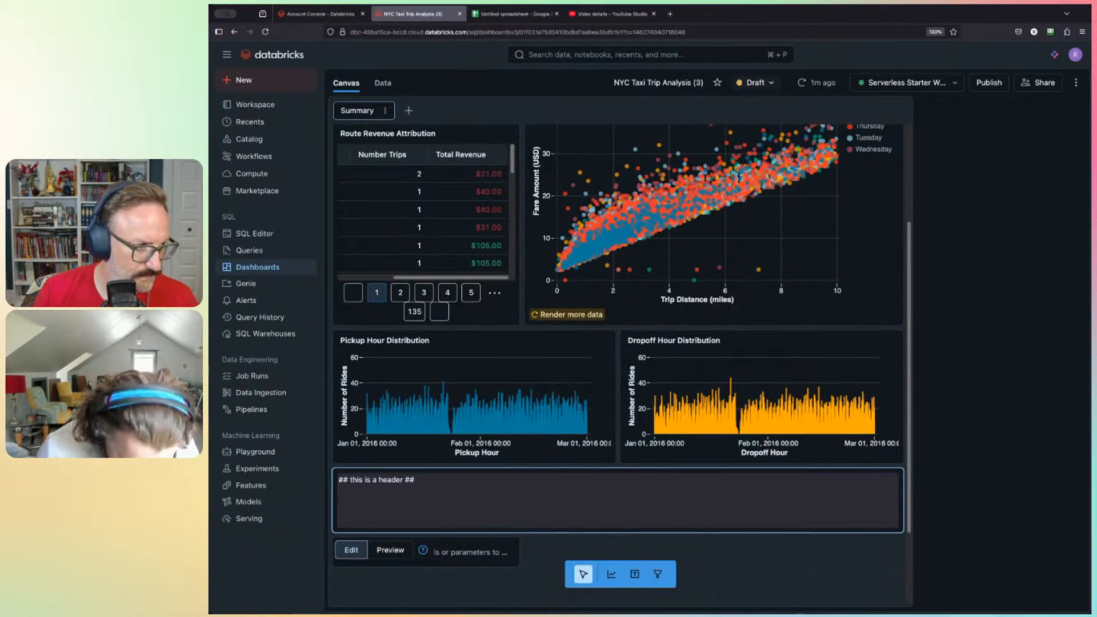
left_click(388, 550)
left_click(812, 568)
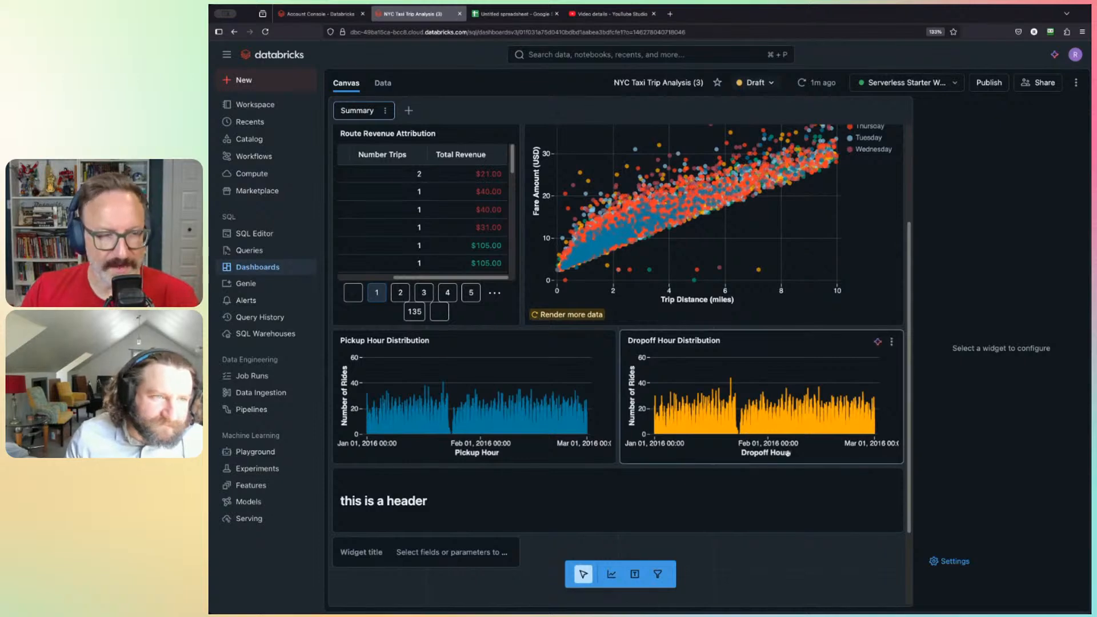
Step: Examine the filter fields available for the Daily Fare Trends by Day of Week chart
scroll(857, 446, "down", 2)
scroll(852, 434, "up", 5)
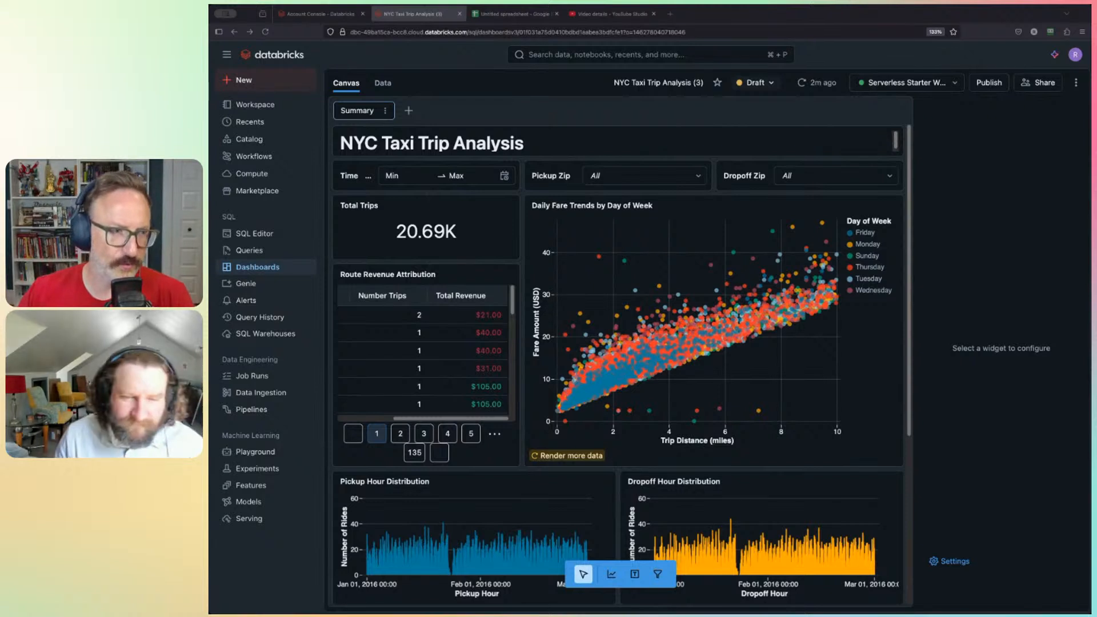
left_click(900, 240)
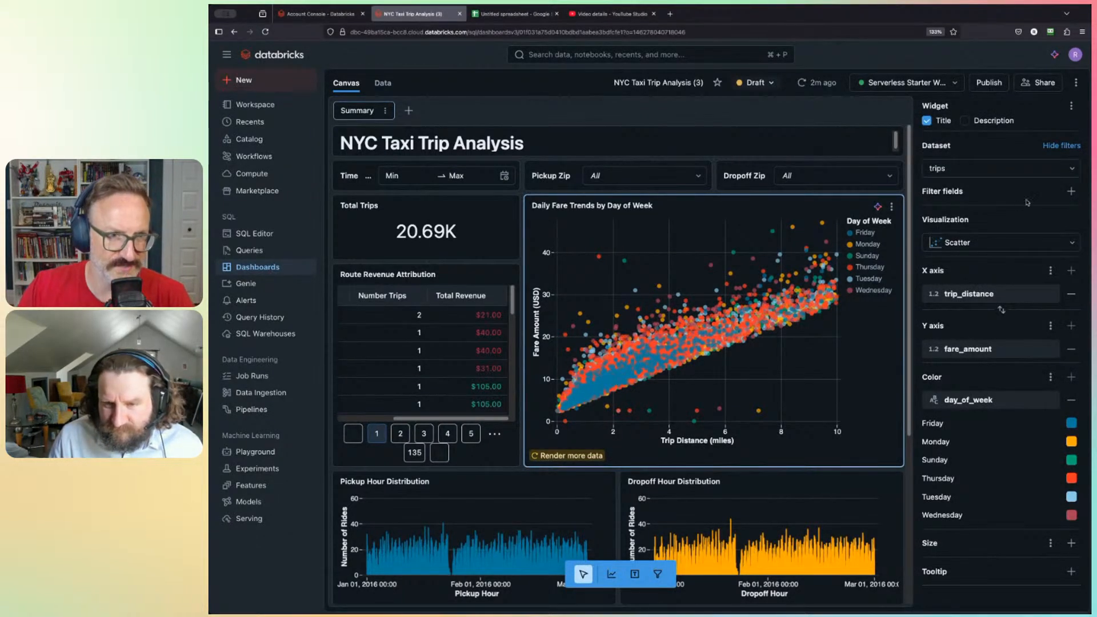
left_click(1070, 190)
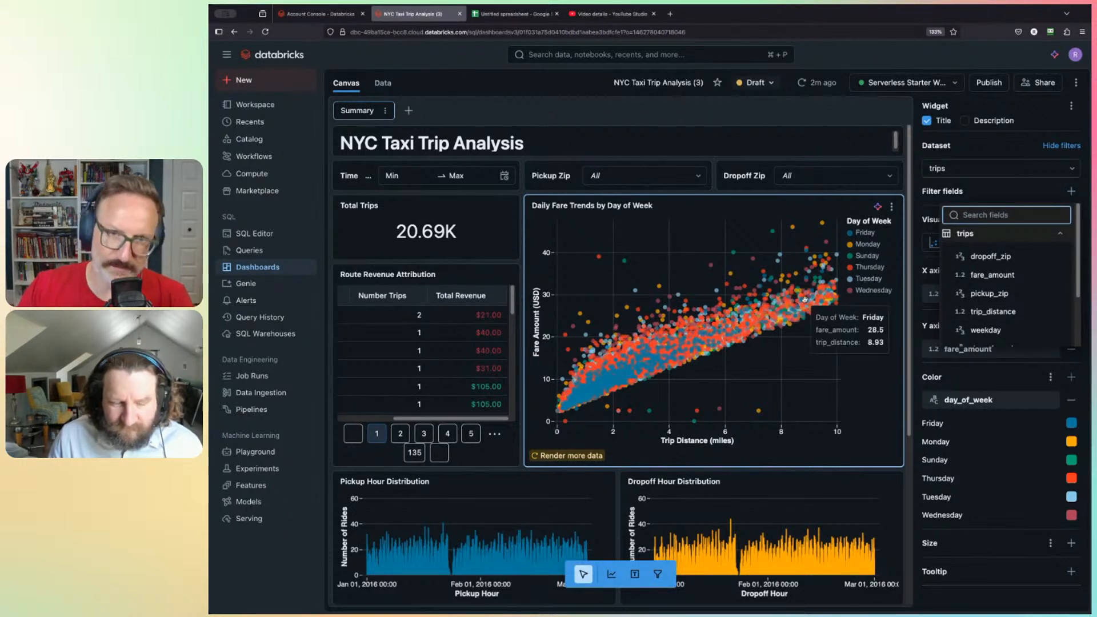
left_click(1039, 123)
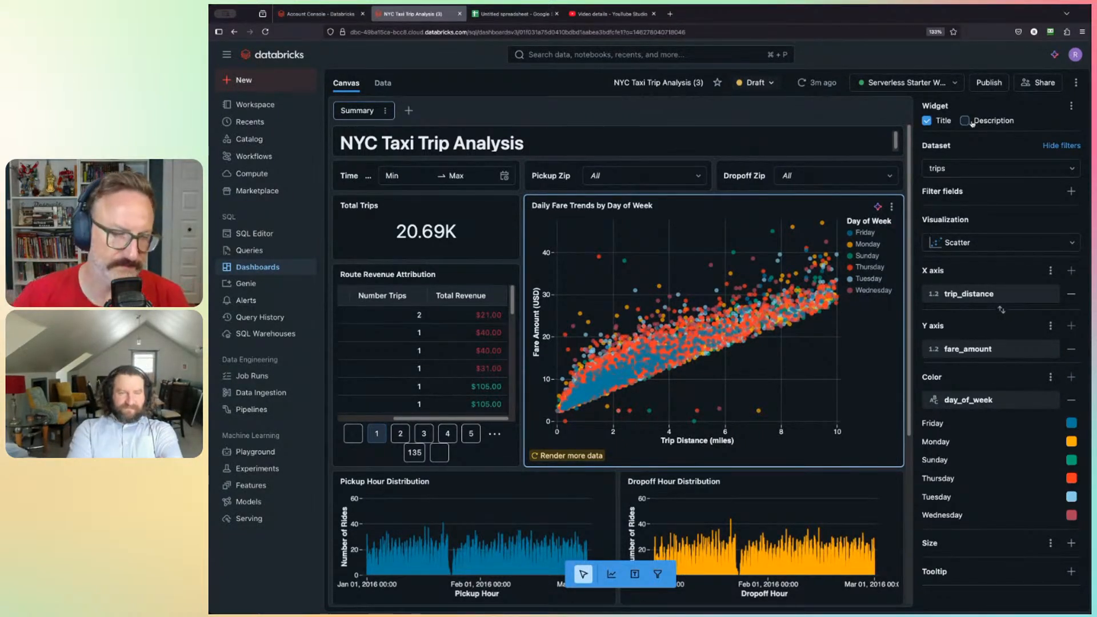
Step: Review the route revenue dataset's query and results and look over the custom calculation form without creating one
left_click(388, 88)
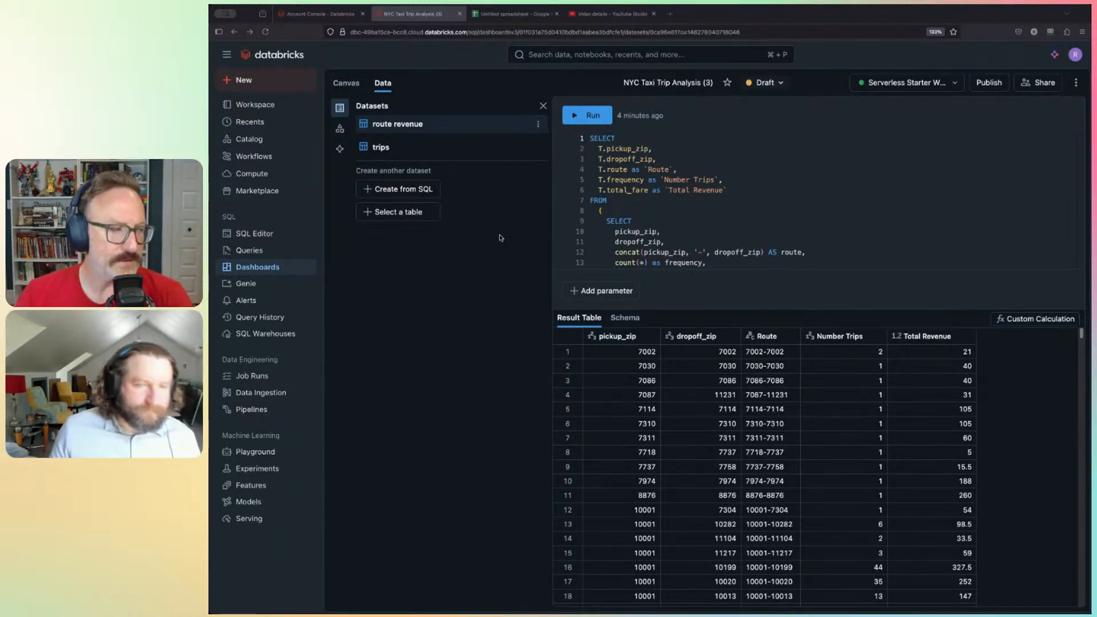
left_click(1037, 319)
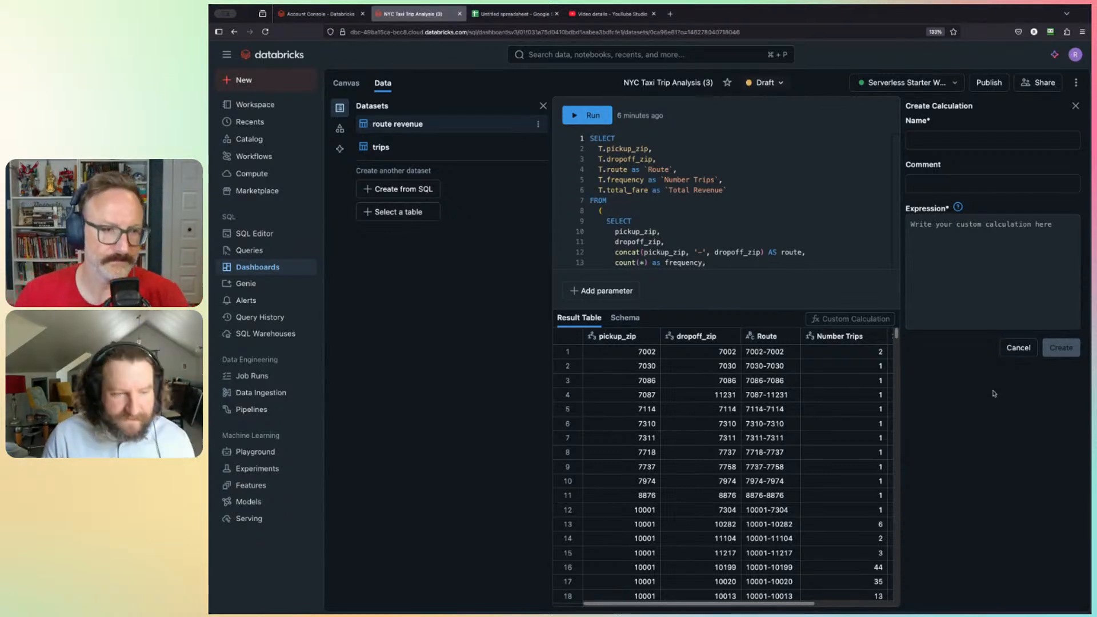
left_click(1017, 348)
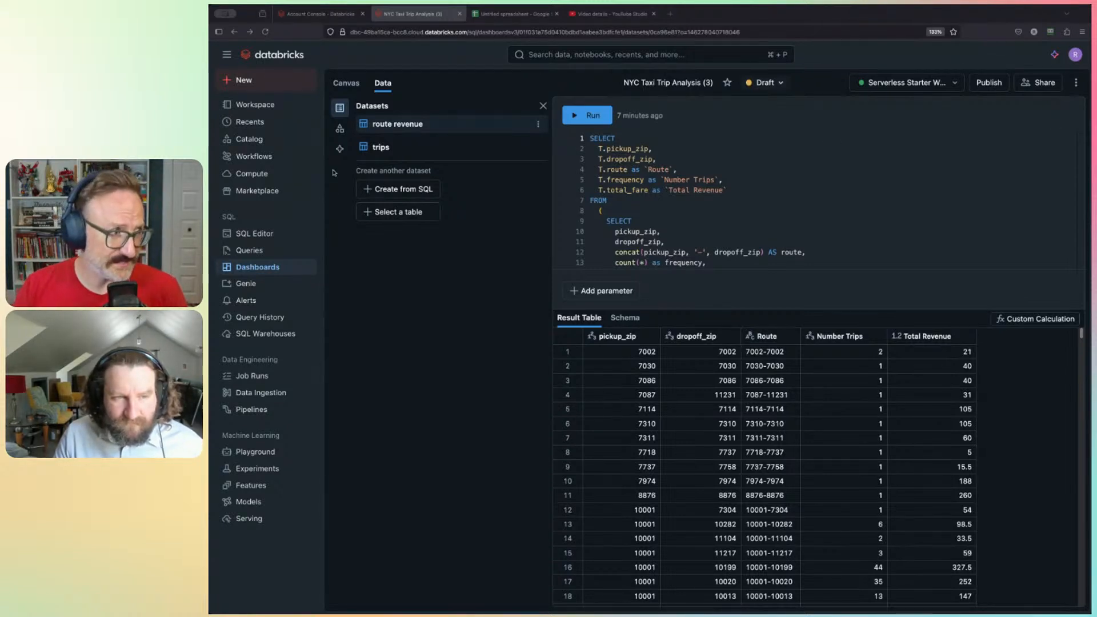
Step: Create another dashboard from the NYC Taxi Trip Analysis sample and review publishing it without embedded credentials, leaving it unpublished
left_click(260, 260)
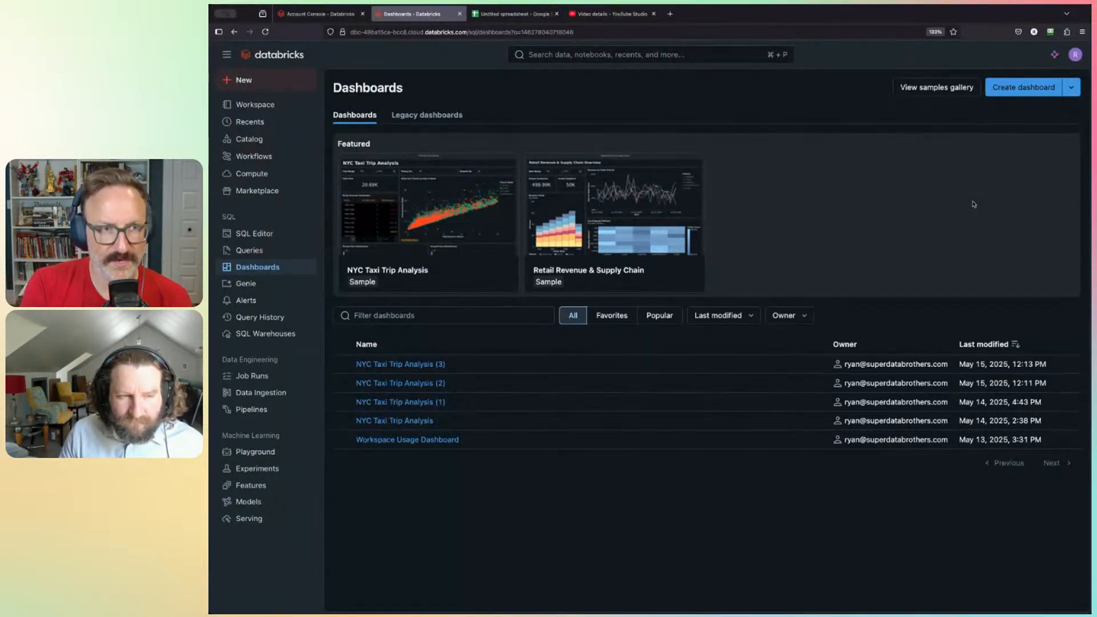
left_click(506, 211)
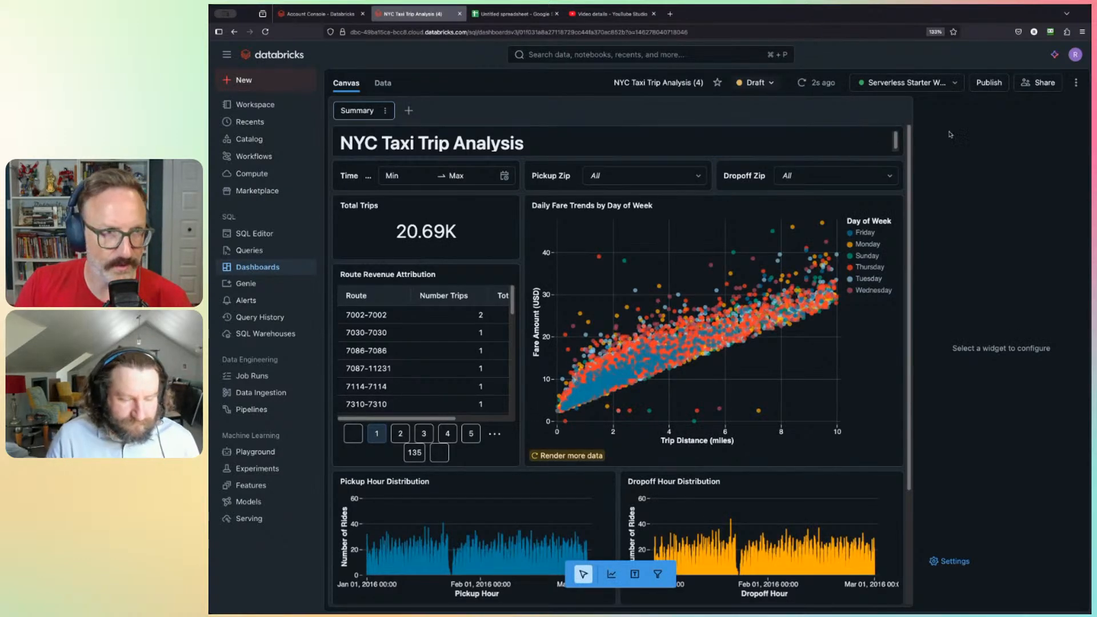
left_click(988, 82)
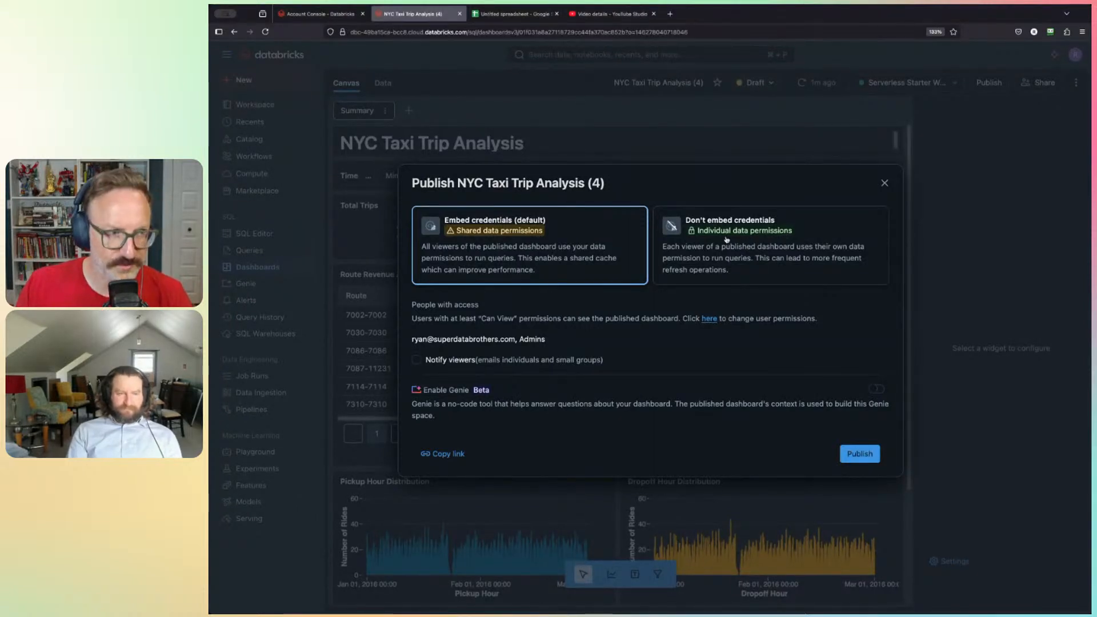
left_click(750, 244)
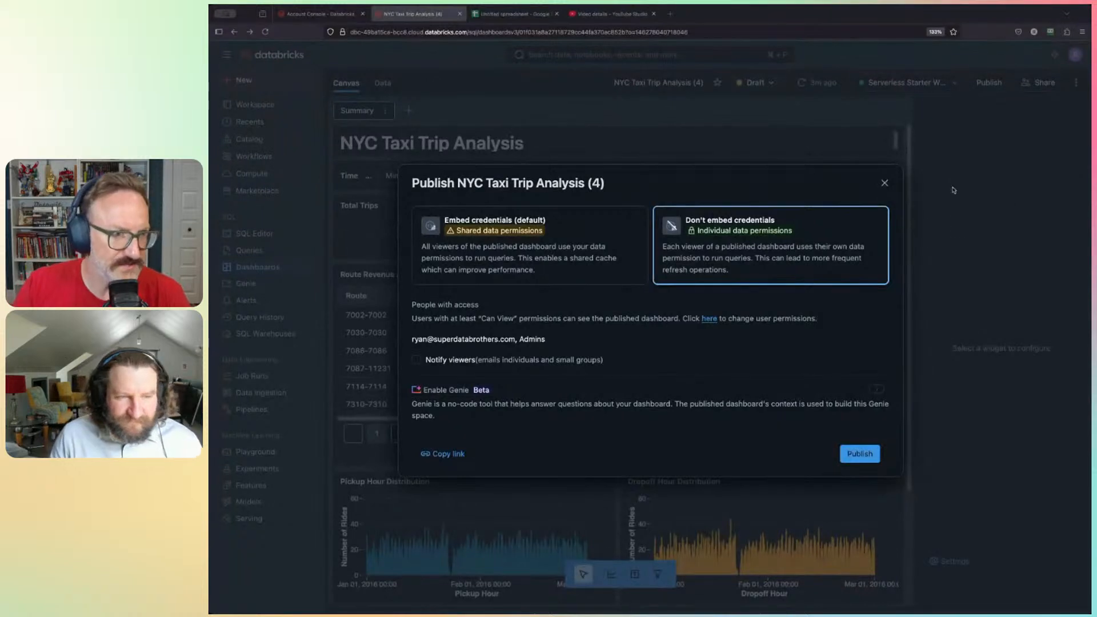
left_click(885, 183)
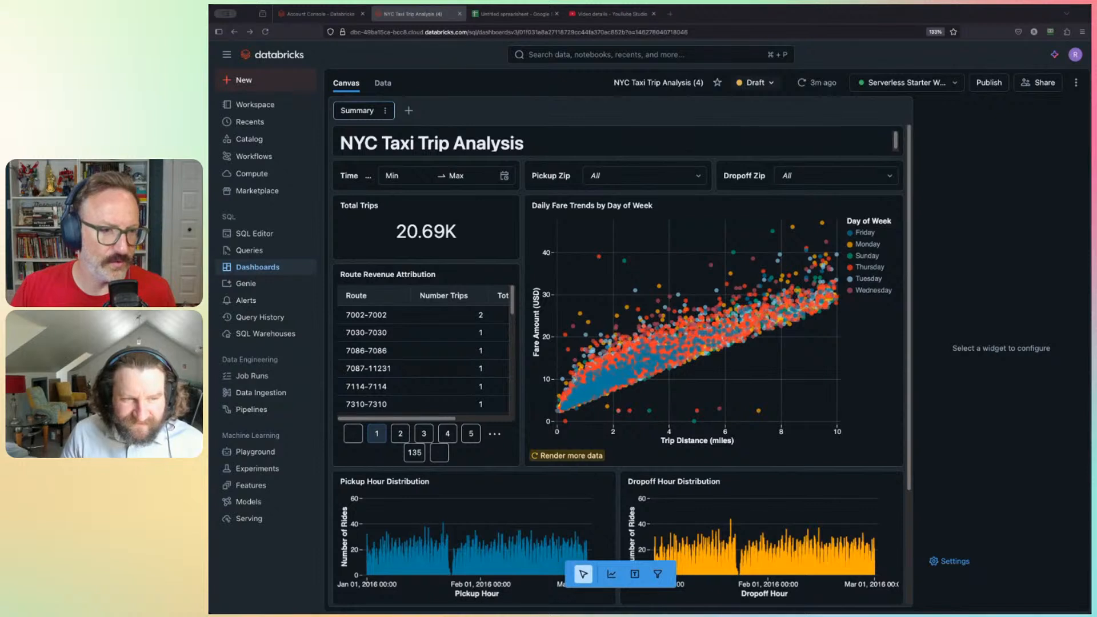
Step: Open the Bakehouse Sales Starter Space in Genie, ask the suggested question "Which product sold the most units?" and hide the past chats
left_click(246, 286)
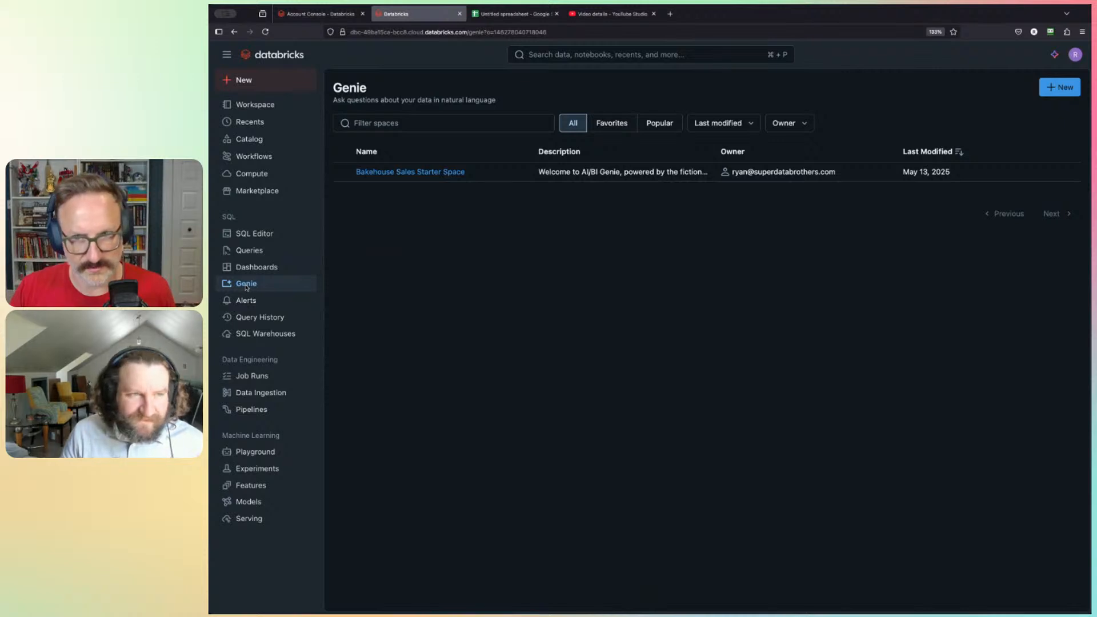
left_click(413, 172)
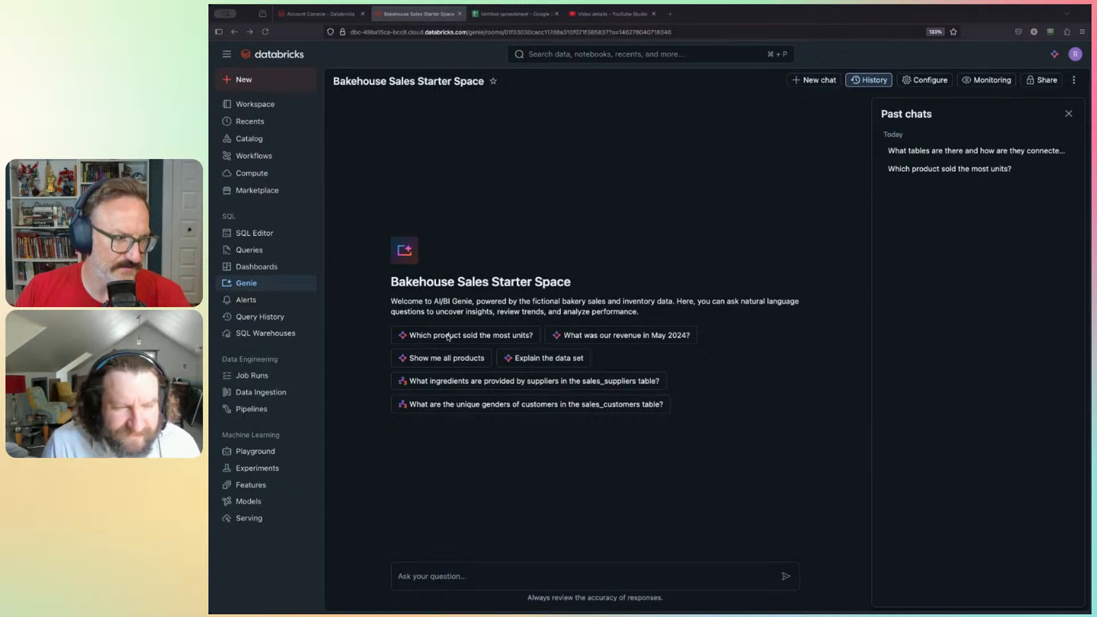
left_click(489, 337)
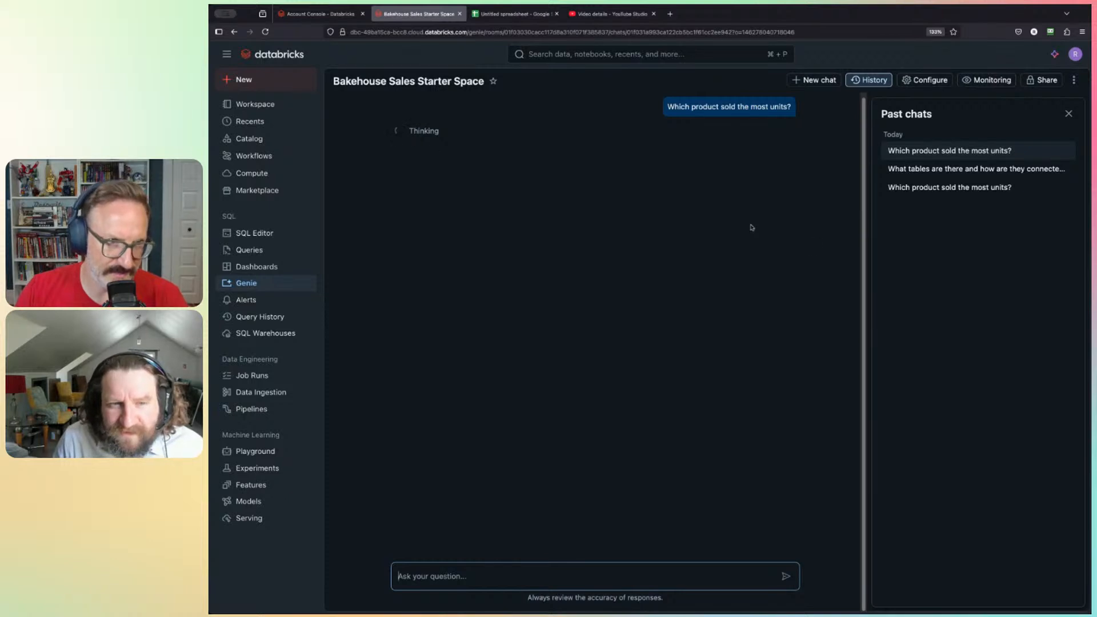
left_click(1068, 113)
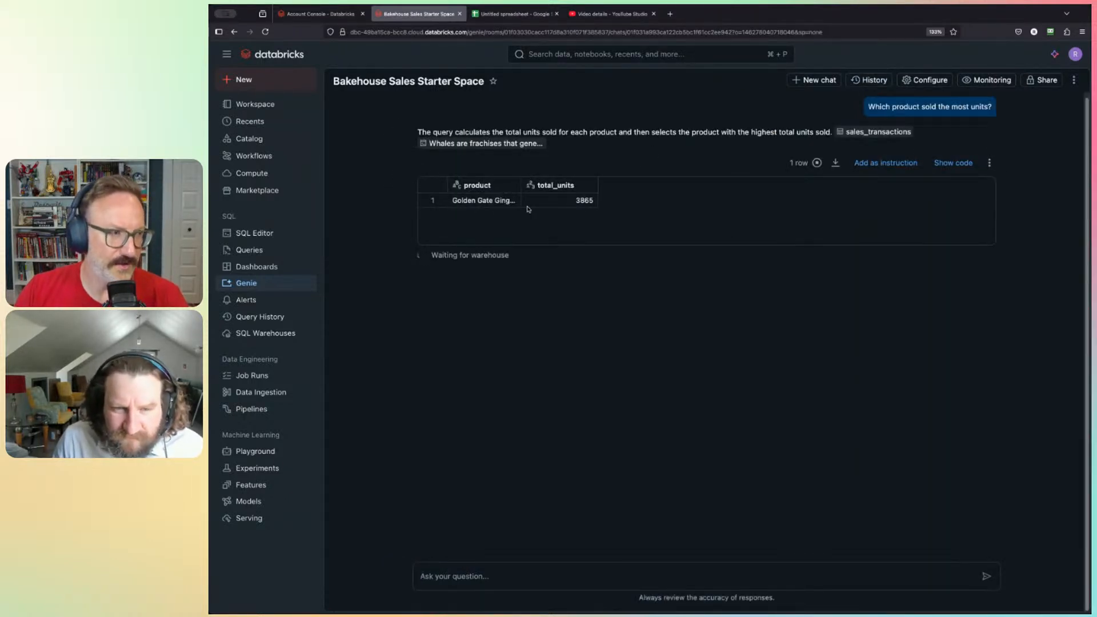
Step: Widen the product column of the answer and review the SQL code behind it, hiding the code again
left_click(519, 185)
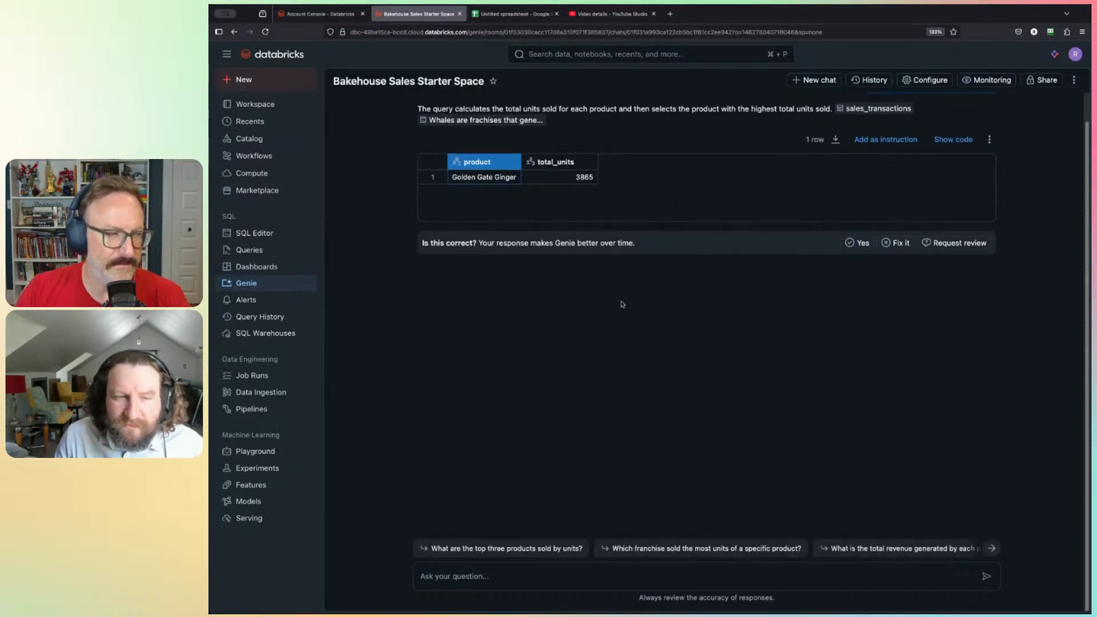
scroll(622, 304, "up", 1)
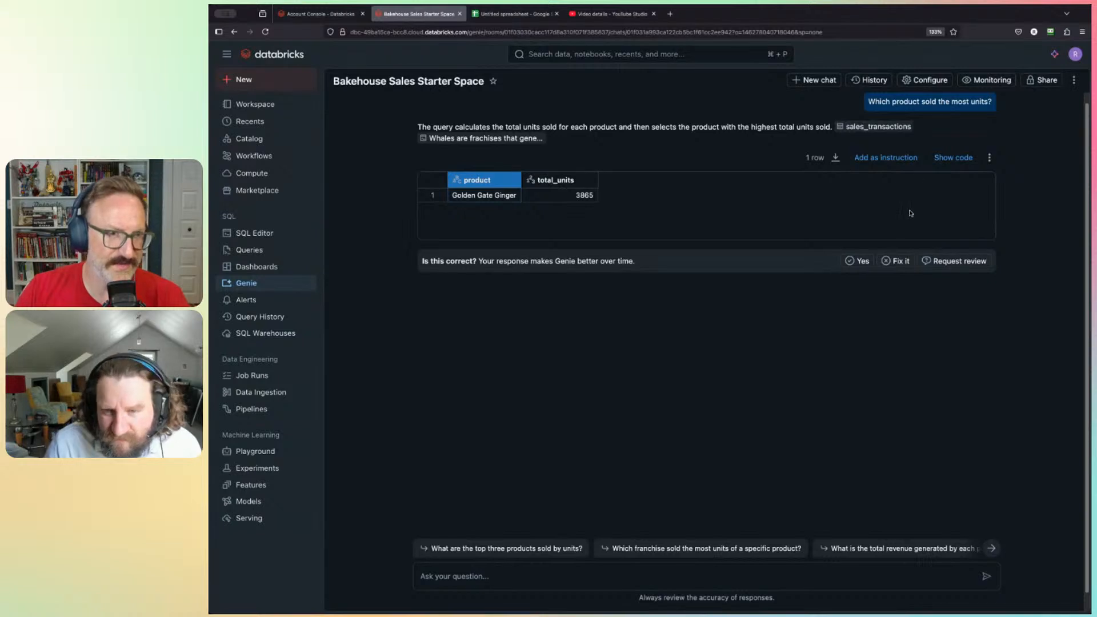
left_click(951, 158)
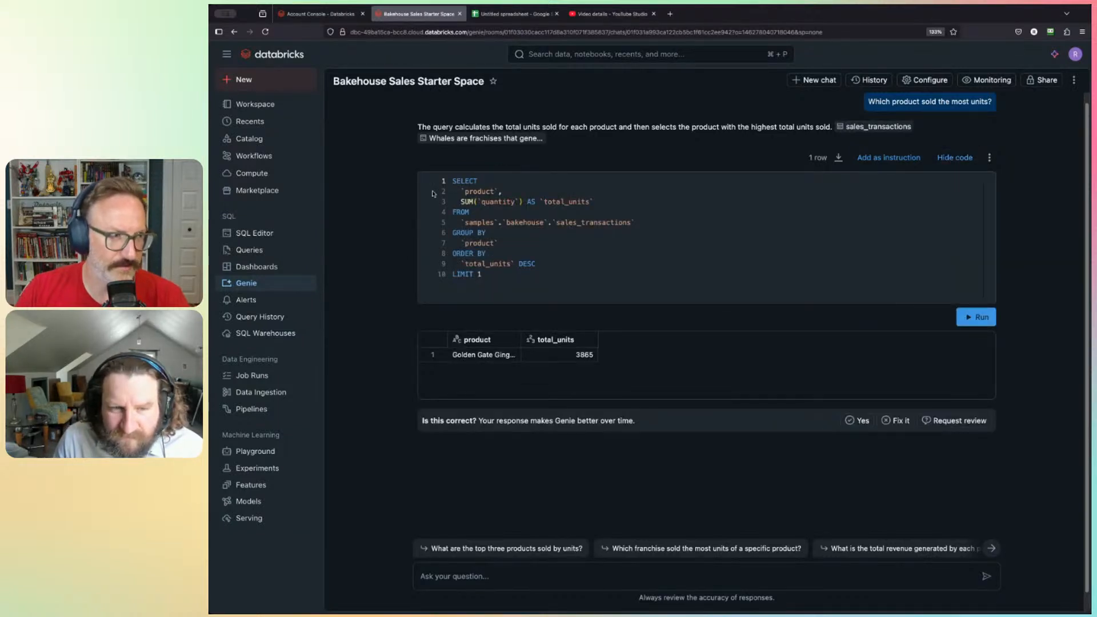
scroll(545, 154, "down", 1)
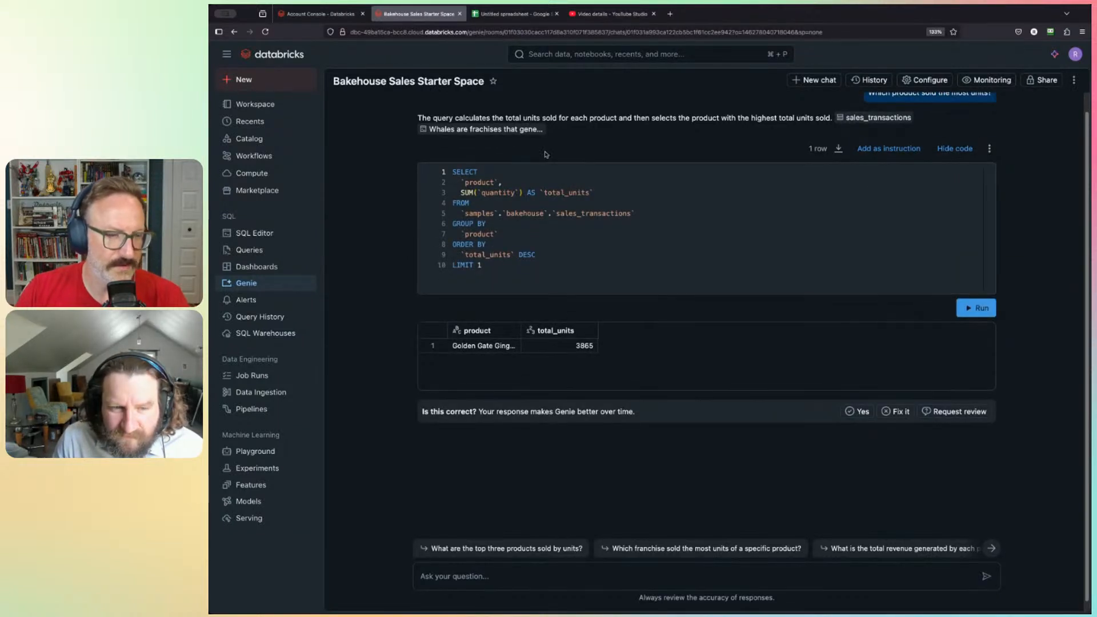
left_click(954, 149)
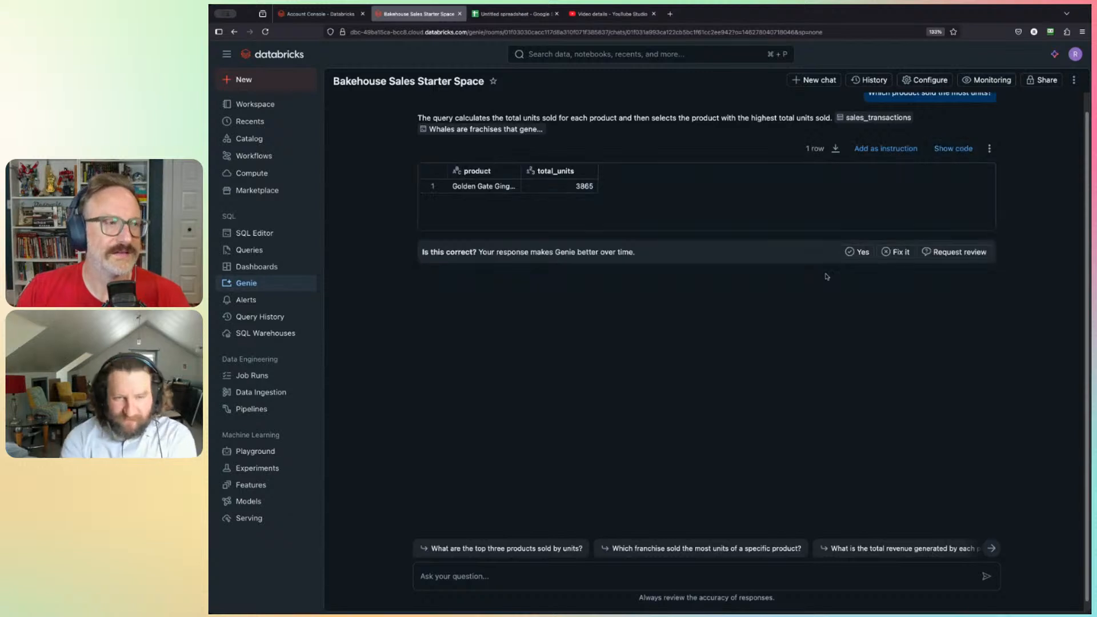
Step: Ask Genie the follow-up "Can you show the products instead" and look over the resulting table and chart
scroll(676, 257, "up", 1)
left_click(452, 587)
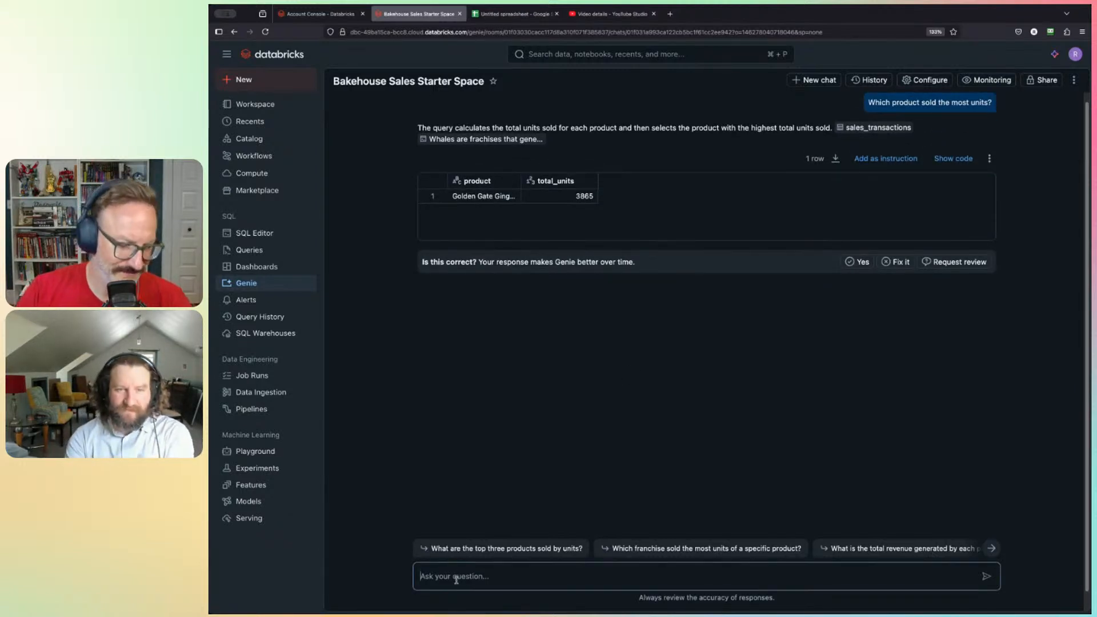
type("Can you show the ")
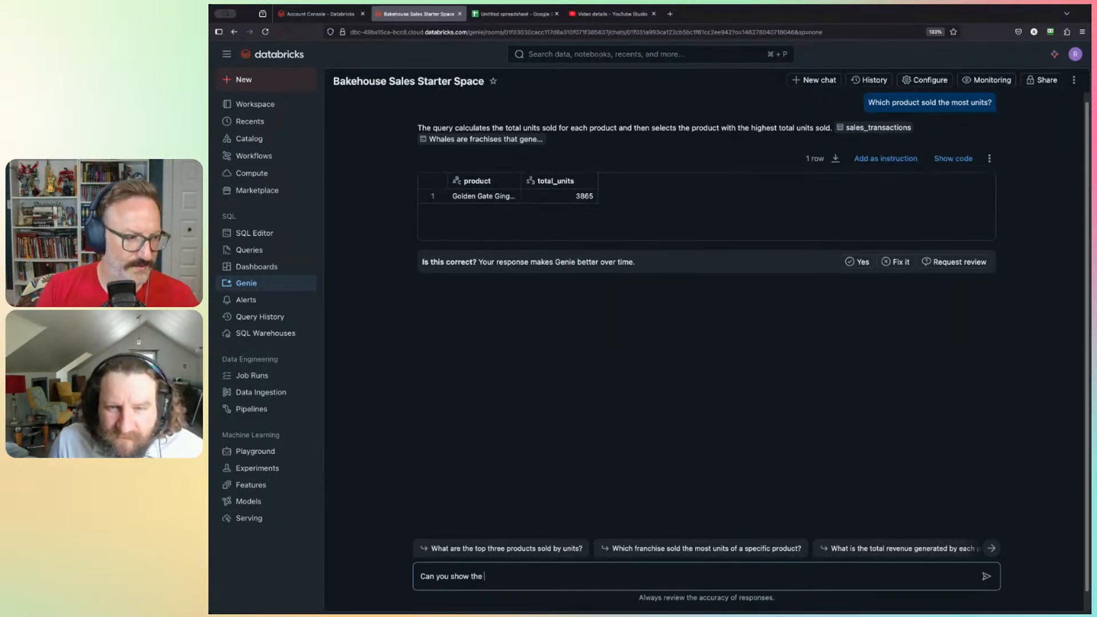
type("products instead")
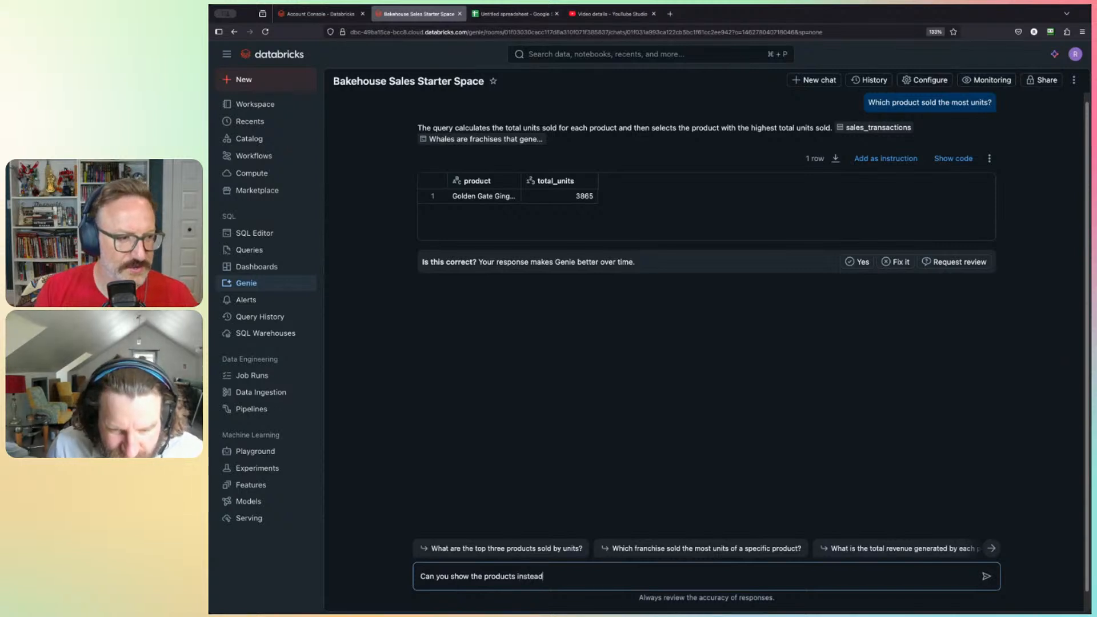
key("Return")
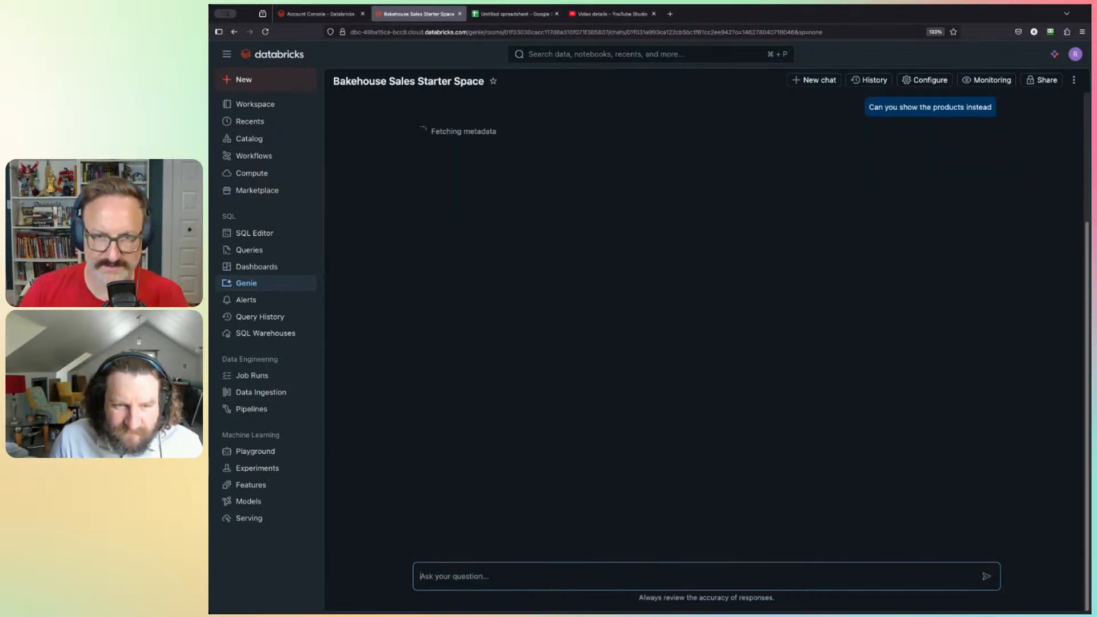
scroll(560, 465, "up", 3)
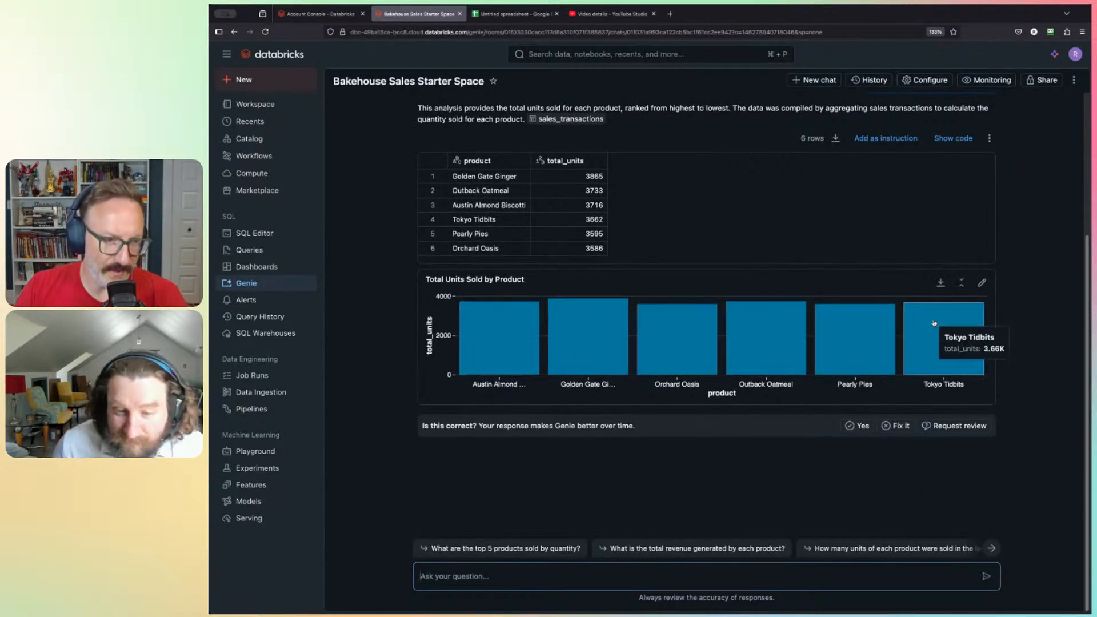
scroll(970, 365, "up", 1)
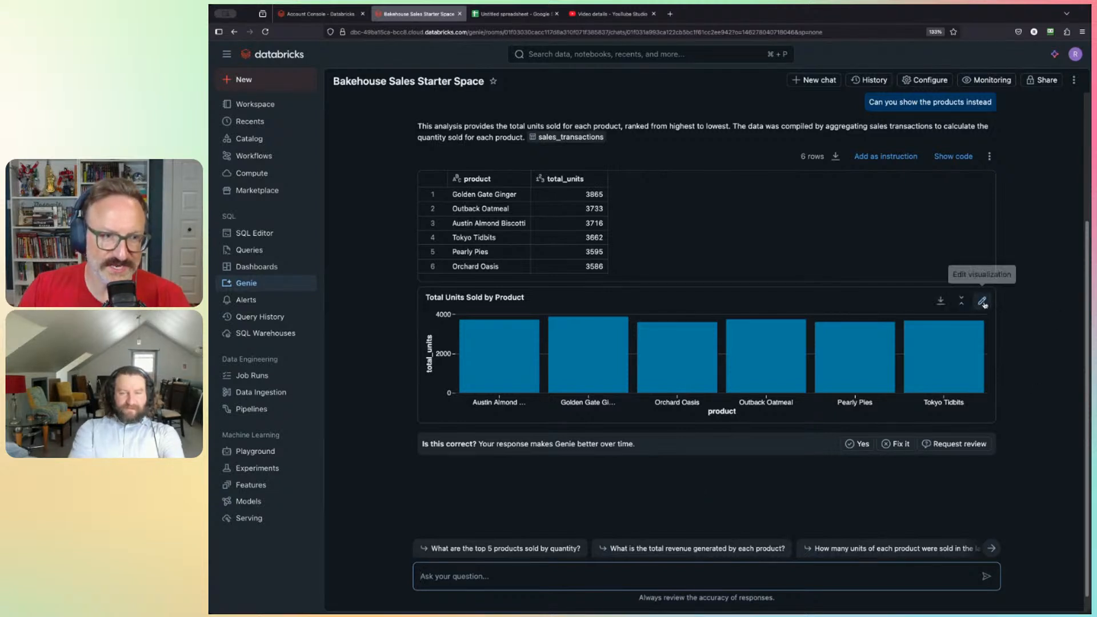
Step: Look over the Total Units Sold by Product chart's visualization settings without changes and download the chart as an image
left_click(983, 302)
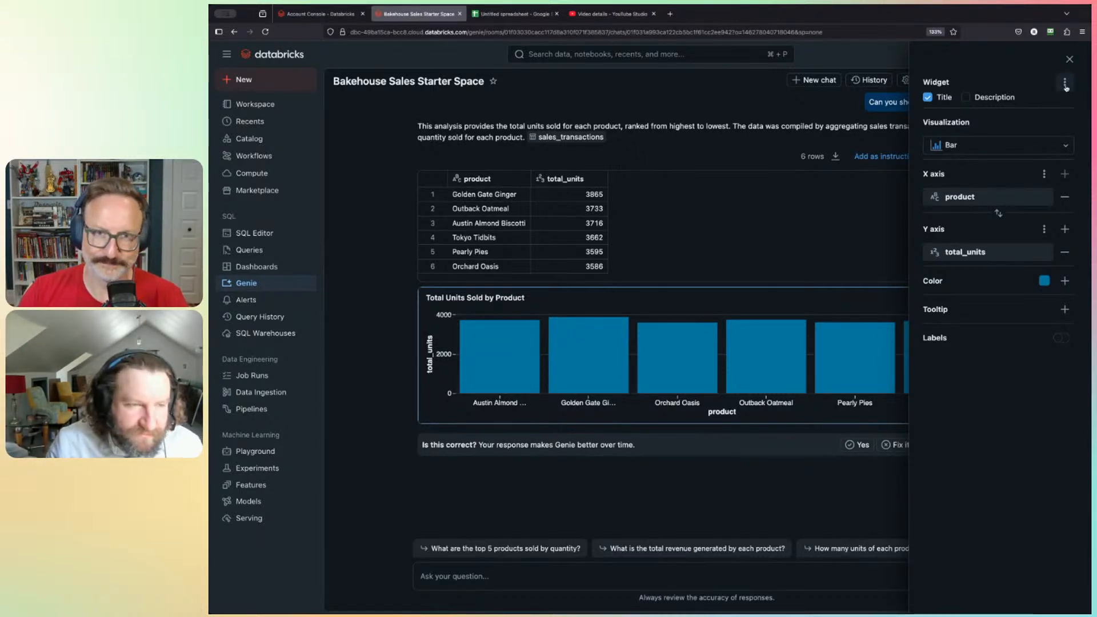
left_click(740, 480)
left_click(940, 301)
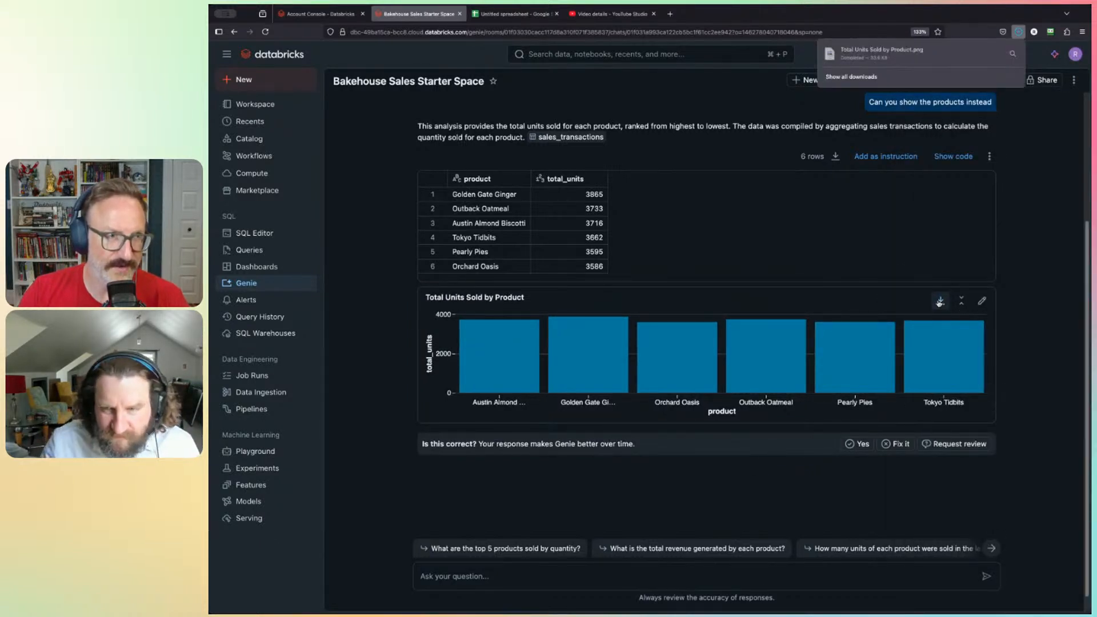
left_click(1046, 299)
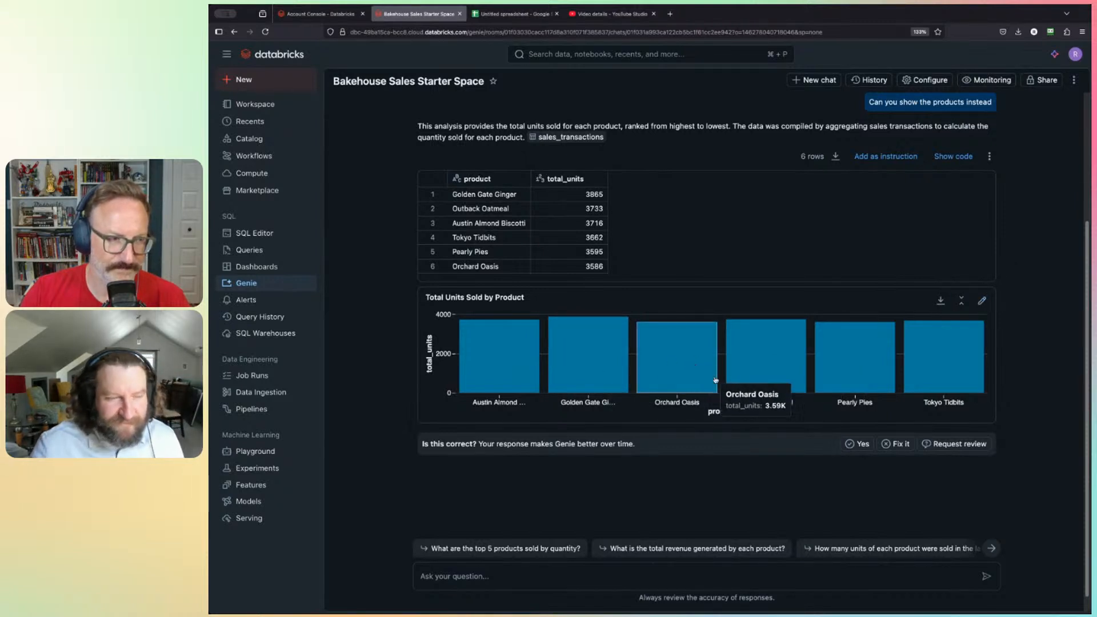
Step: Ask Genie to recolor the product chart with the prompt "Make the bars red"
left_click(498, 576)
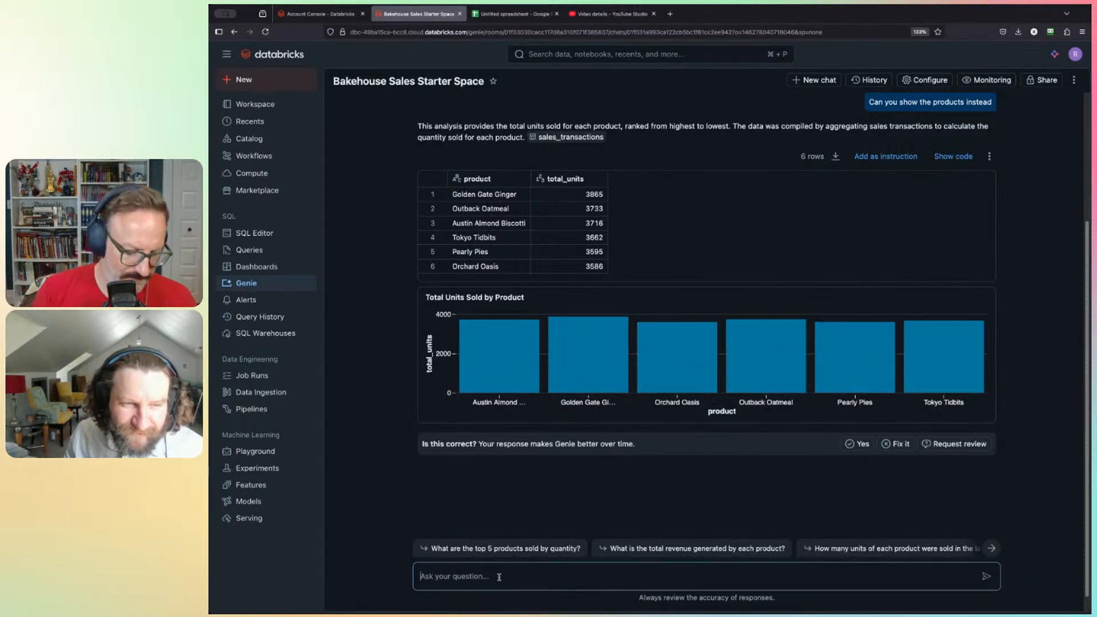
type("Make the bars red")
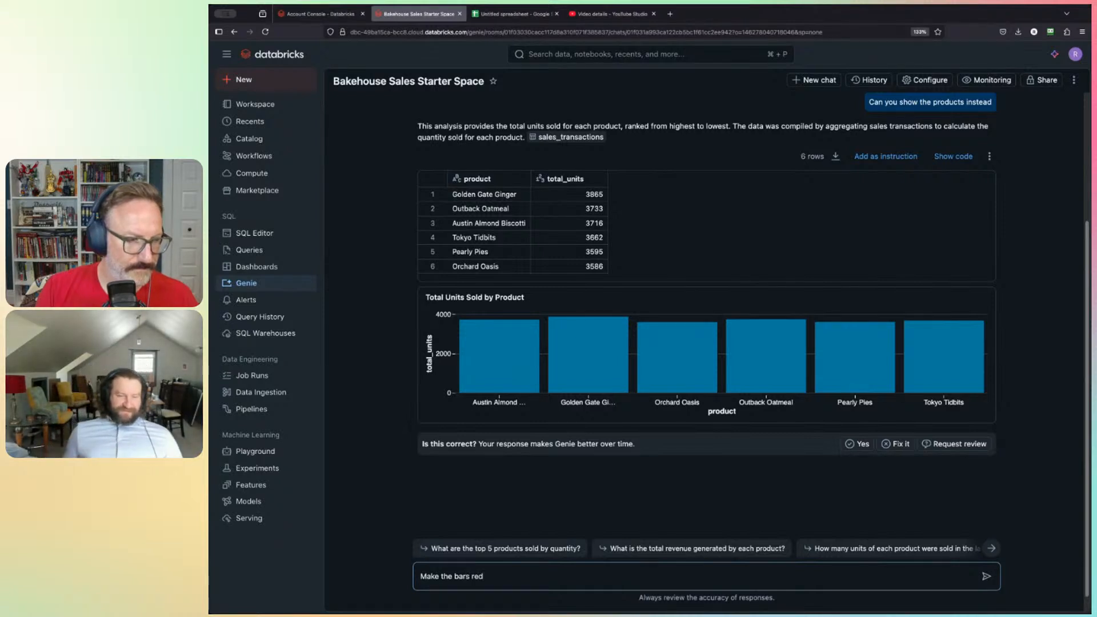
key("Return")
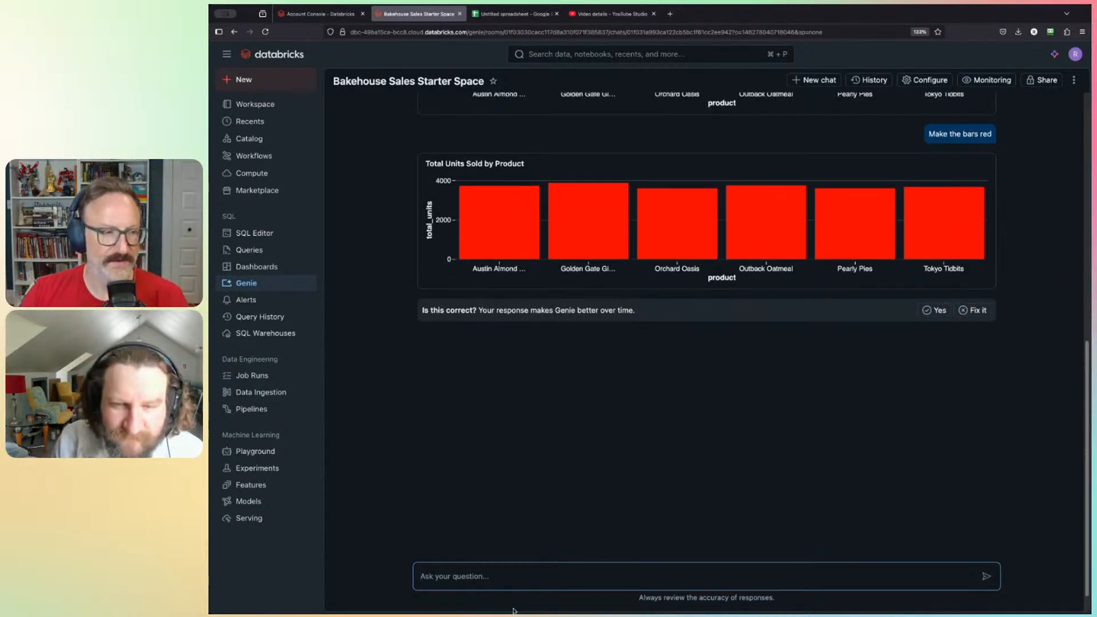
Step: Send Genie the prompt "Change it to a line chart" and compare the new chart with the earlier ones
left_click(501, 577)
type("Change ")
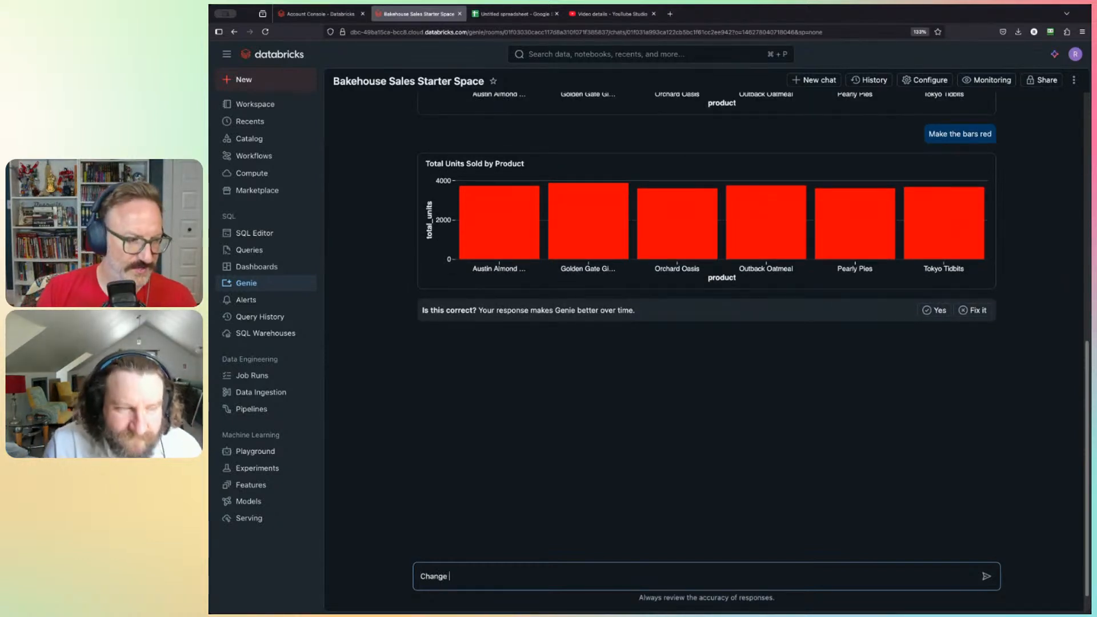
type("it to a line chart")
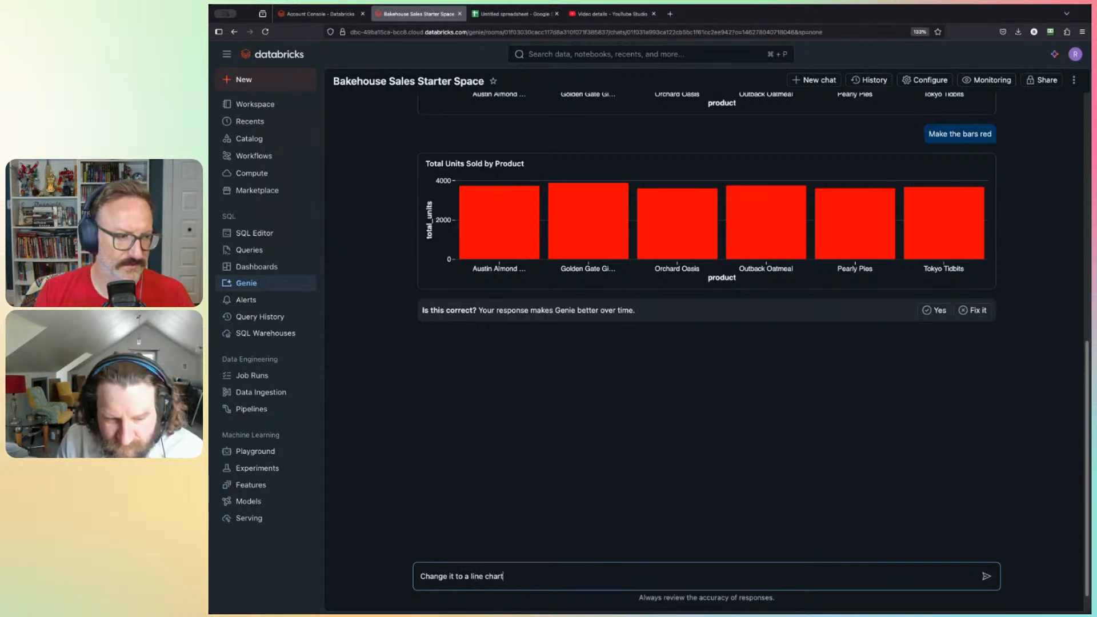
key("Return")
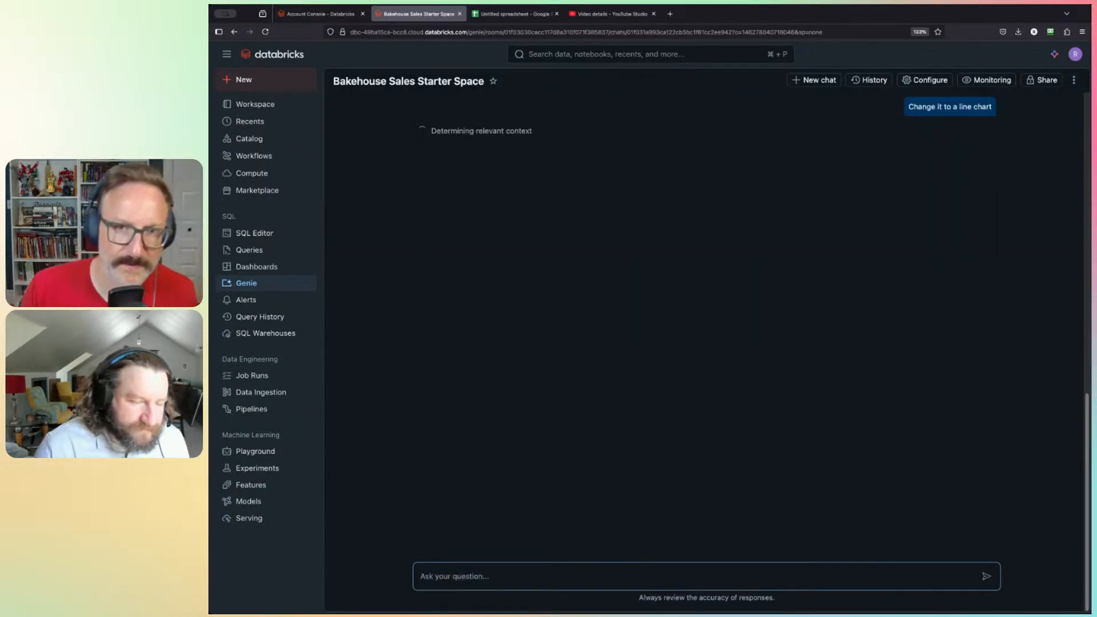
scroll(637, 400, "up", 5)
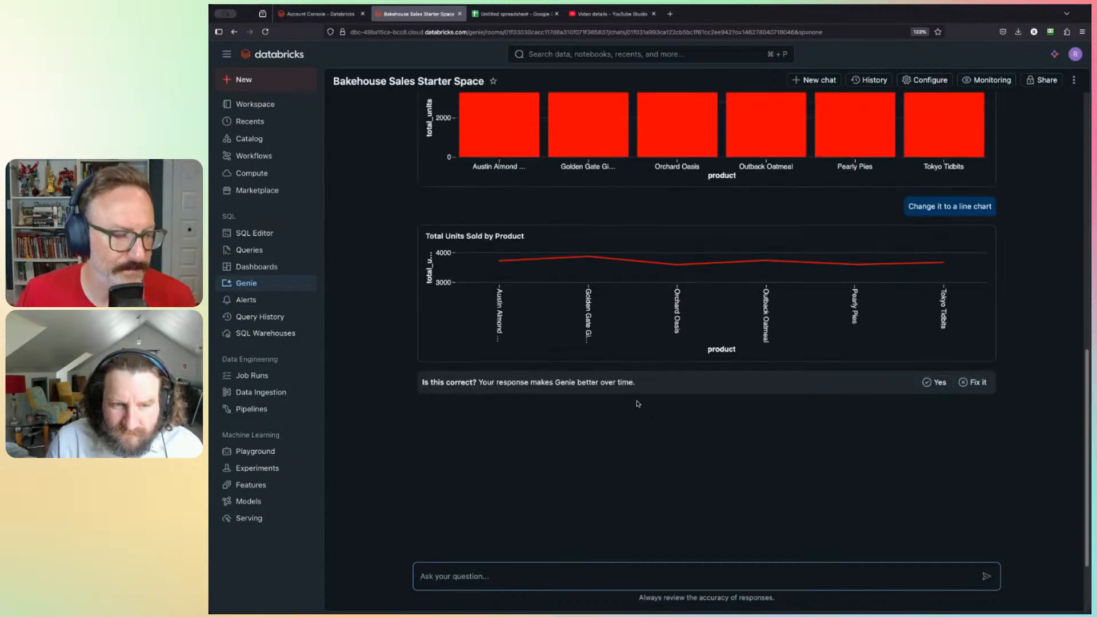
scroll(636, 396, "up", 1)
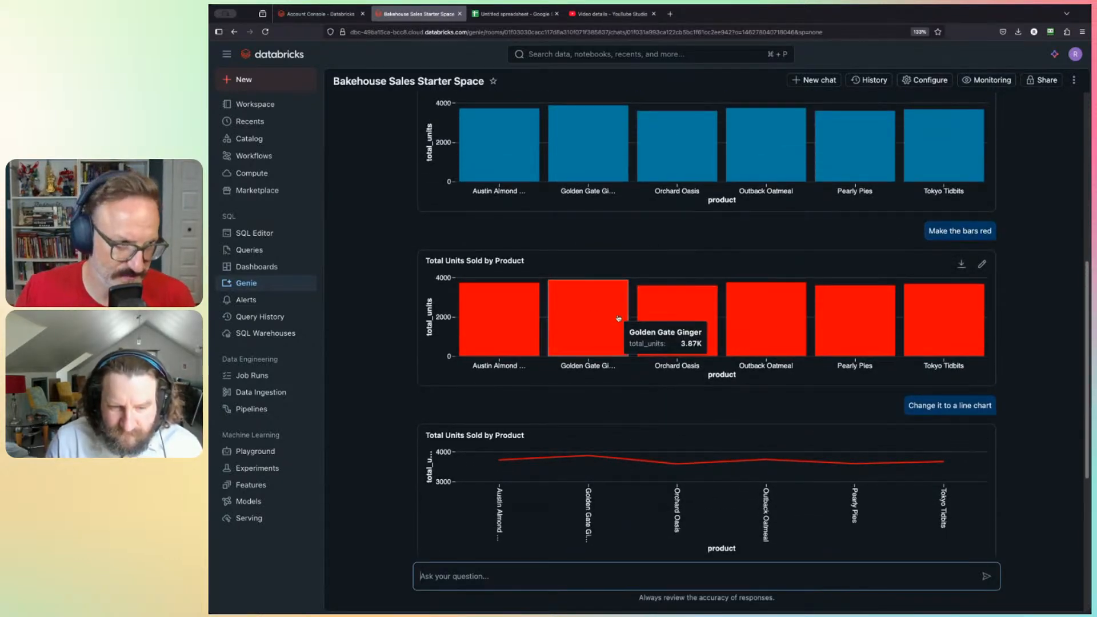
Step: Begin a new Genie question below the line chart with "Brainstorm reasons"
scroll(1019, 438, "down", 2)
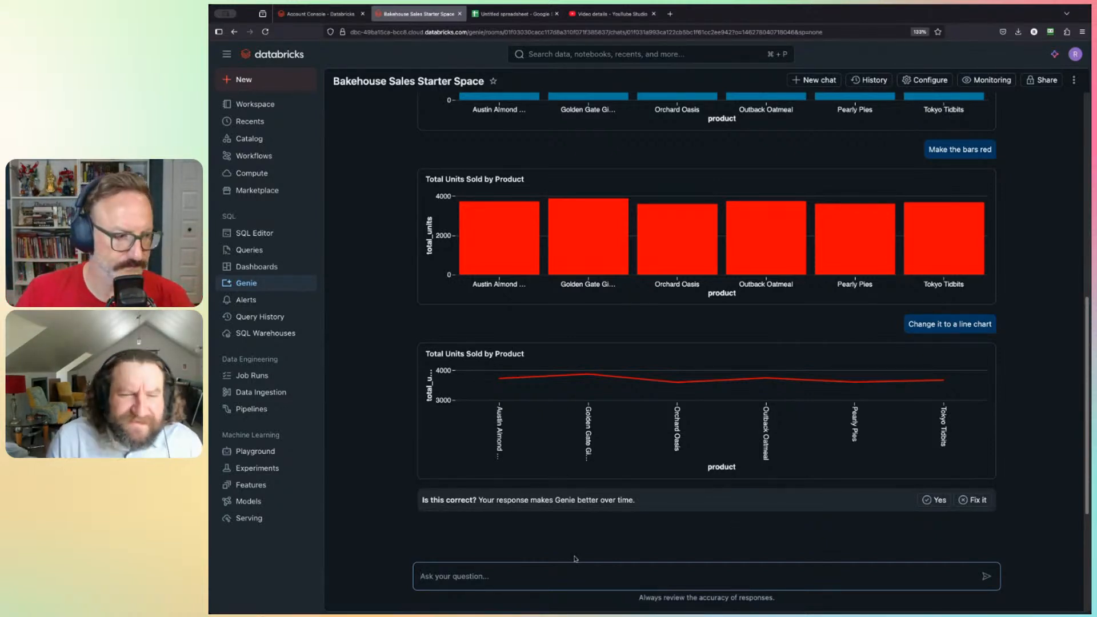
type("Brai")
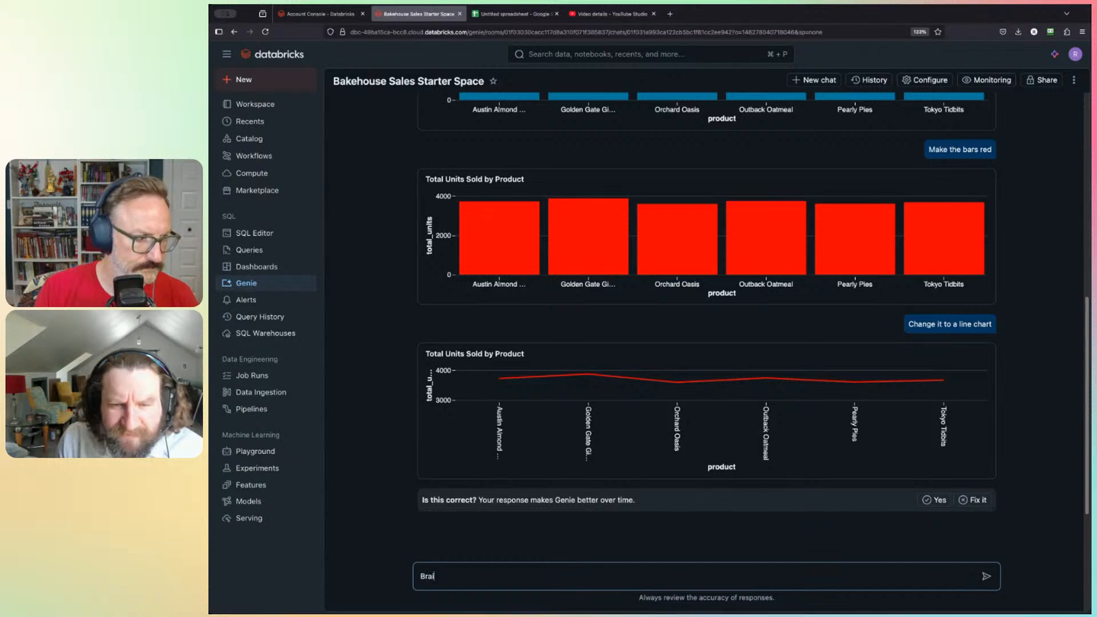
type("nstorm reasons t")
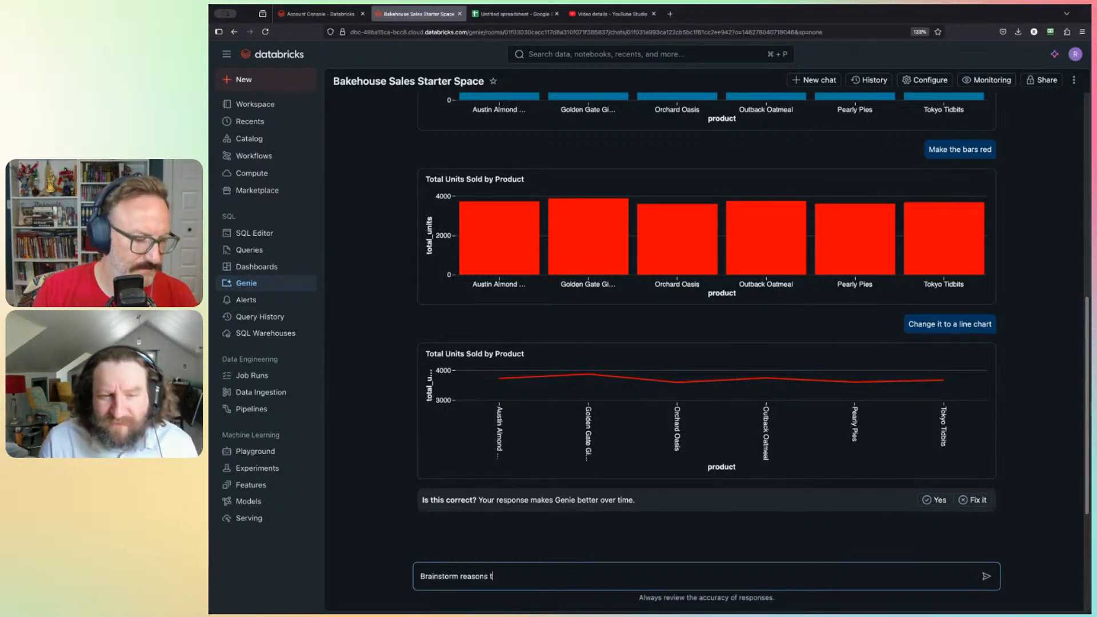
type("hat aust")
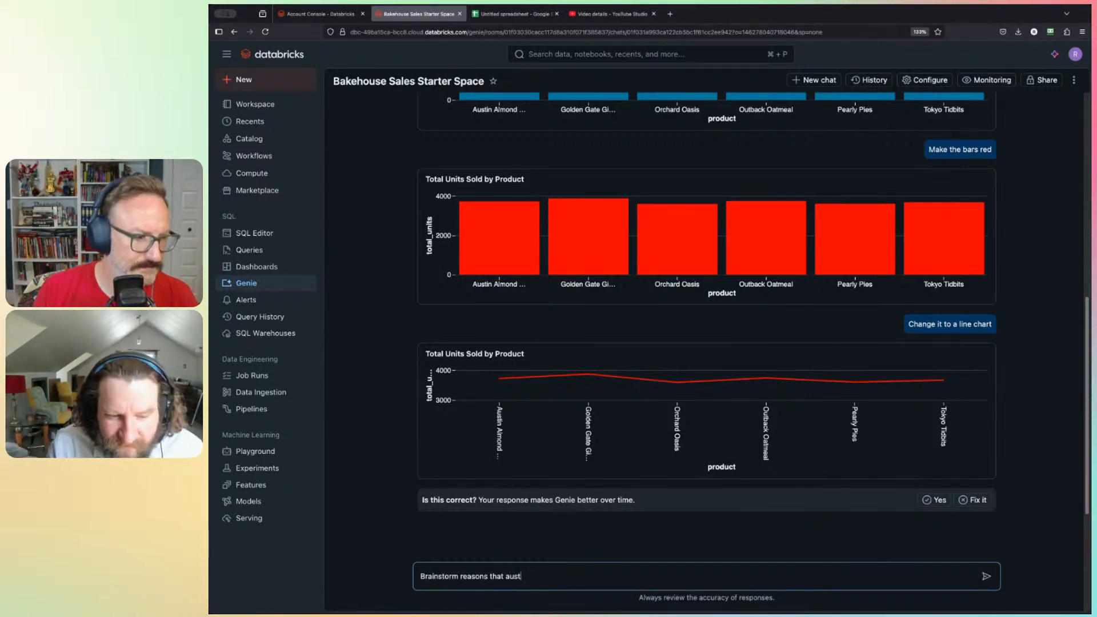
key("BackSpace")
key("BackSpace")
key("BackSpace")
key("BackSpace")
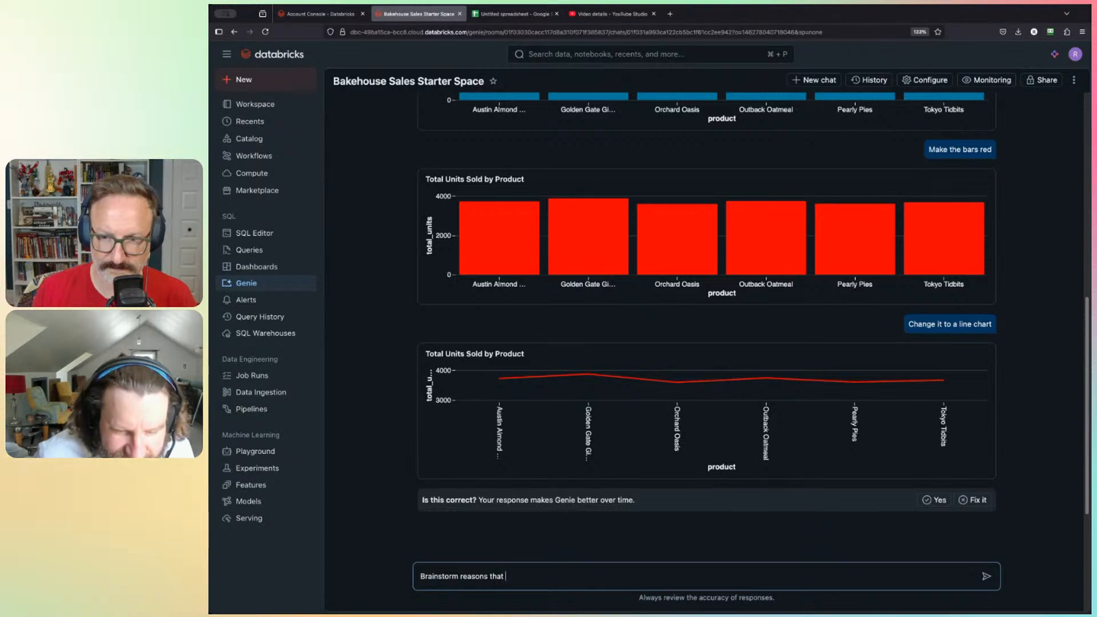
key("BackSpace")
key("BackSpace")
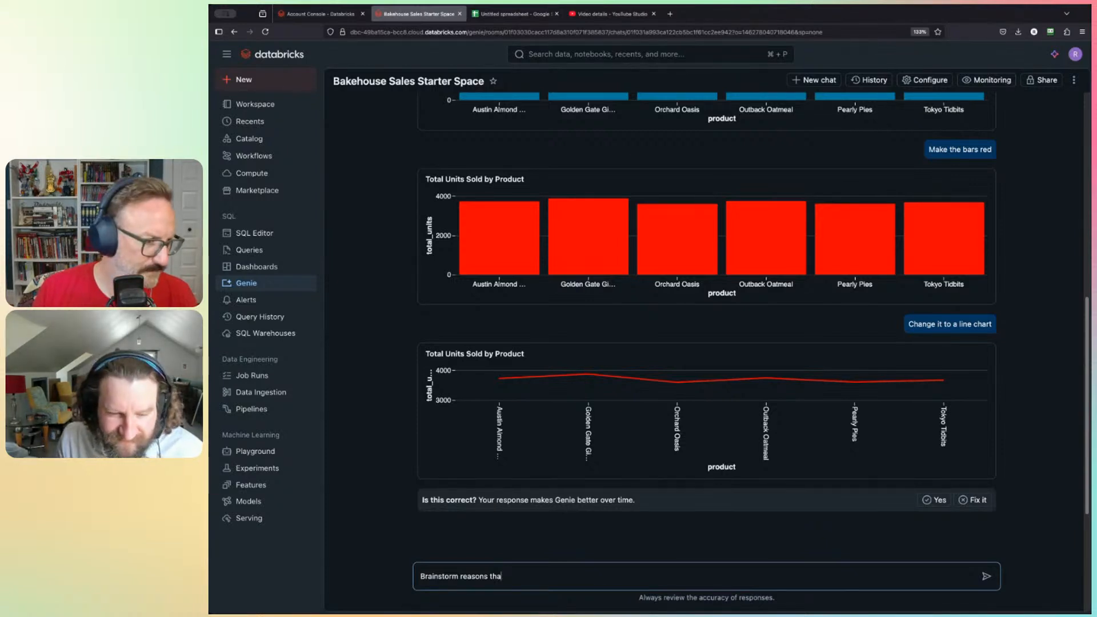
key("BackSpace")
key("BackSpace")
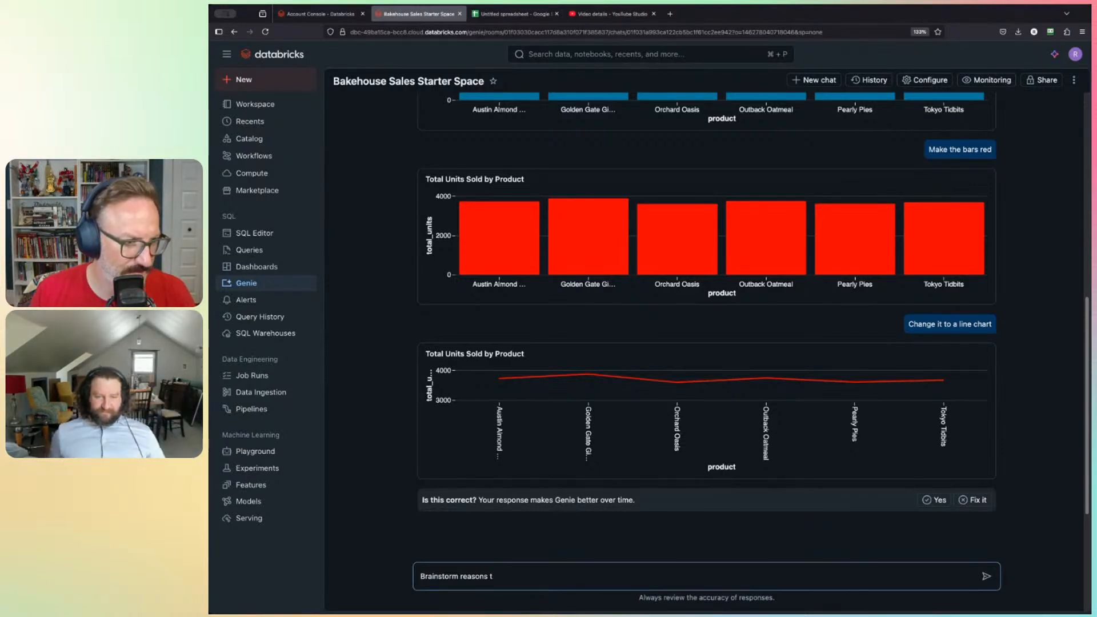
key("BackSpace")
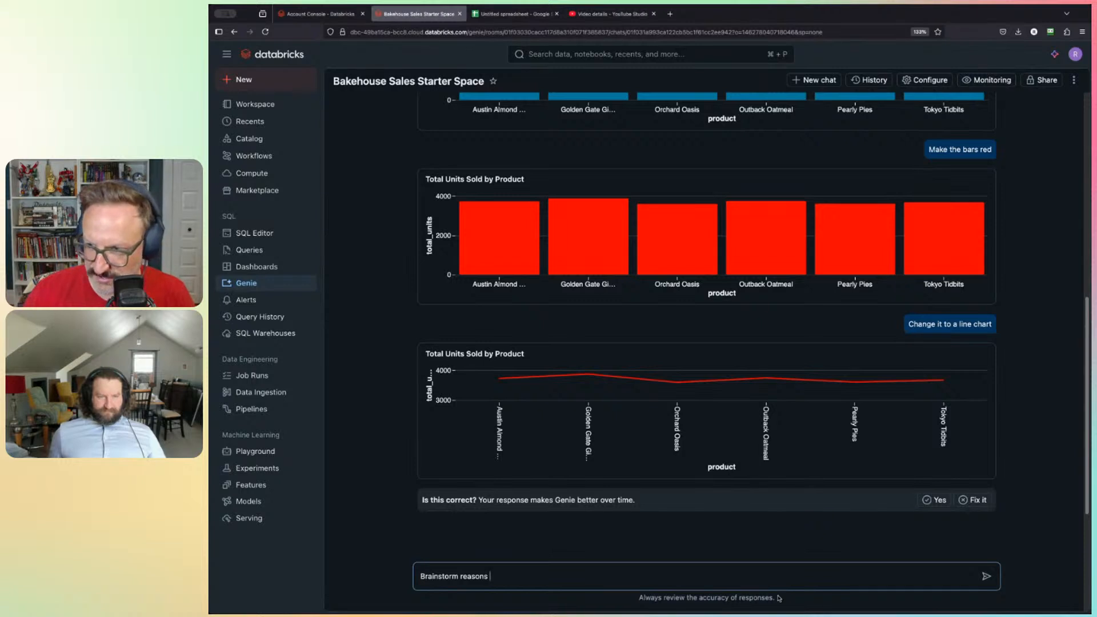
Step: Look up the top product in the results table, then complete and send the question "Brainstorm reasons golden gate giner might be our top product"
scroll(706, 366, "up", 1)
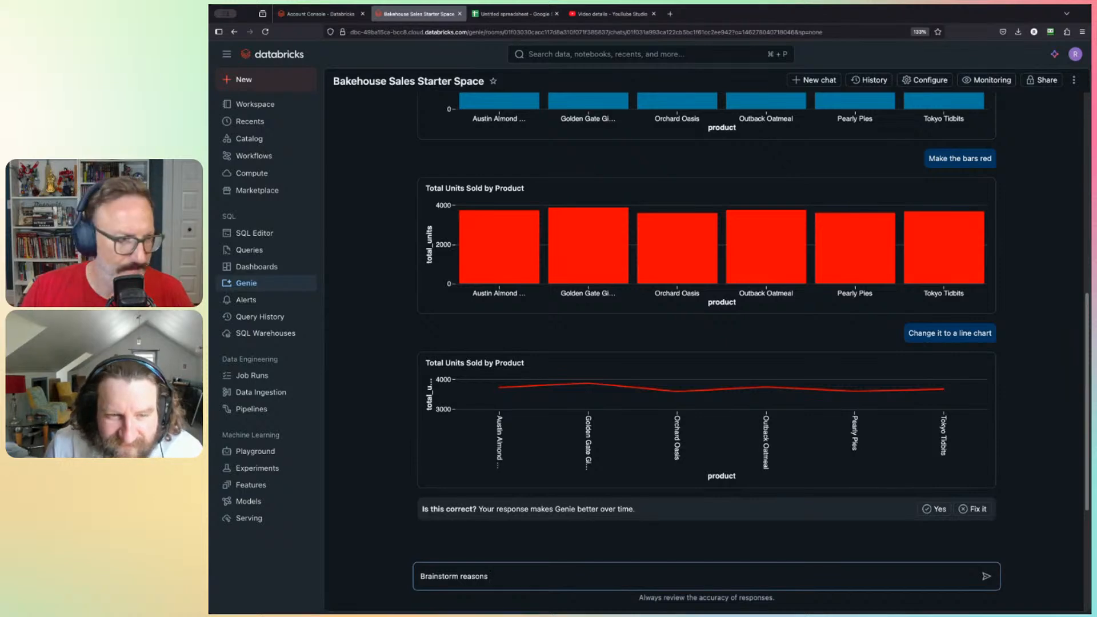
scroll(797, 350, "up", 10)
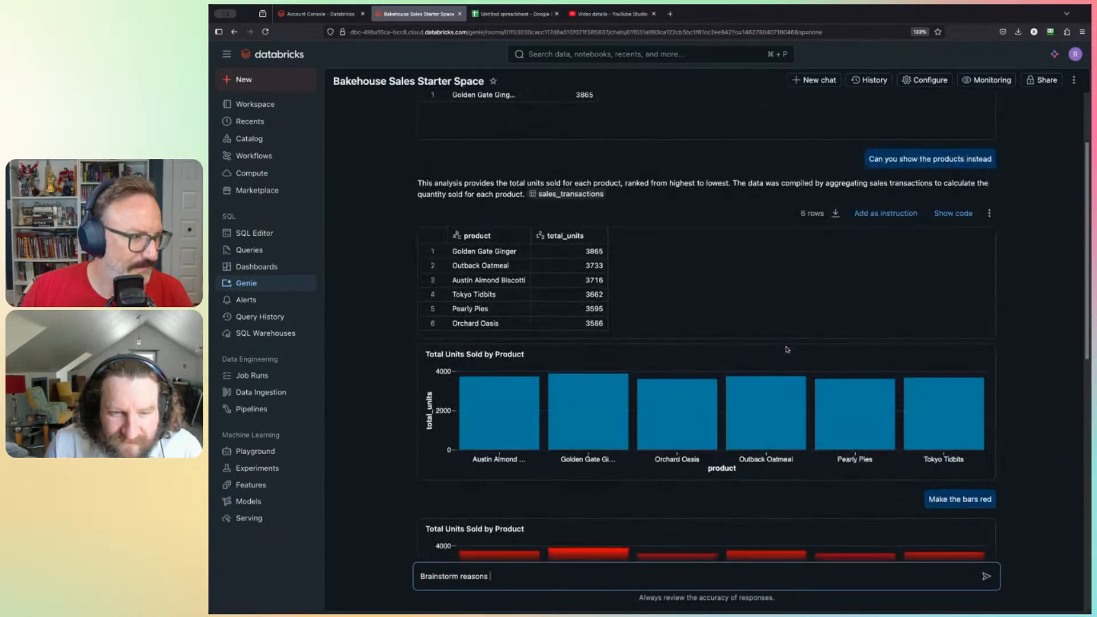
scroll(785, 350, "down", 7)
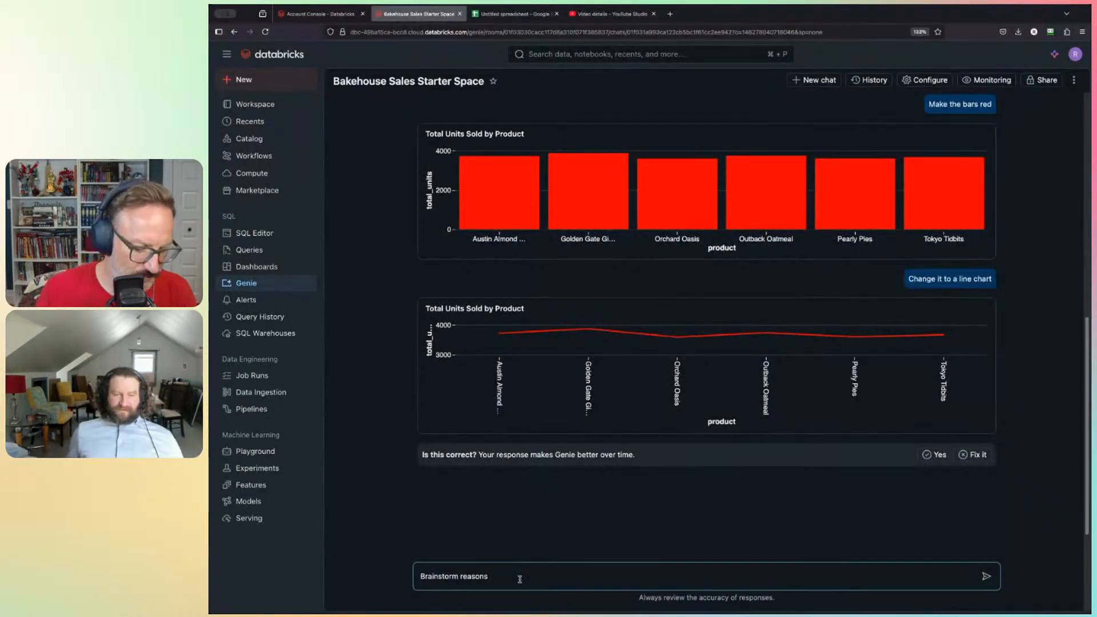
type("golden gate g")
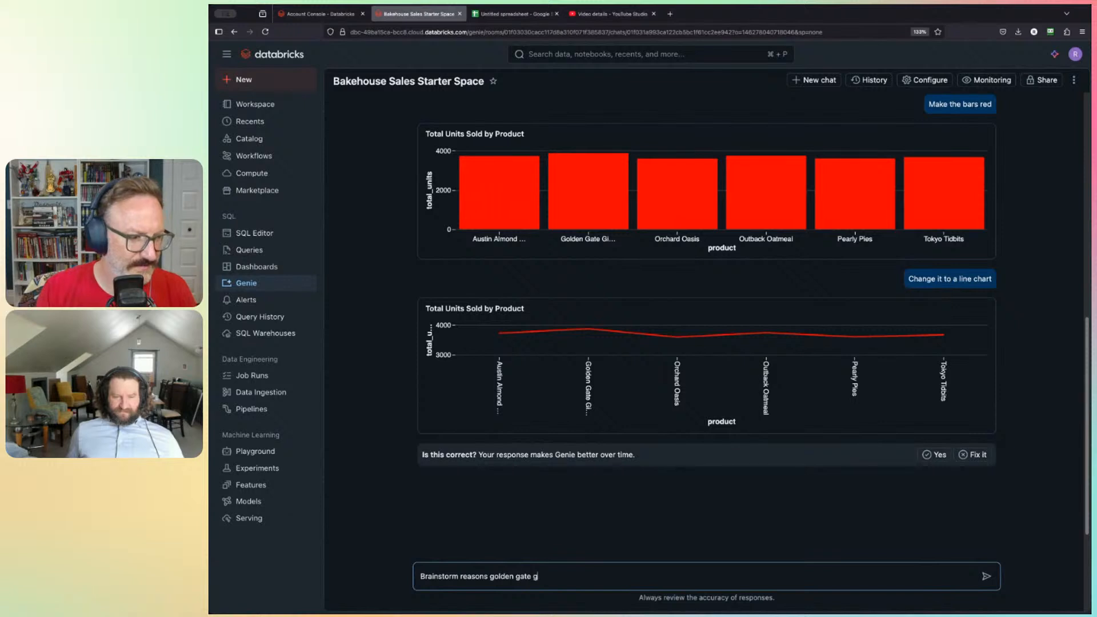
type("iner might be ou")
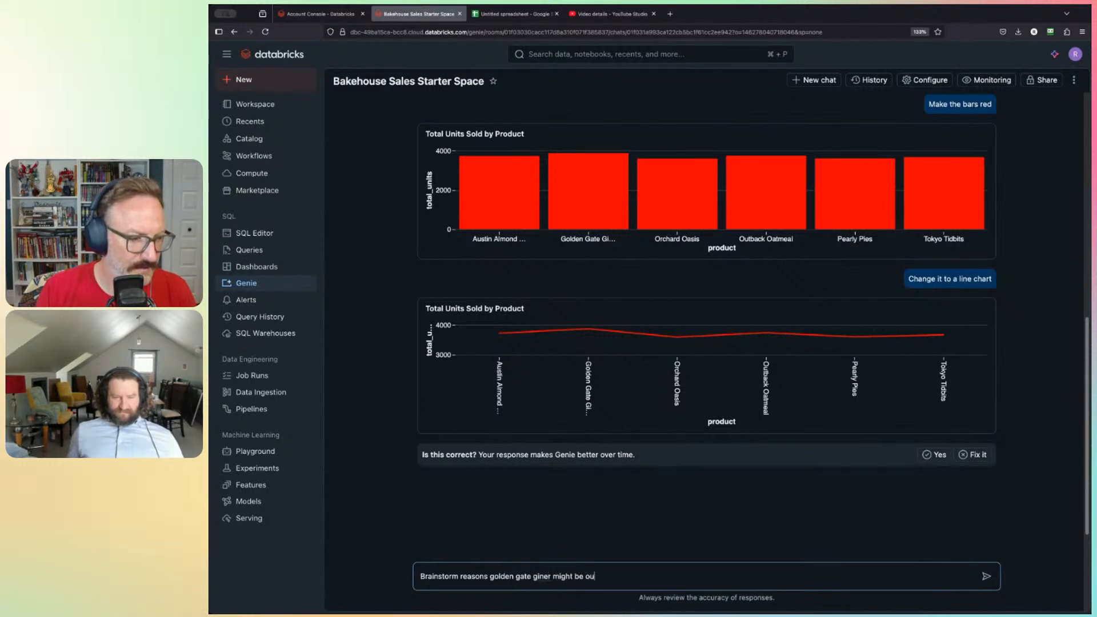
type("r top product")
key("Return")
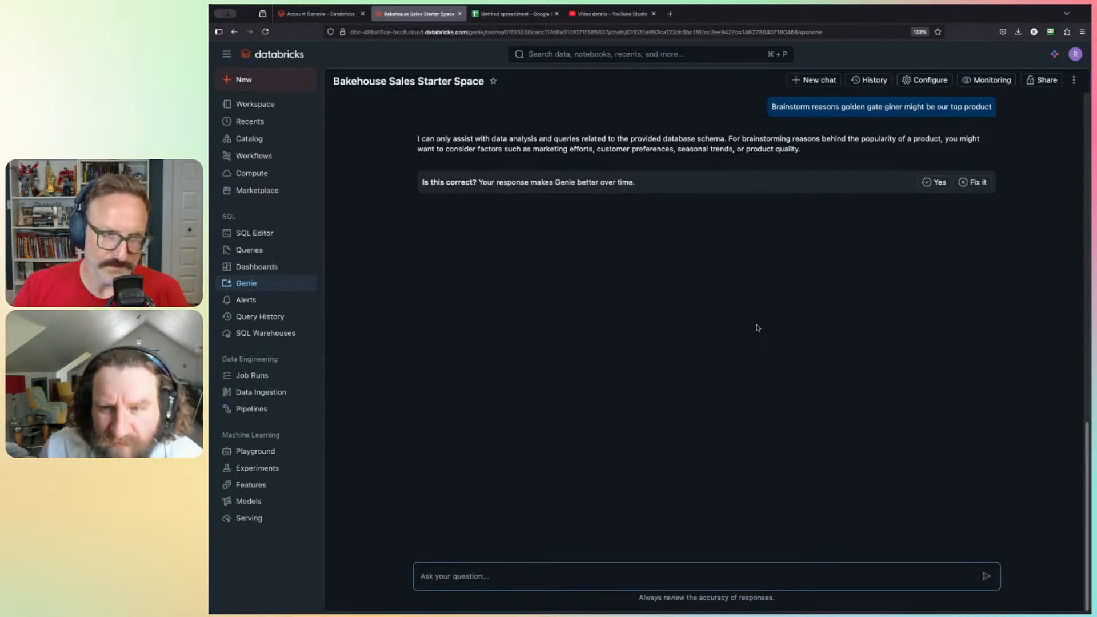
Step: Examine Genie's reply to the brainstorming question alongside the earlier product table and charts in the conversation
scroll(757, 327, "up", 5)
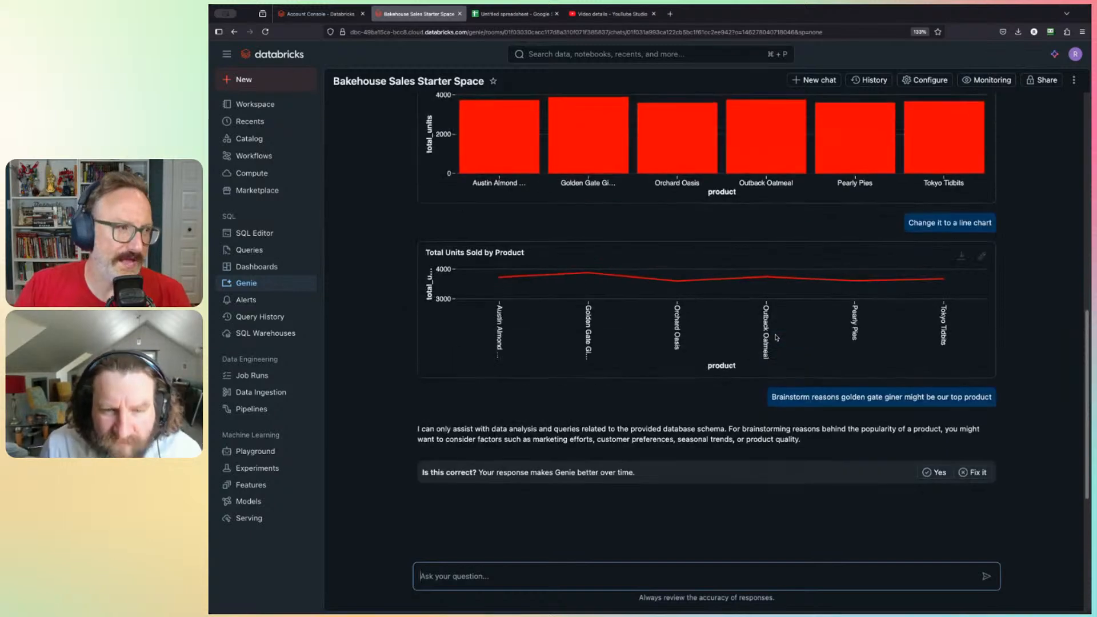
scroll(775, 337, "up", 10)
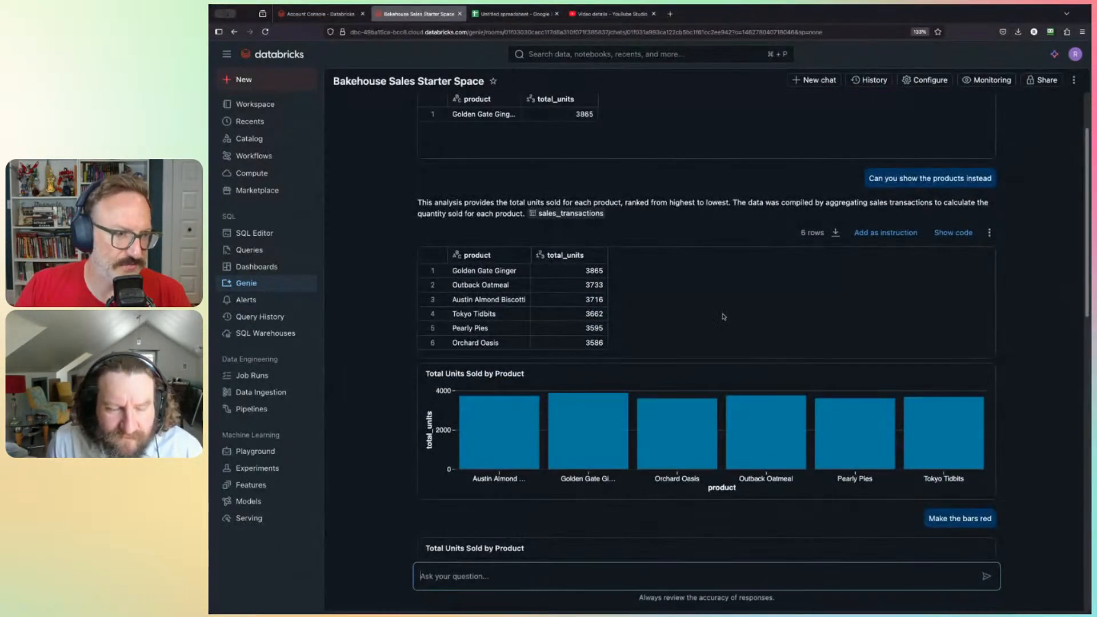
scroll(721, 280, "down", 1)
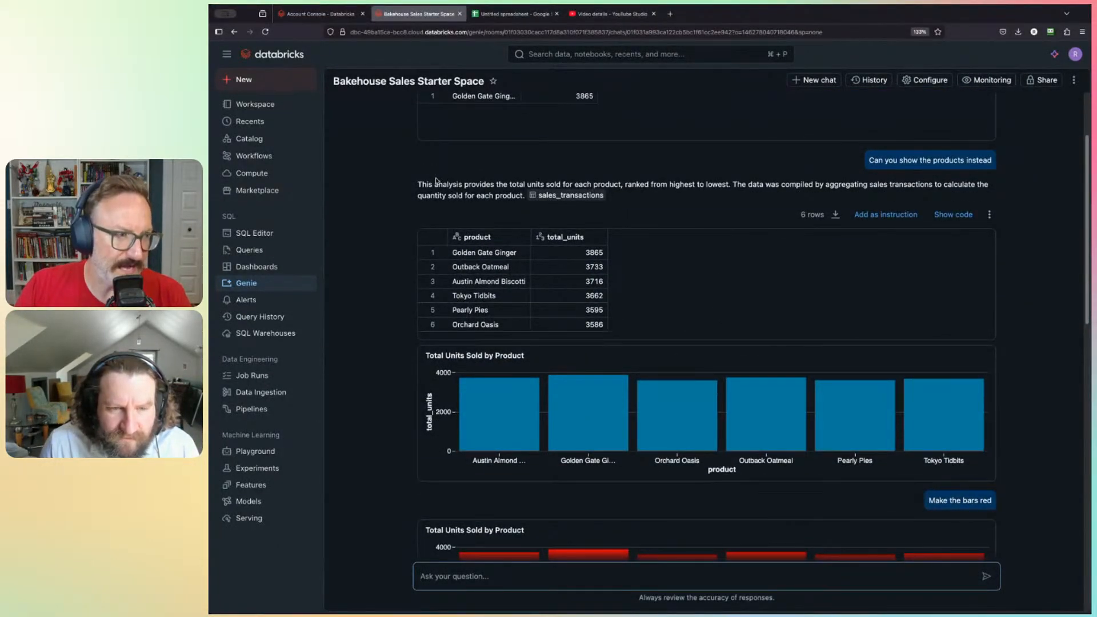
scroll(655, 204, "down", 2)
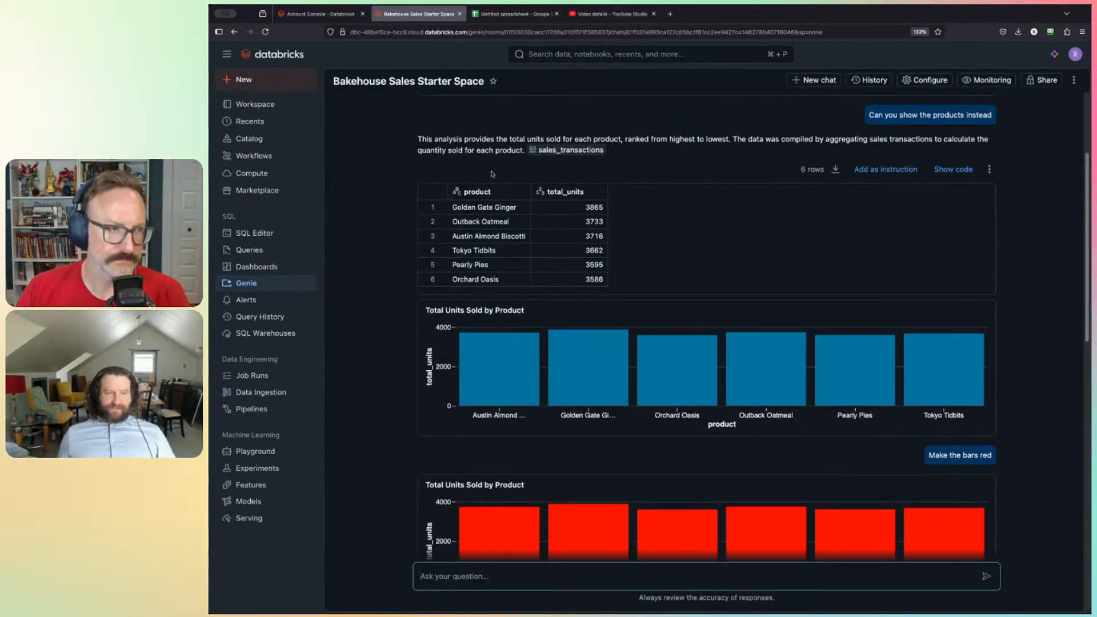
scroll(555, 165, "down", 10)
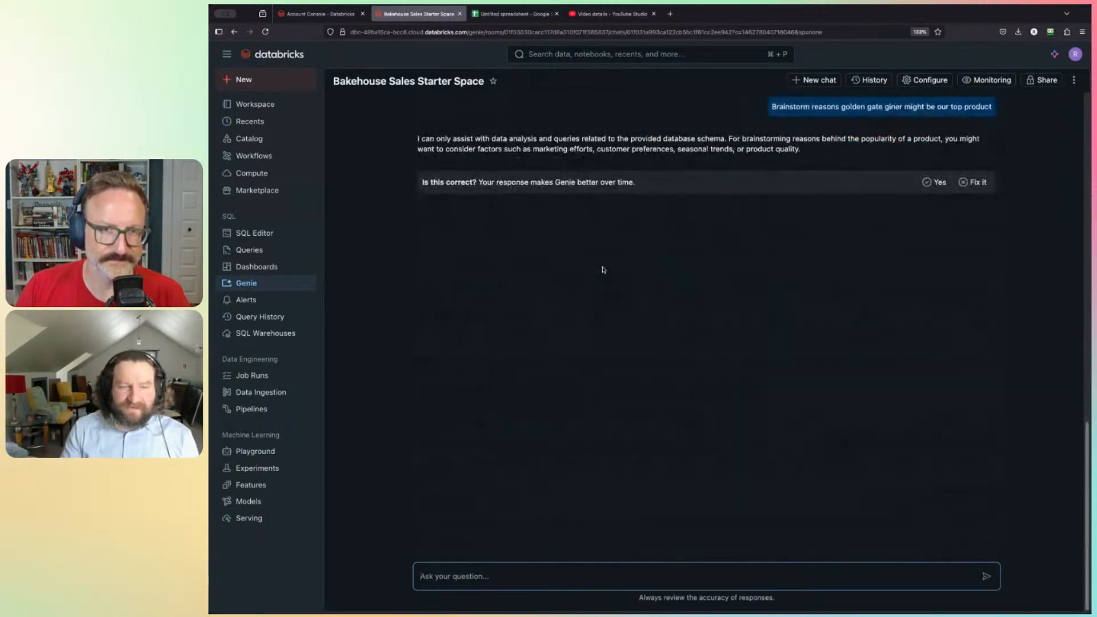
scroll(602, 267, "up", 3)
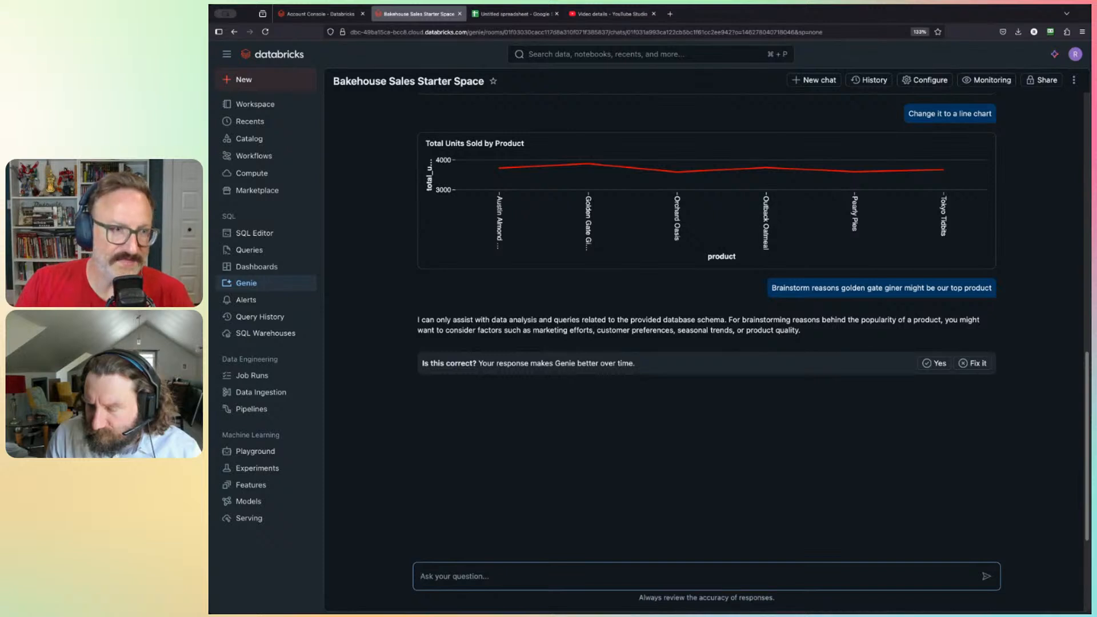
scroll(961, 147, "up", 2)
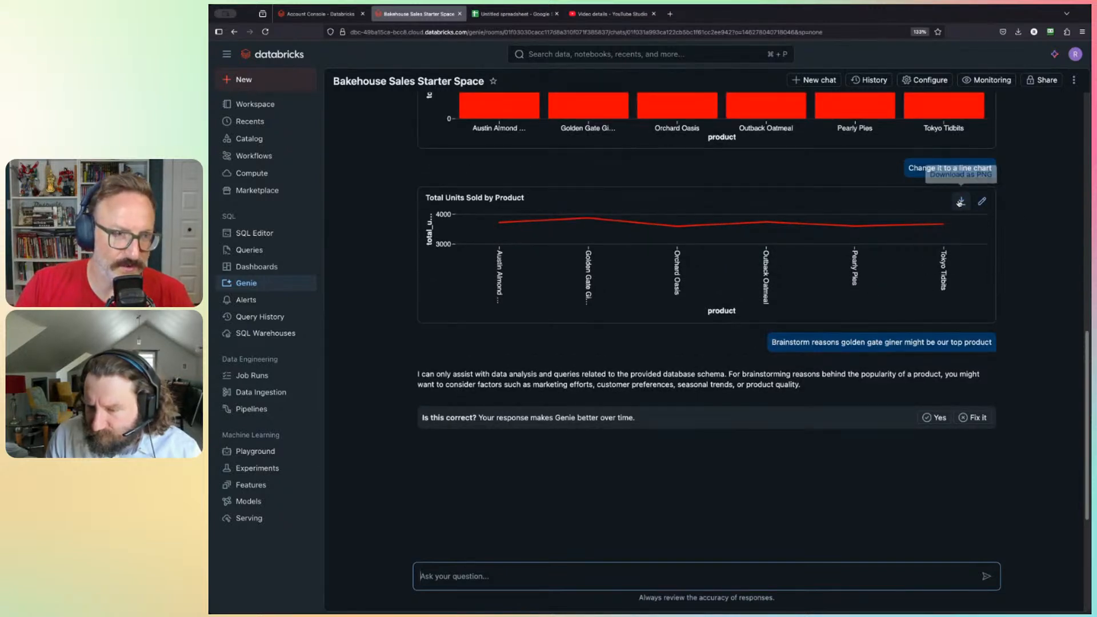
scroll(943, 251, "up", 8)
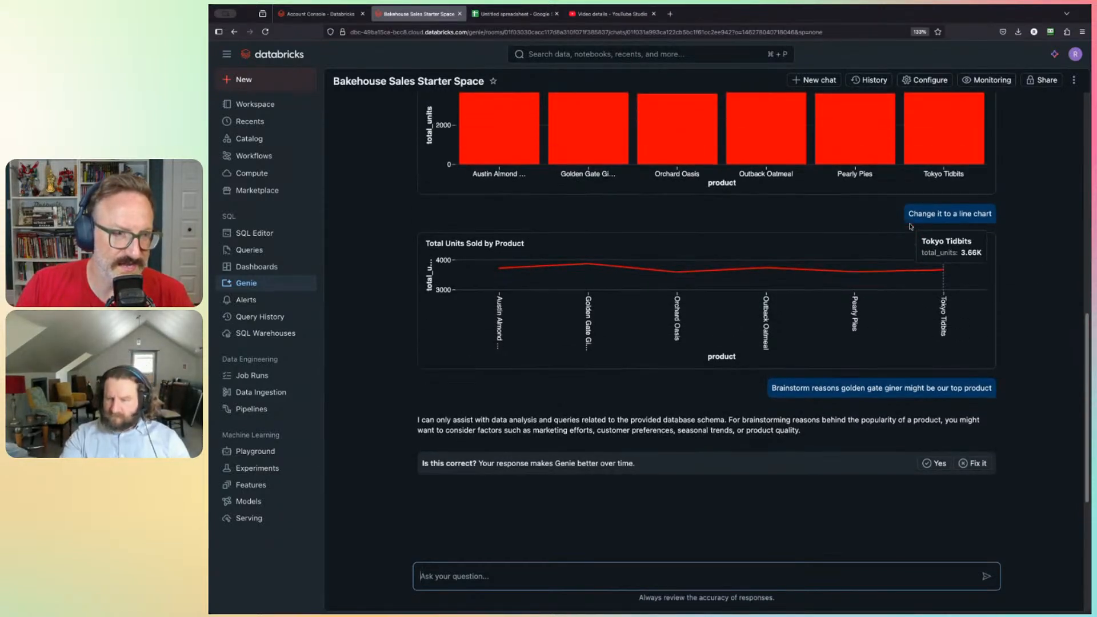
scroll(978, 290, "up", 5)
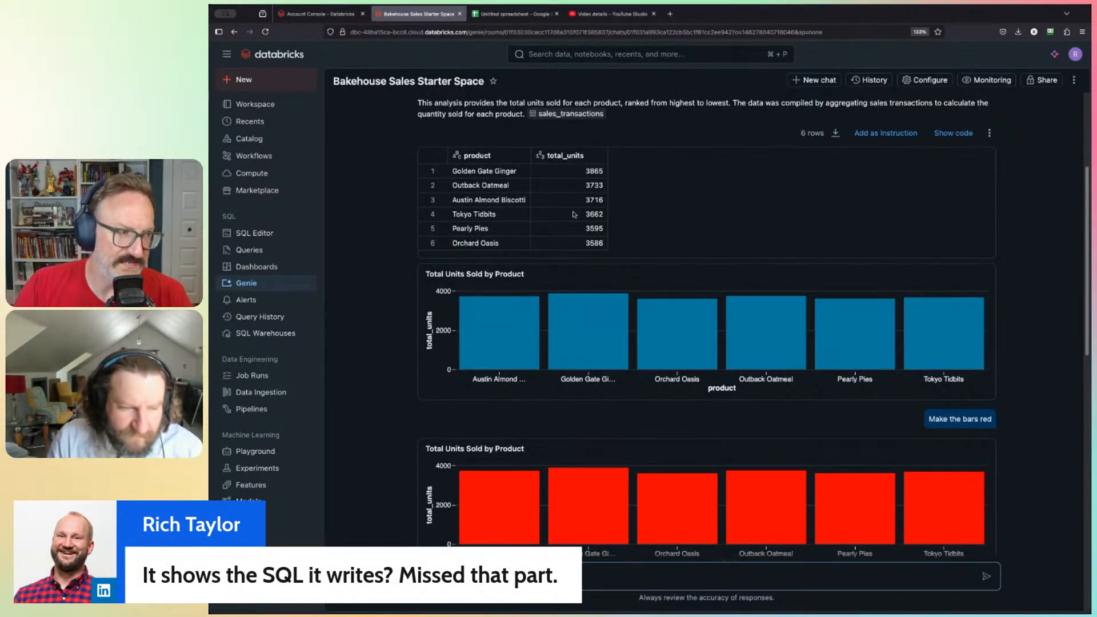
Step: Show the SQL code Genie wrote for the "Can you show the products instead" answer and read through it
scroll(565, 201, "down", 5)
scroll(564, 200, "down", 5)
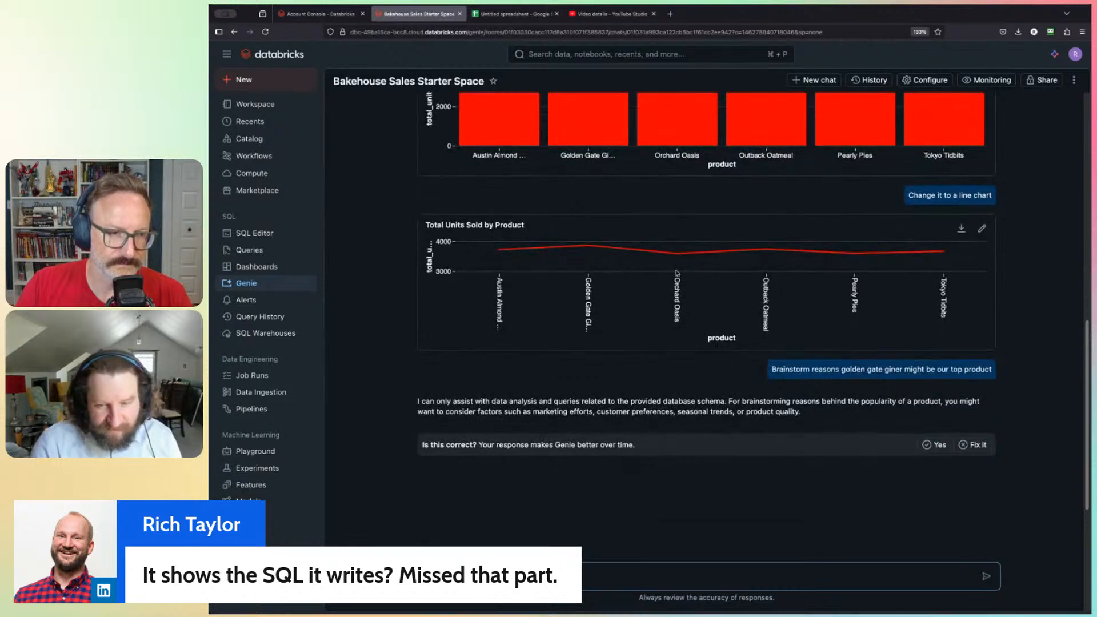
scroll(677, 273, "up", 10)
scroll(678, 274, "up", 5)
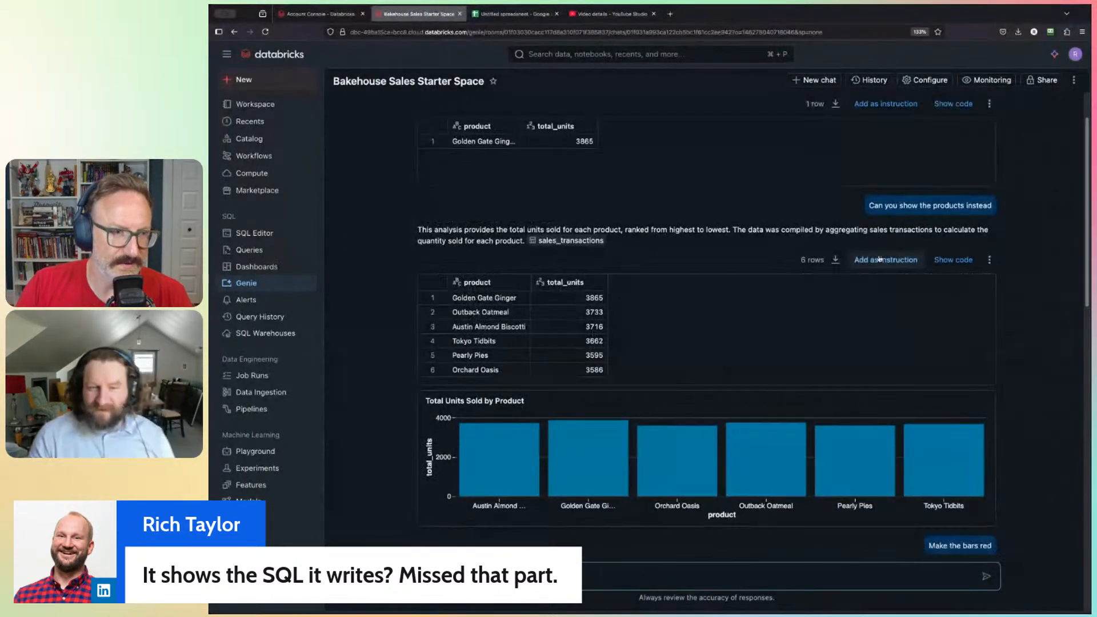
left_click(954, 260)
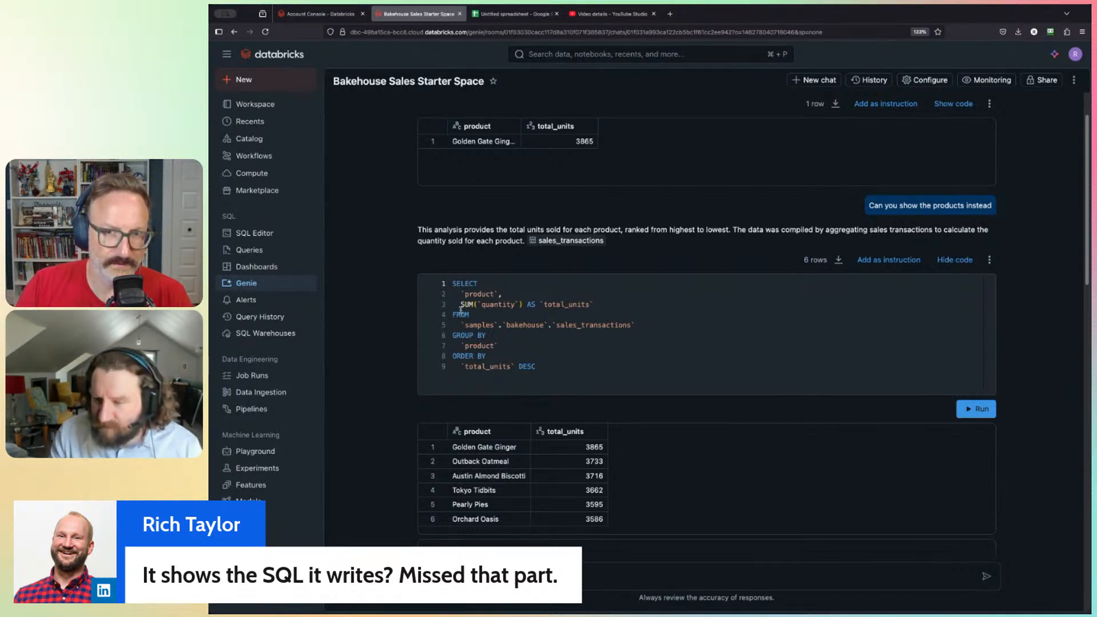
scroll(571, 240, "up", 1)
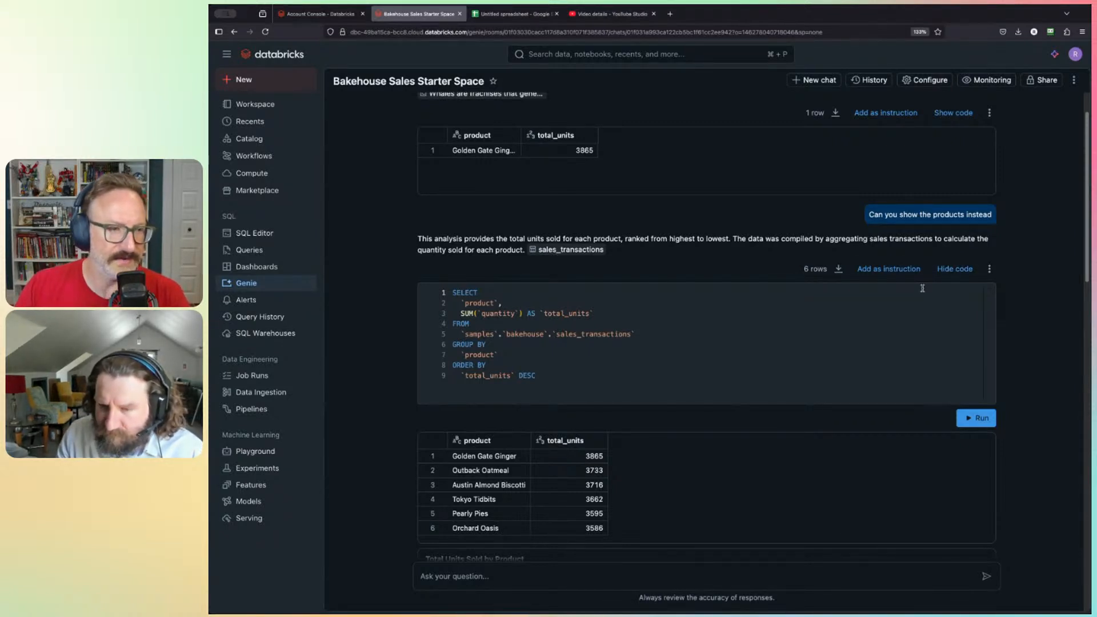
scroll(921, 289, "down", 1)
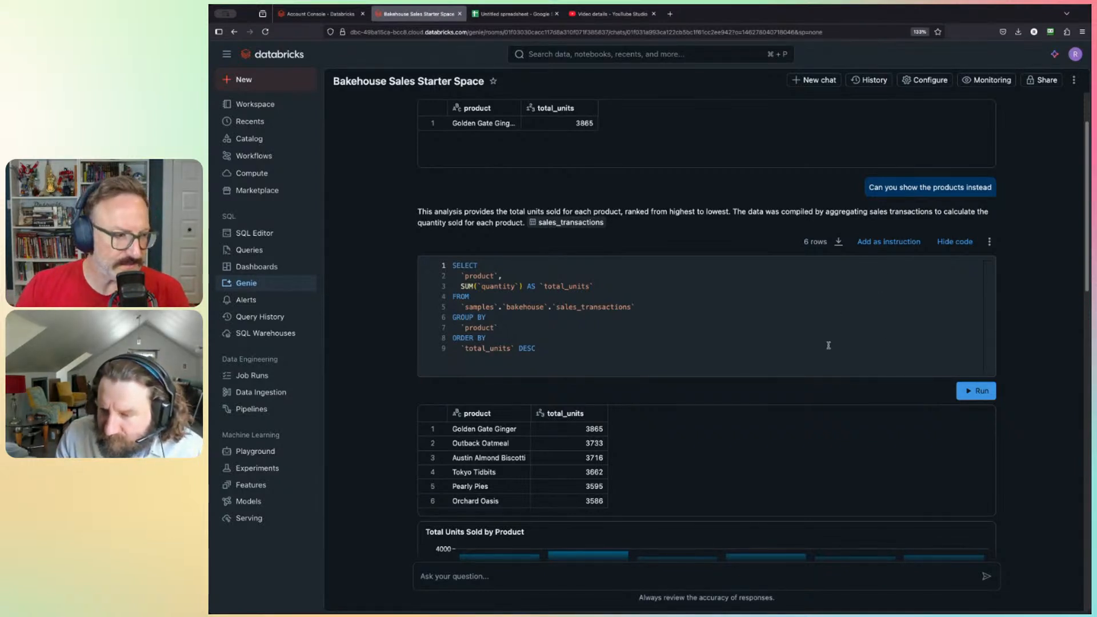
Step: Review the conversation's product charts and Genie's reply to the brainstorming question, returning to the product SQL code and results table
scroll(995, 354, "down", 6)
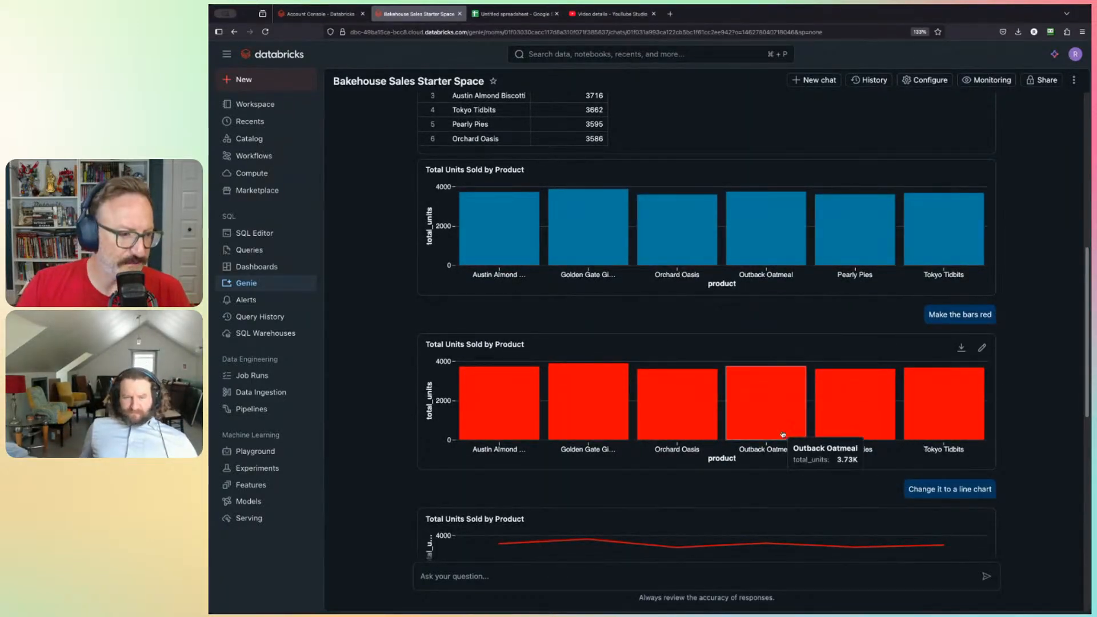
scroll(777, 434, "down", 10)
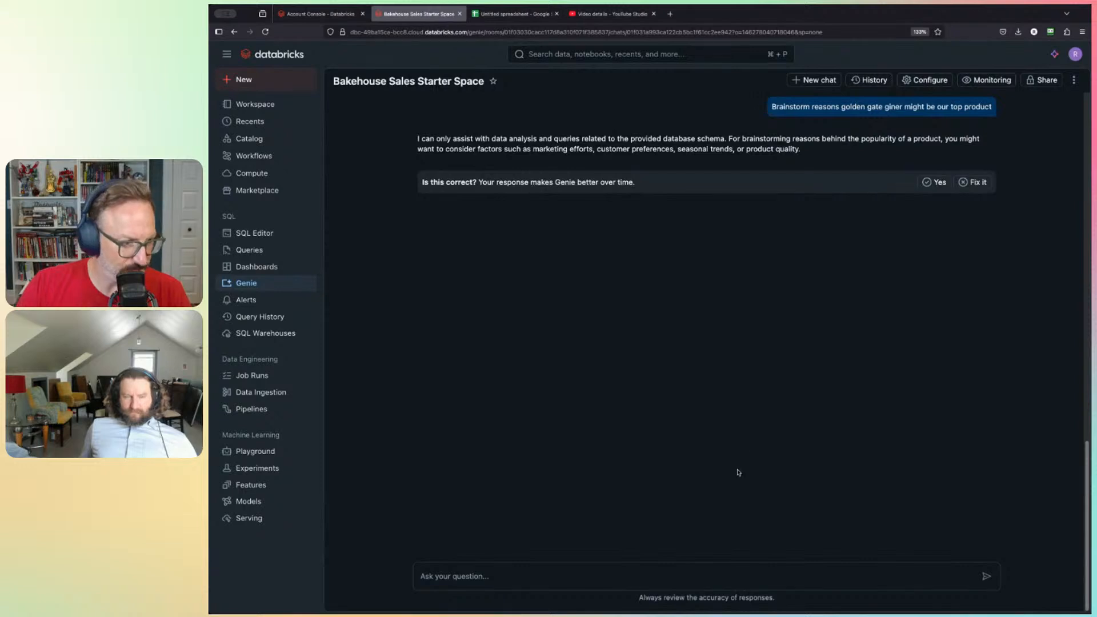
scroll(738, 473, "up", 2)
scroll(738, 473, "down", 1)
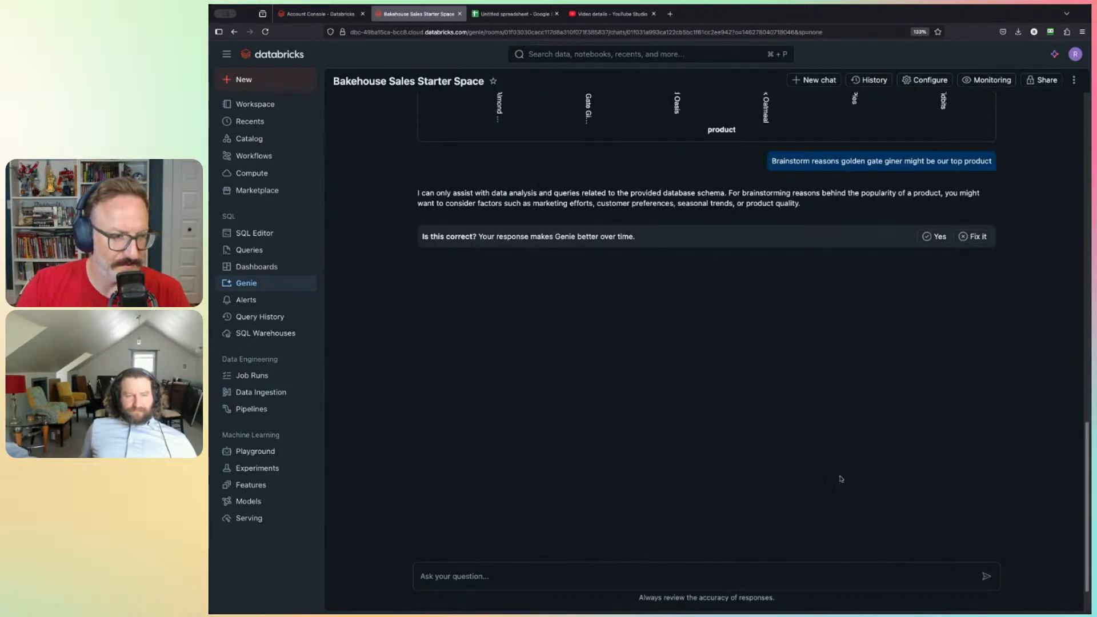
scroll(916, 525, "up", 3)
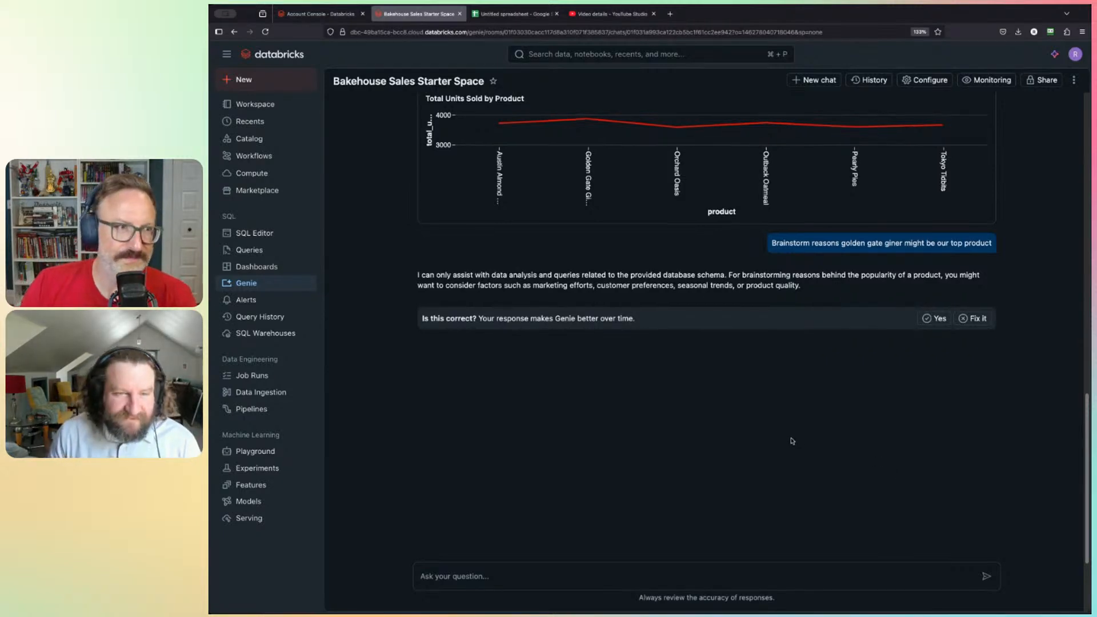
scroll(794, 441, "up", 2)
scroll(793, 440, "up", 15)
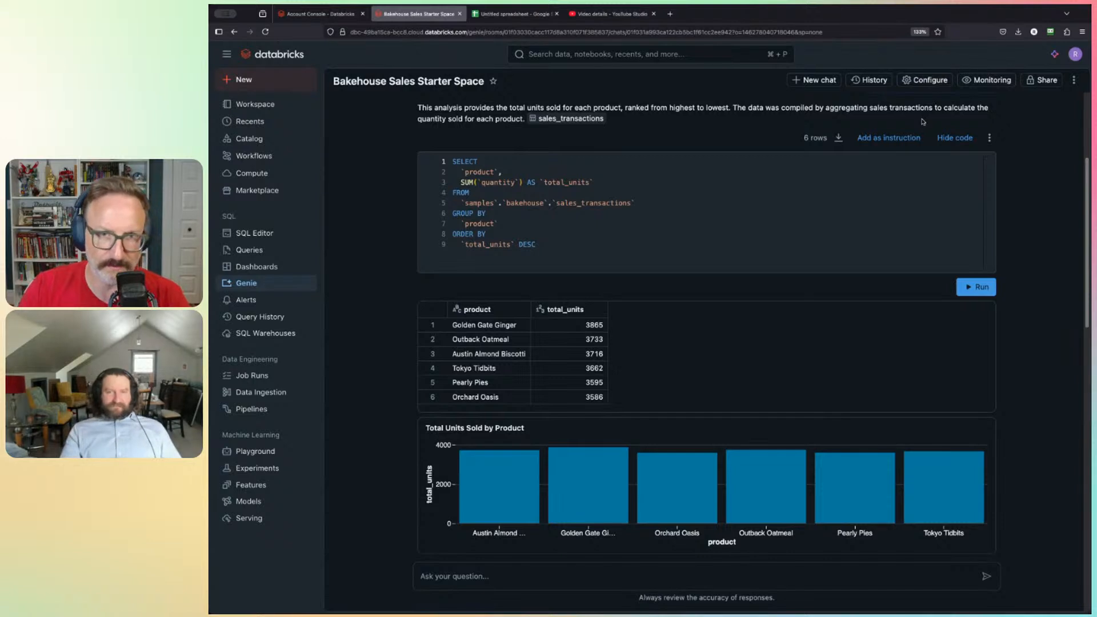
Step: Show the Genie space's configured data tables, look at the asset picker for adding tables, and close it without adding any
left_click(933, 80)
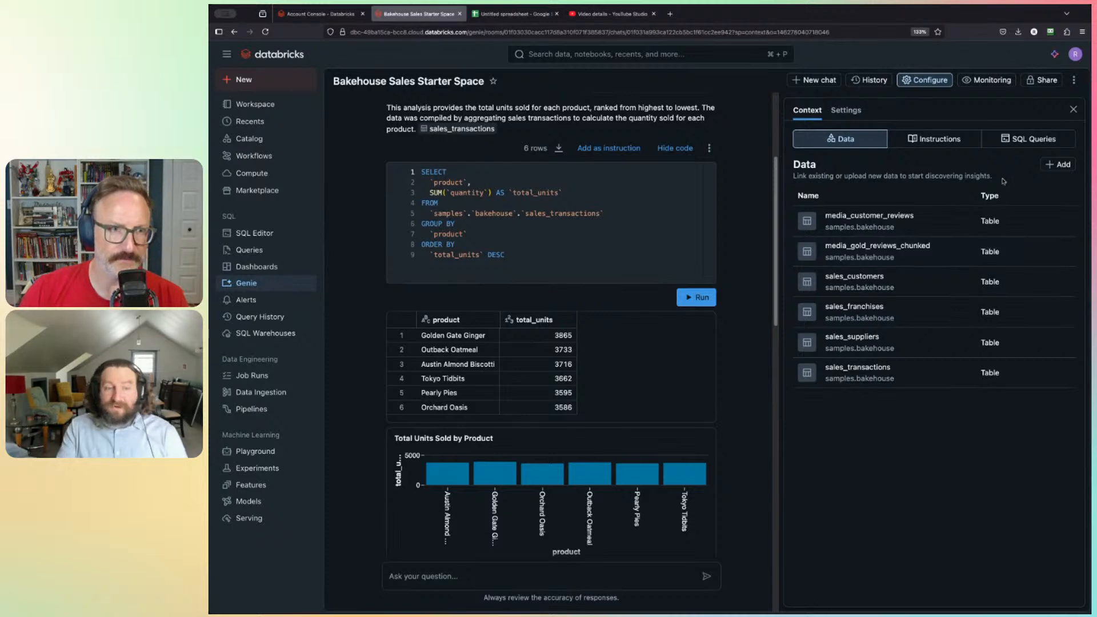
left_click(1057, 165)
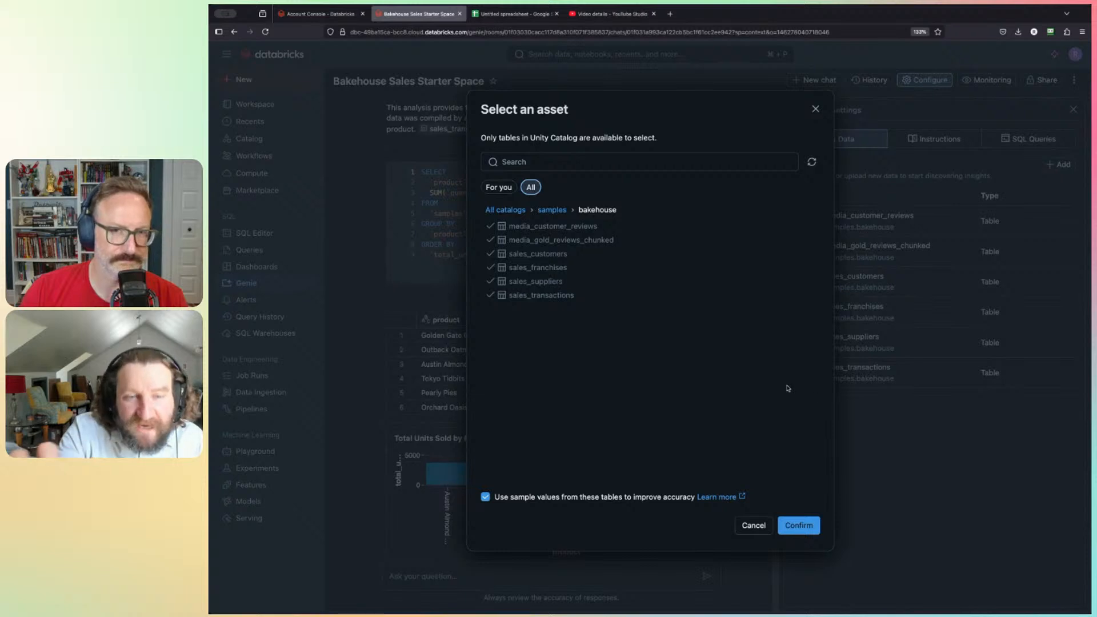
left_click(816, 110)
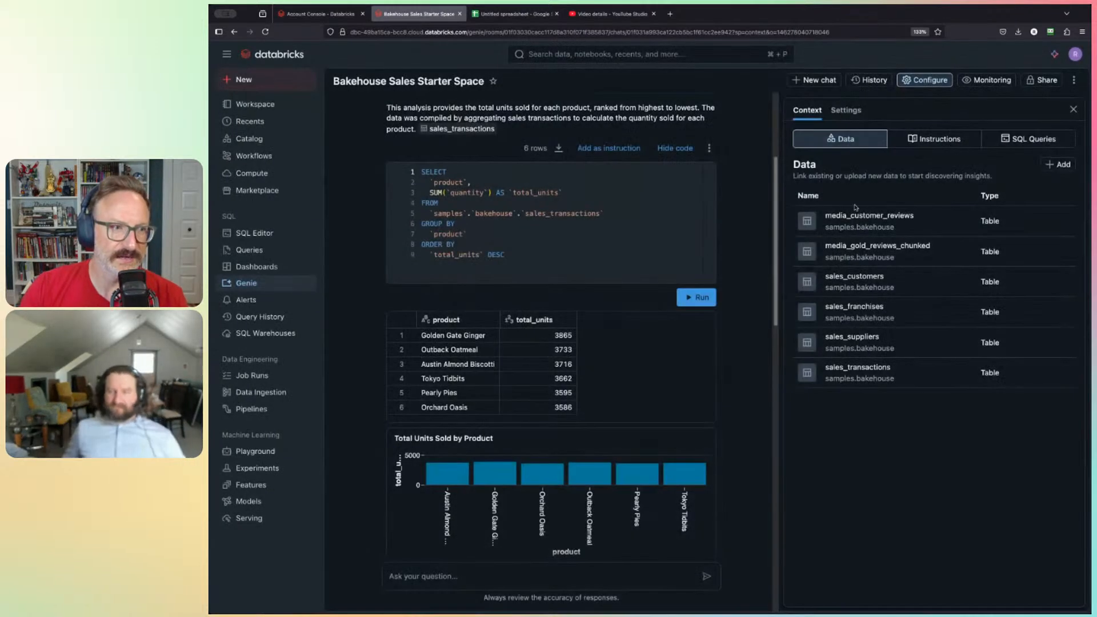
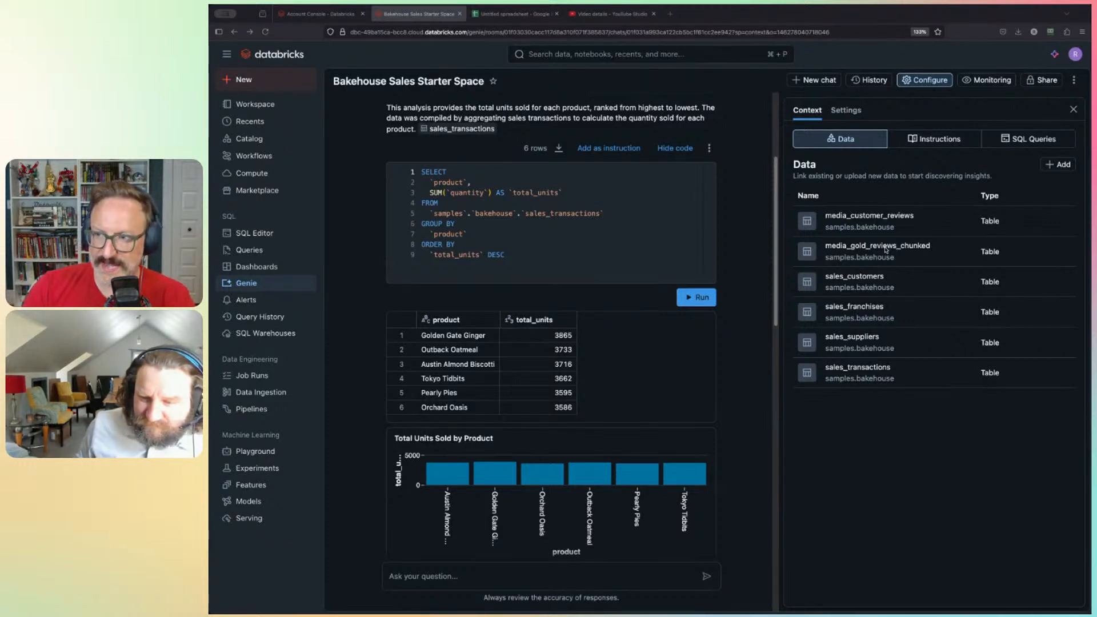
Step: Examine the space's general instructions in a widened configuration pane, highlighting the first-quarter months, fiscal year and franchise name rules
left_click(933, 140)
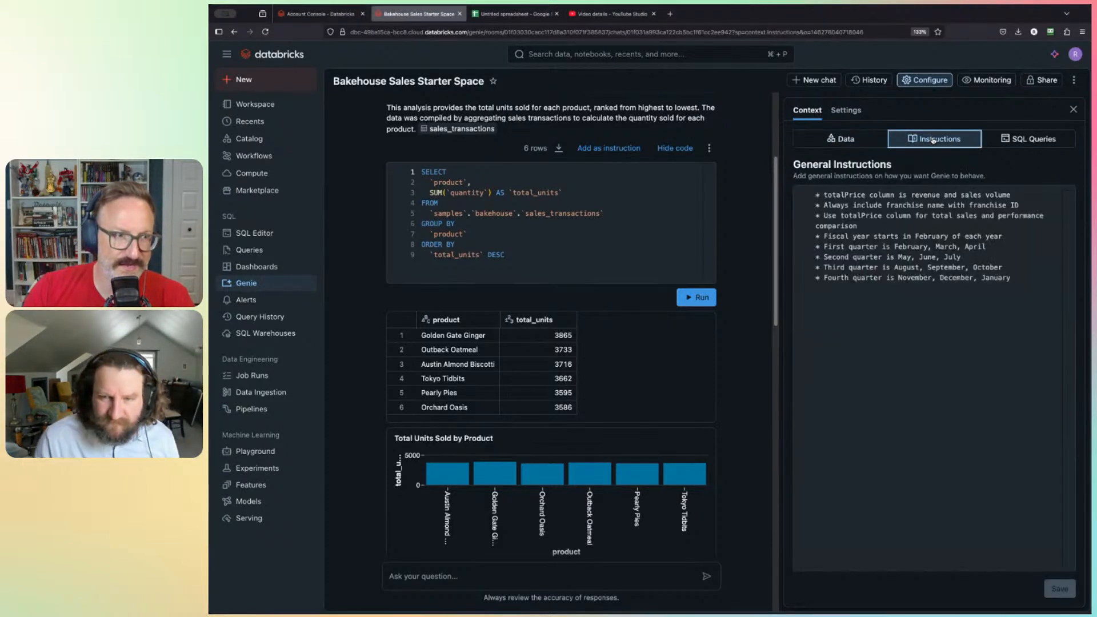
left_click_drag(784, 168, 674, 168)
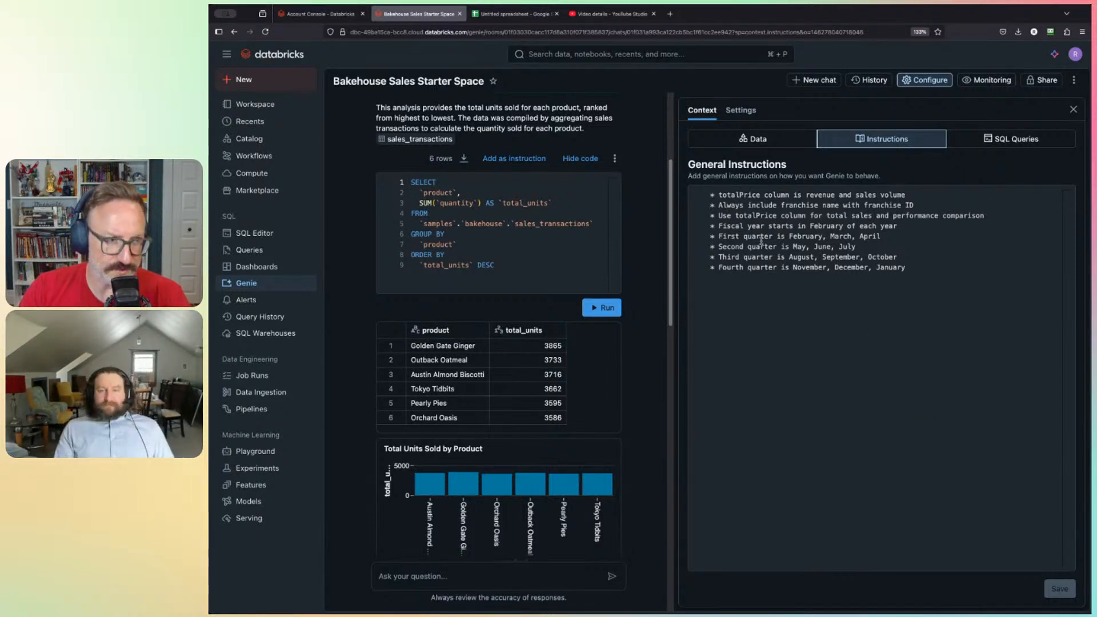
left_click_drag(788, 236, 889, 237)
left_click(897, 247)
left_click(895, 226)
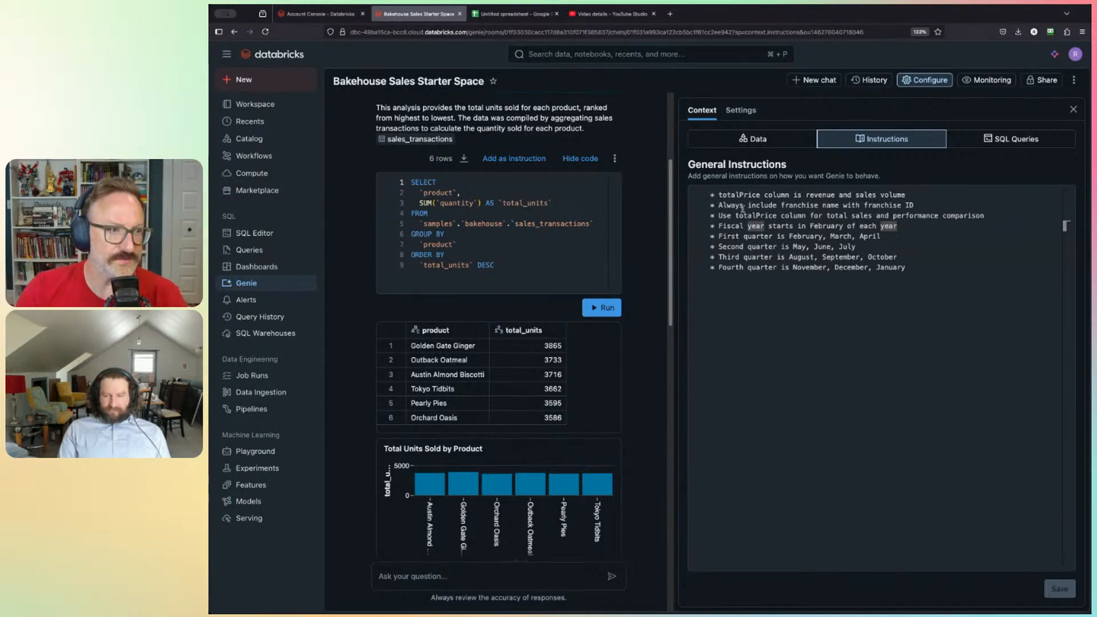
double_click(722, 205)
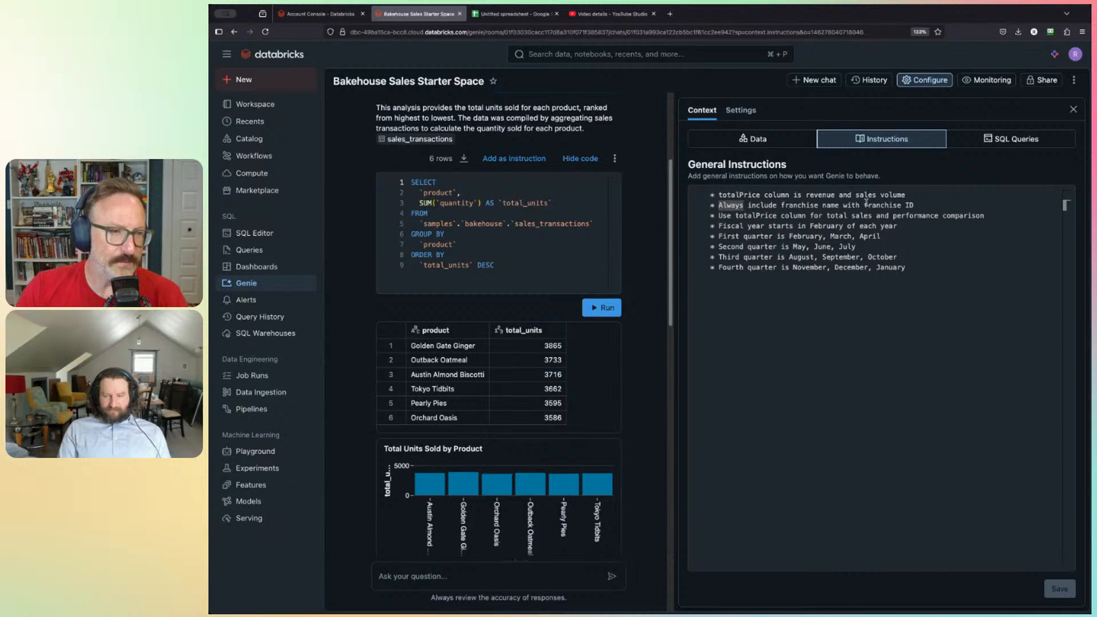
left_click_drag(863, 204, 914, 205)
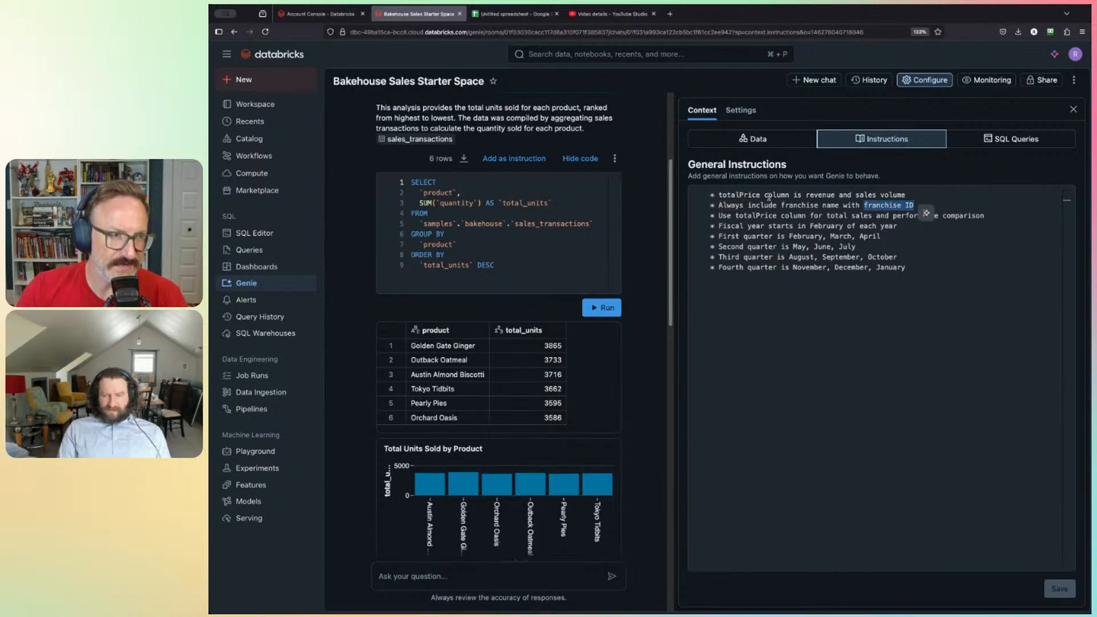
left_click_drag(780, 204, 840, 204)
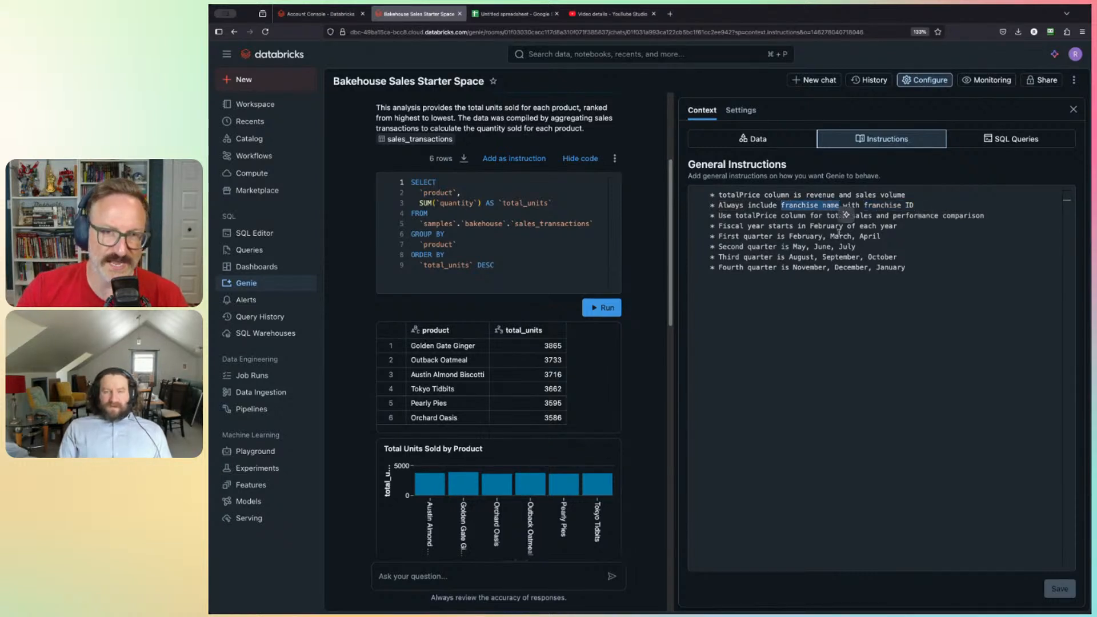
double_click(932, 269)
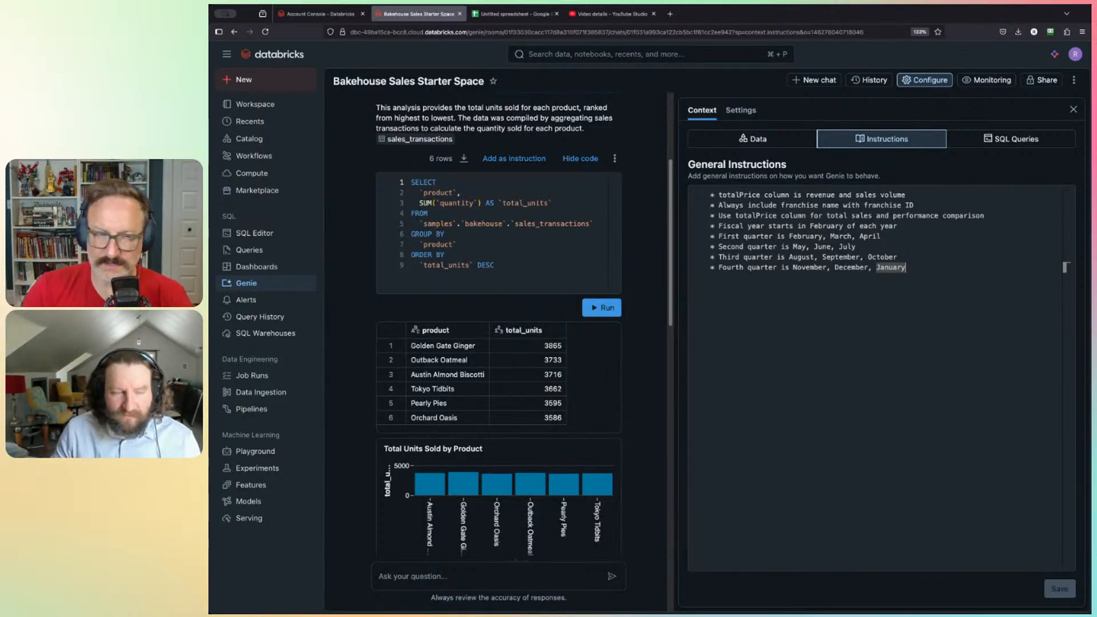
Step: Delete the example SQL query defining whales as franchises that generated more than 1,000 in weekly sales
left_click(990, 144)
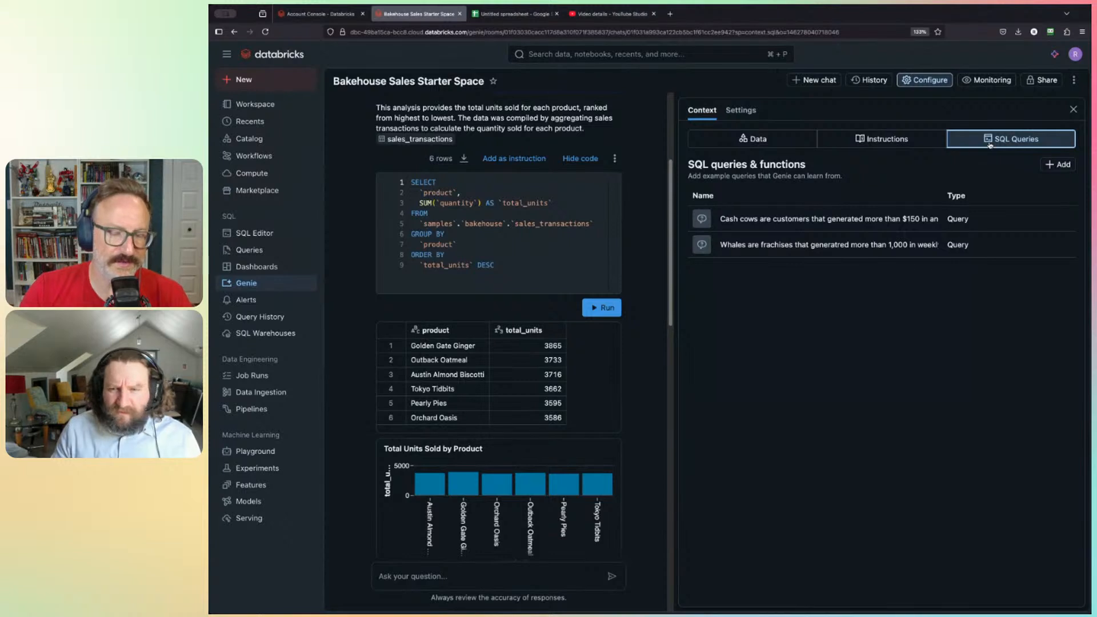
mouse_move(848, 243)
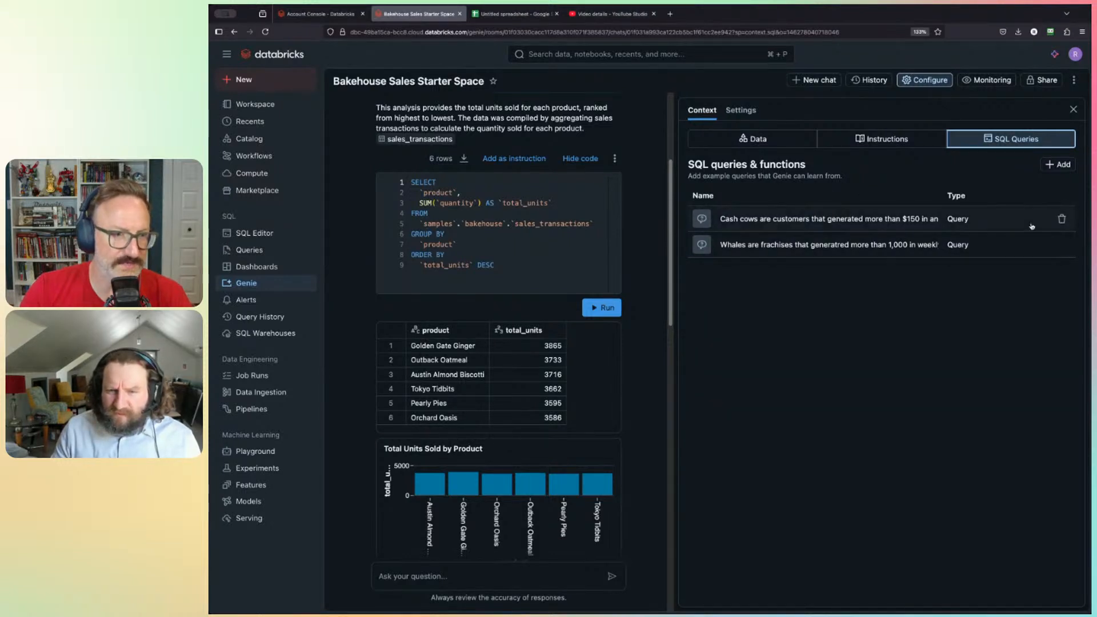
left_click(1063, 248)
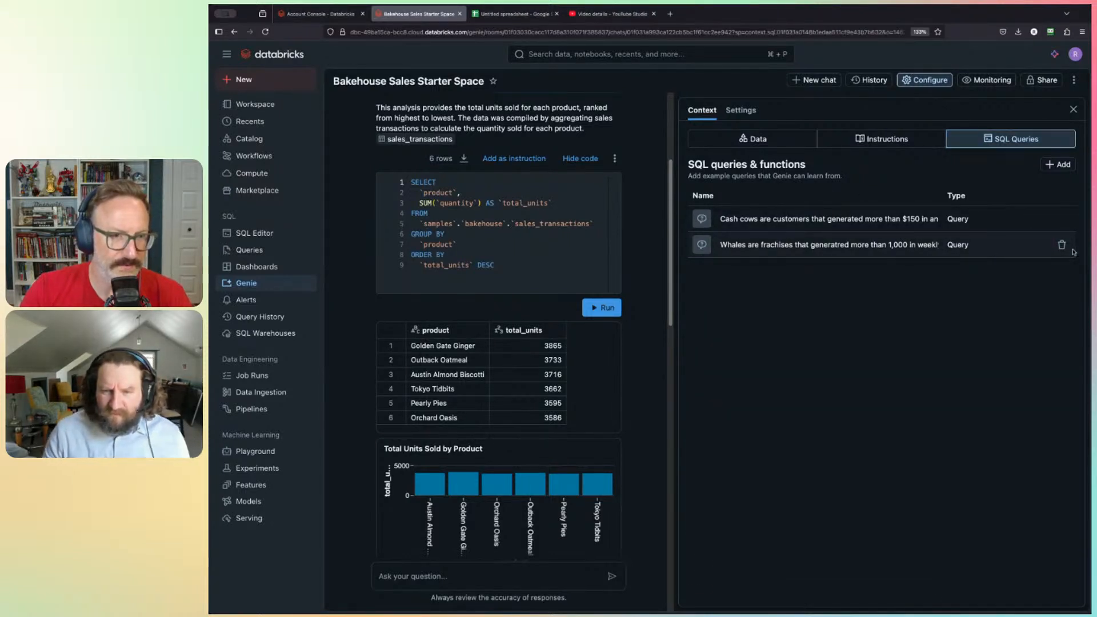
left_click(964, 590)
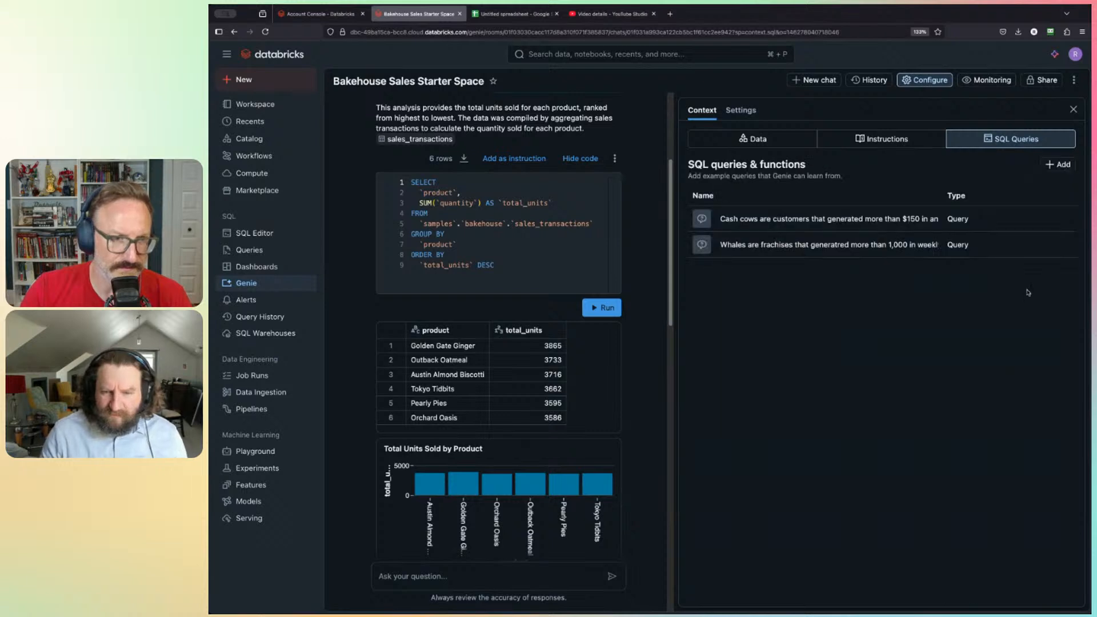
left_click(1061, 244)
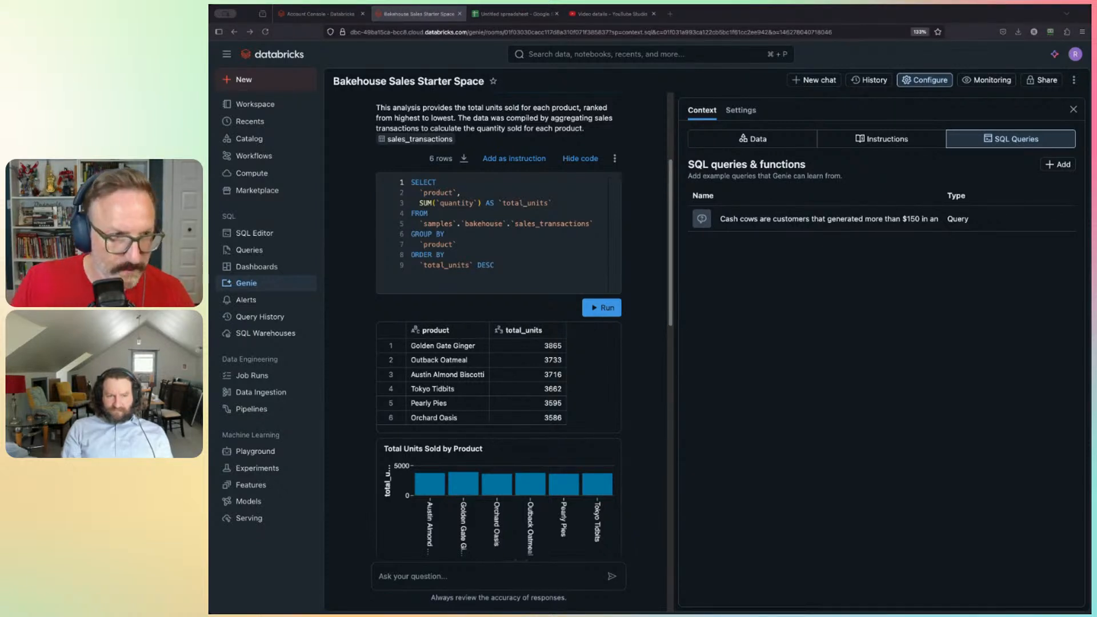
Step: Add an example query whose SQL sums totalPrice by franchiseID and week from sales_transactions and selects distinct franchises with weekly_total > 1000
left_click(1058, 165)
left_click(1012, 187)
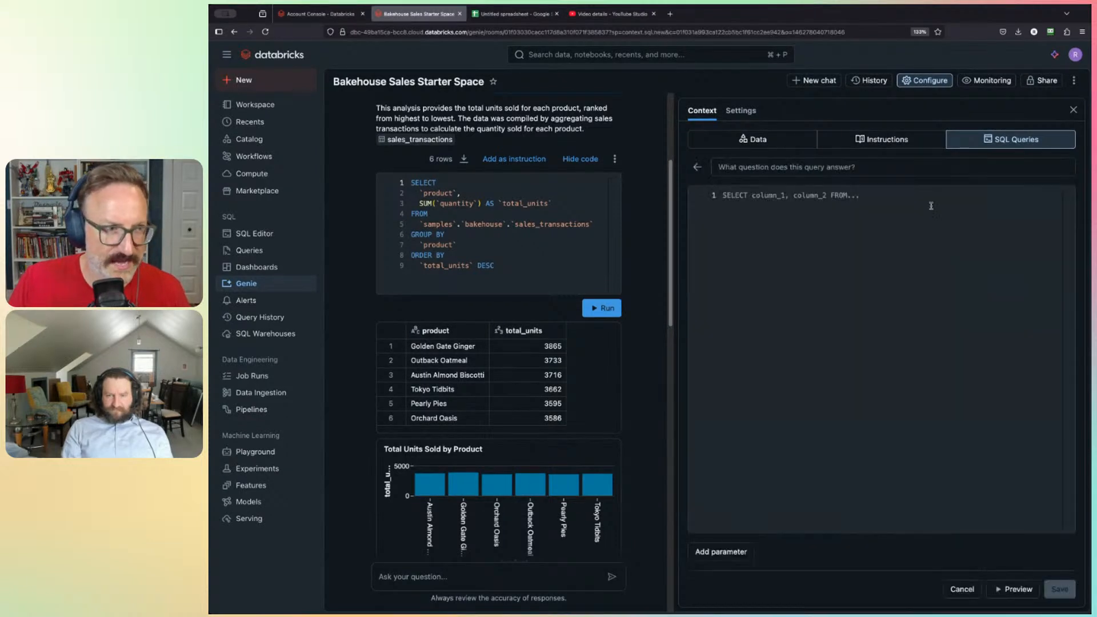
type("WITH weekly_sales AS (   SELECT     `franchiseID`,     DATE_TRUNC('week', `dateTime`) AS `week`,     SUM(`totalPrice`) AS `weekly_total`   FROM     `samples`.`bakehouse`.`sales_transactions`   WHERE     `franchiseID` IS NOT NULL   GROUP BY     `franchiseID`,     DATE_TRUNC('week', `dateTime`) ) SELECT DISTINCT   `franchiseID` FROM   weekly_sales WHERE   `weekly_total` > 1000;")
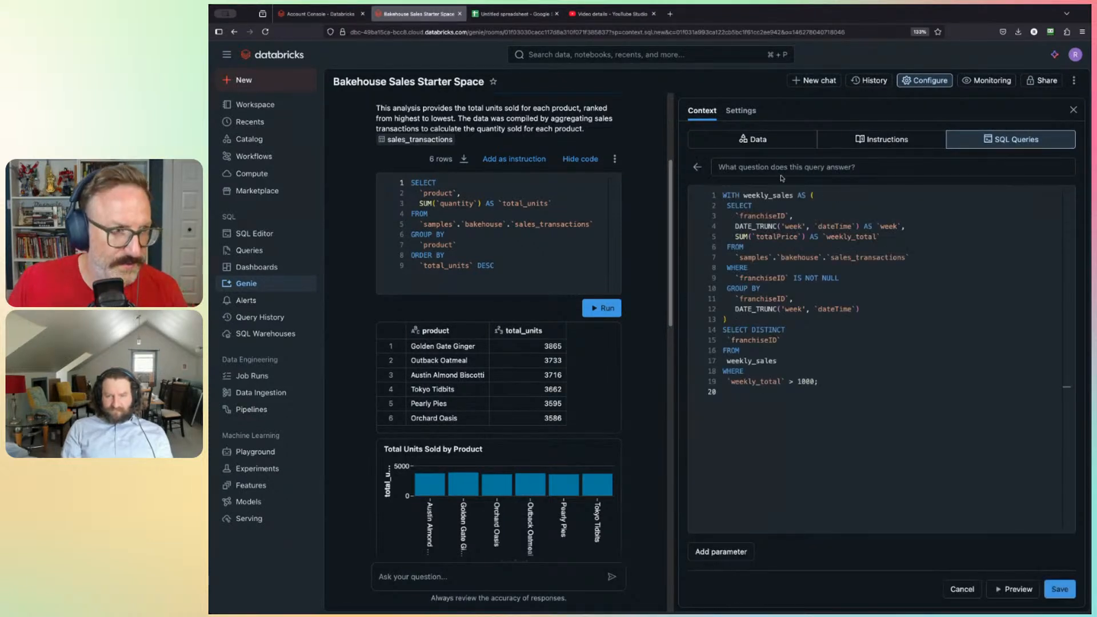
Step: Title the new example query "Whales are franchises that spend more the 1000 weekly total" and save it
left_click(744, 166)
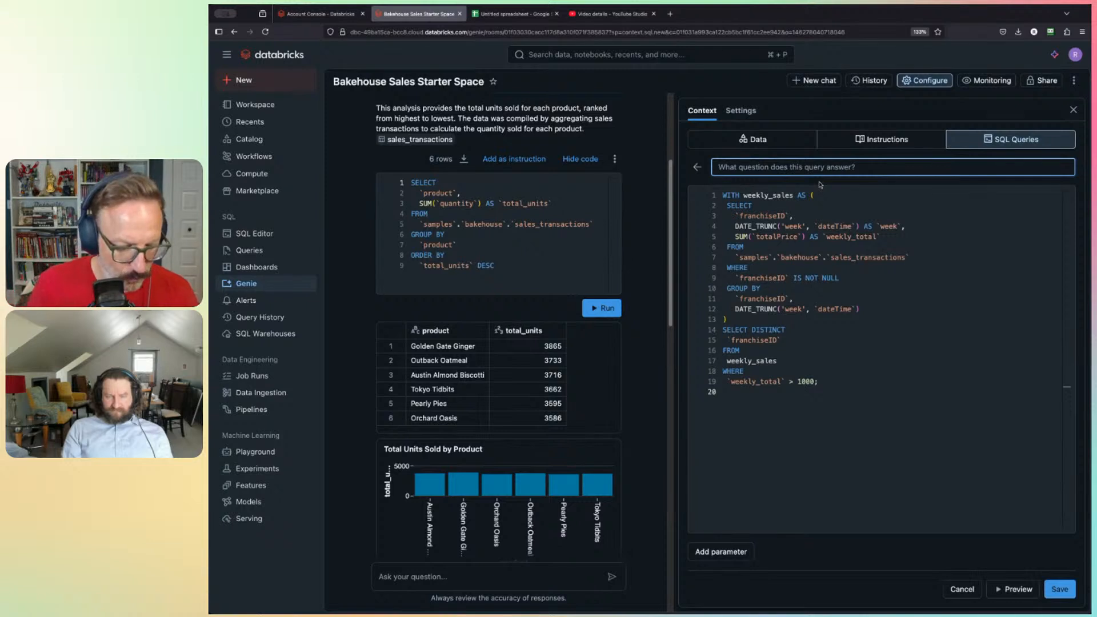
type("Whales are")
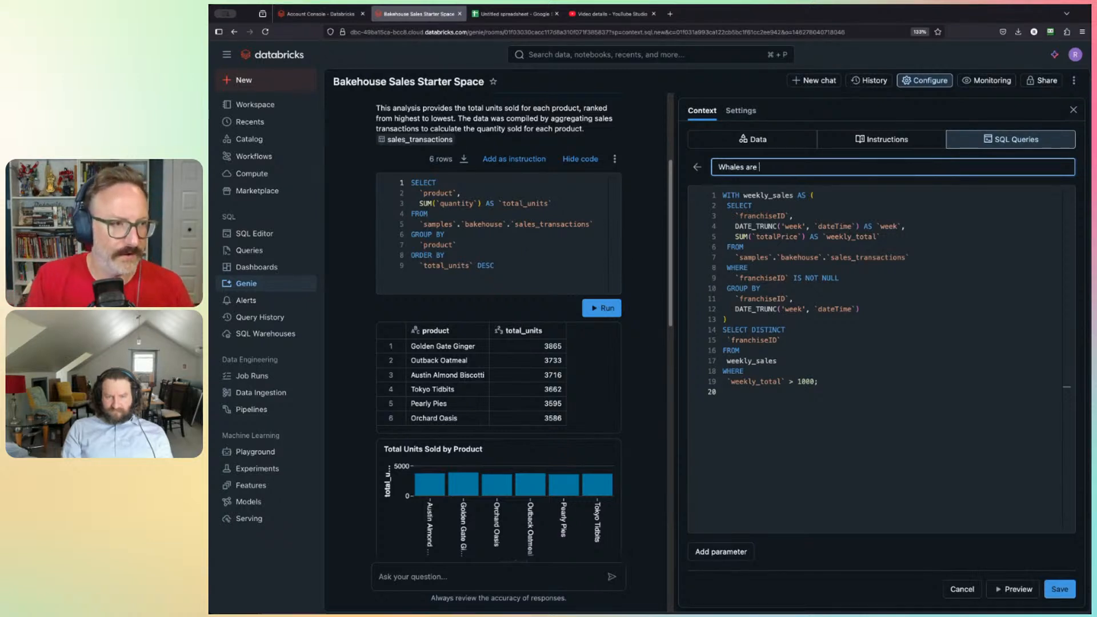
type(" franchis")
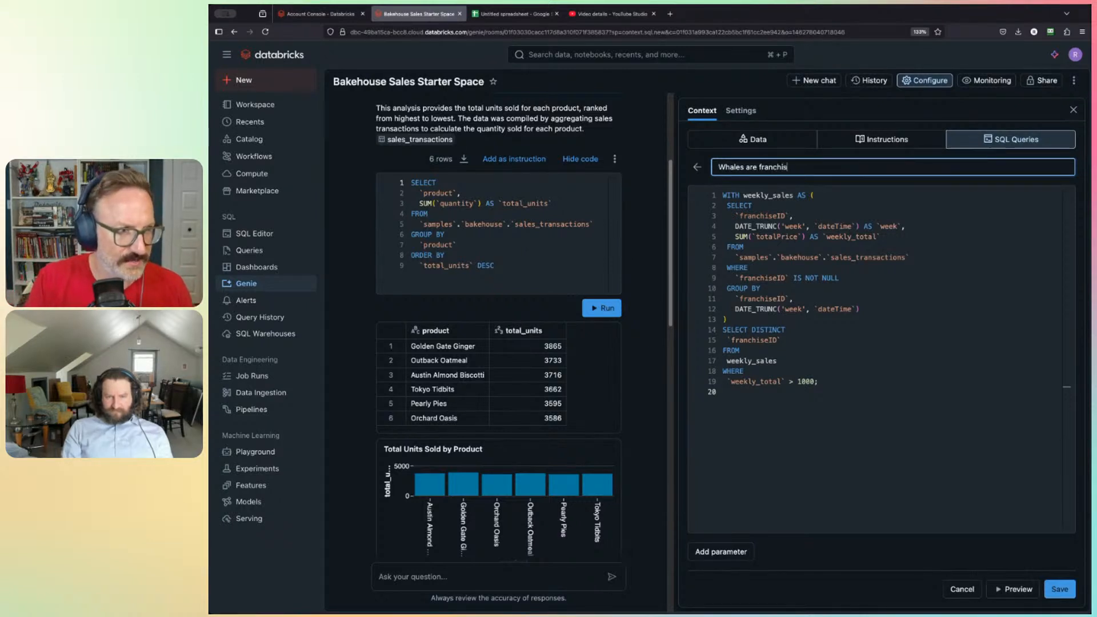
type("es that spend more the 1")
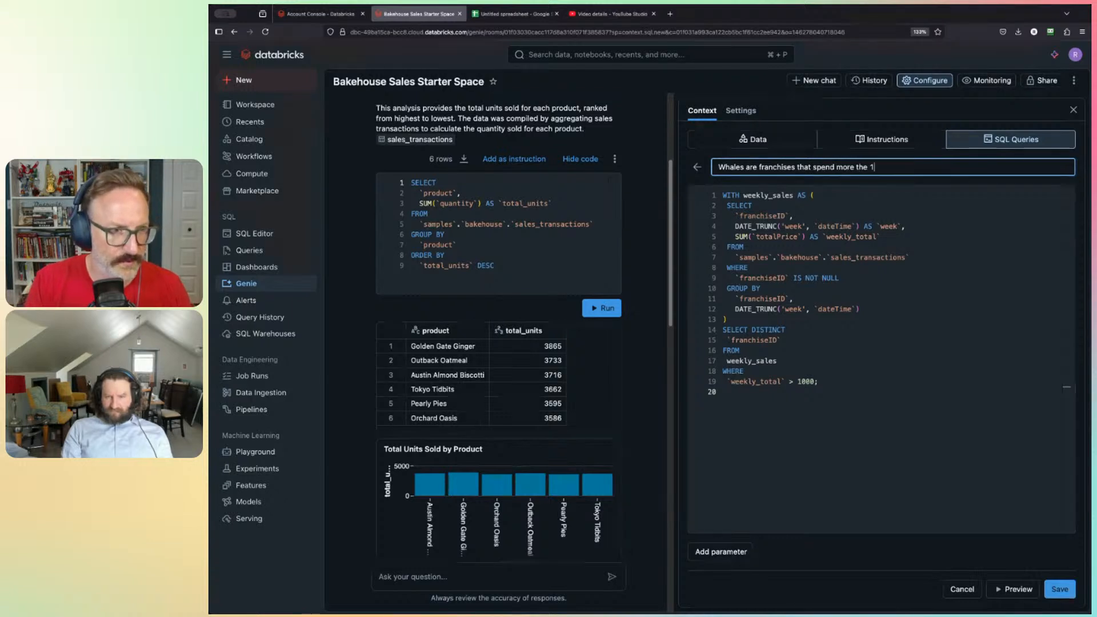
type("000 weekly total")
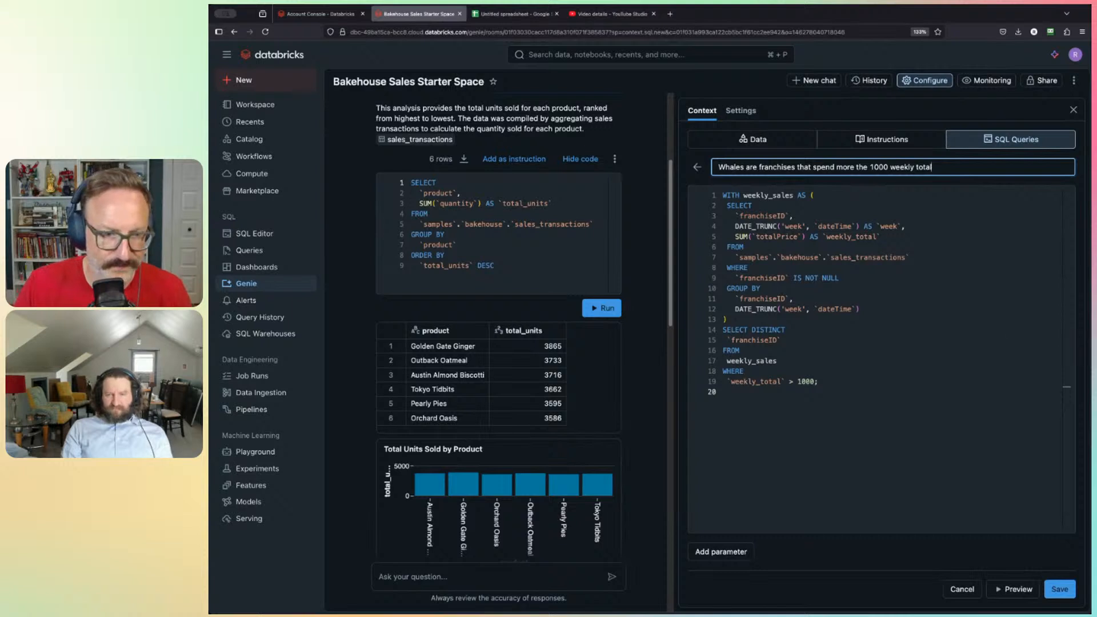
left_click(1059, 589)
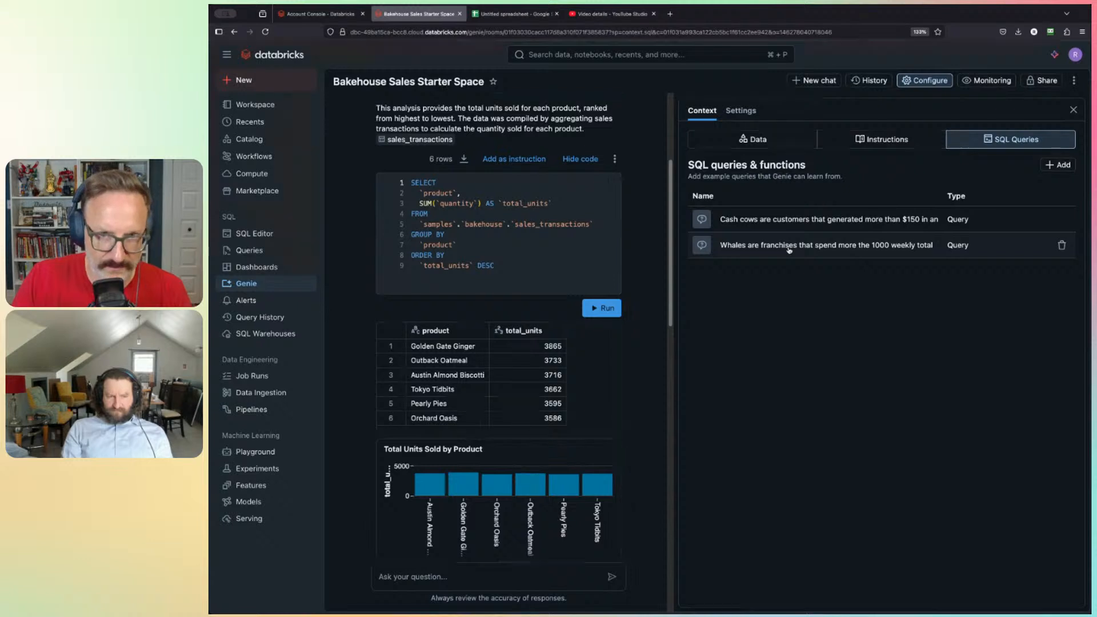
Step: Open the saved whales example query and review its title and SQL definition
left_click(789, 247)
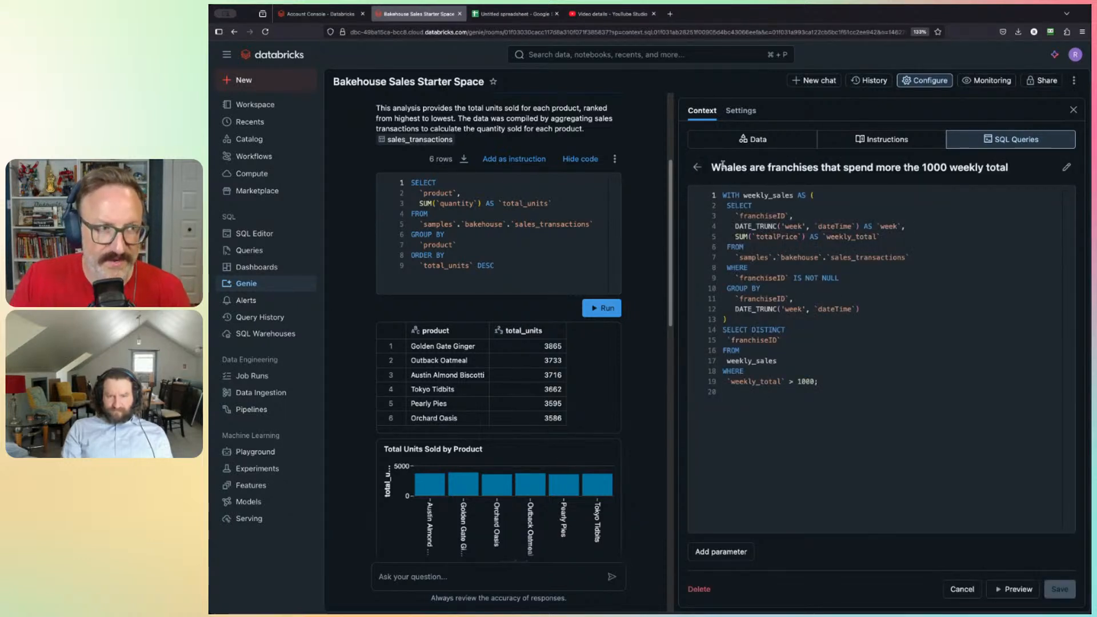
left_click_drag(712, 167, 1012, 177)
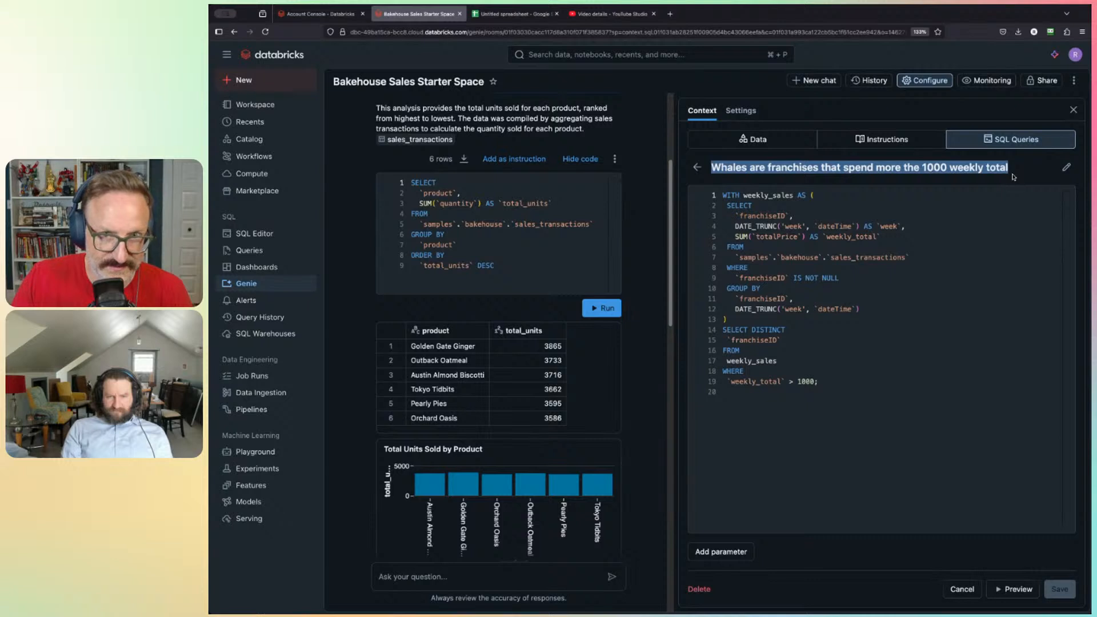
left_click(1014, 177)
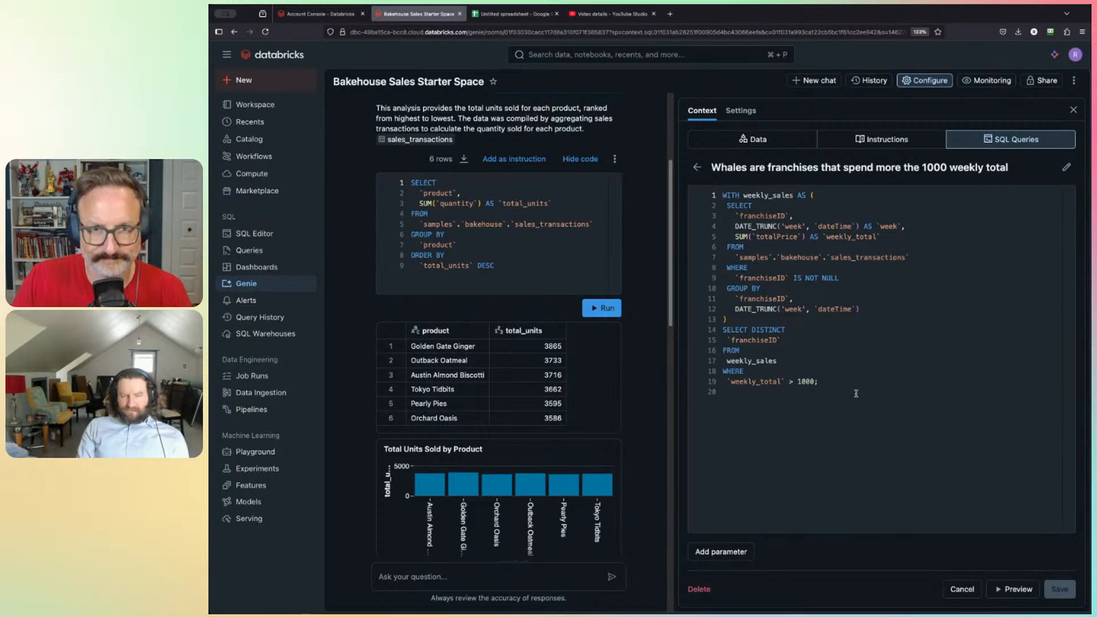
Step: Ask Genie "Show me my whales" in the current conversation
scroll(431, 550, "down", 5)
left_click(420, 579)
type("Show")
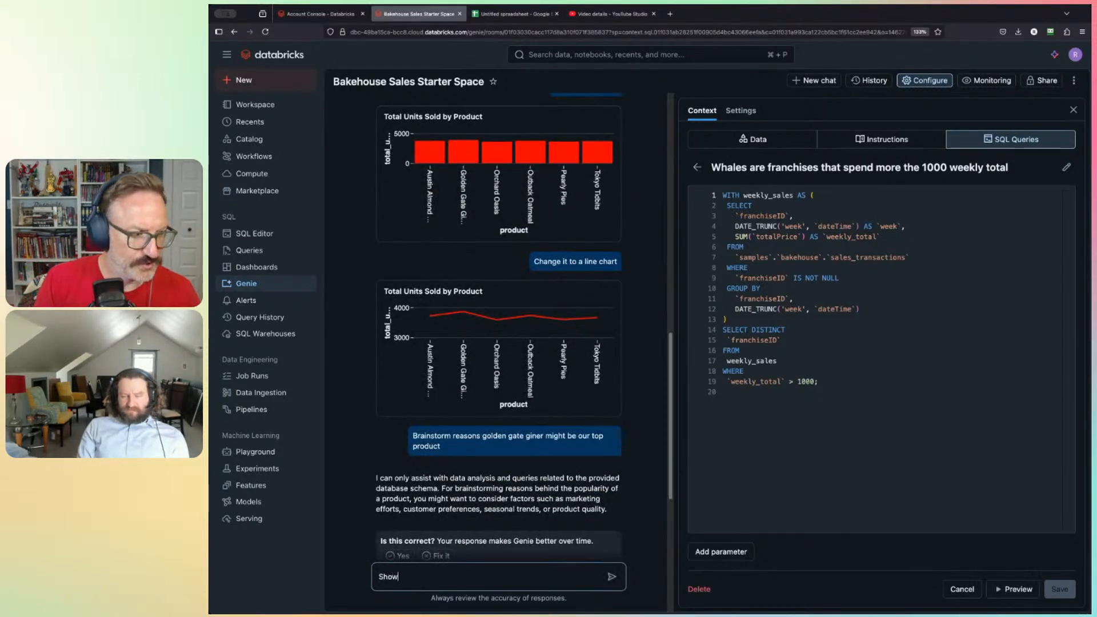
type(" me my whales")
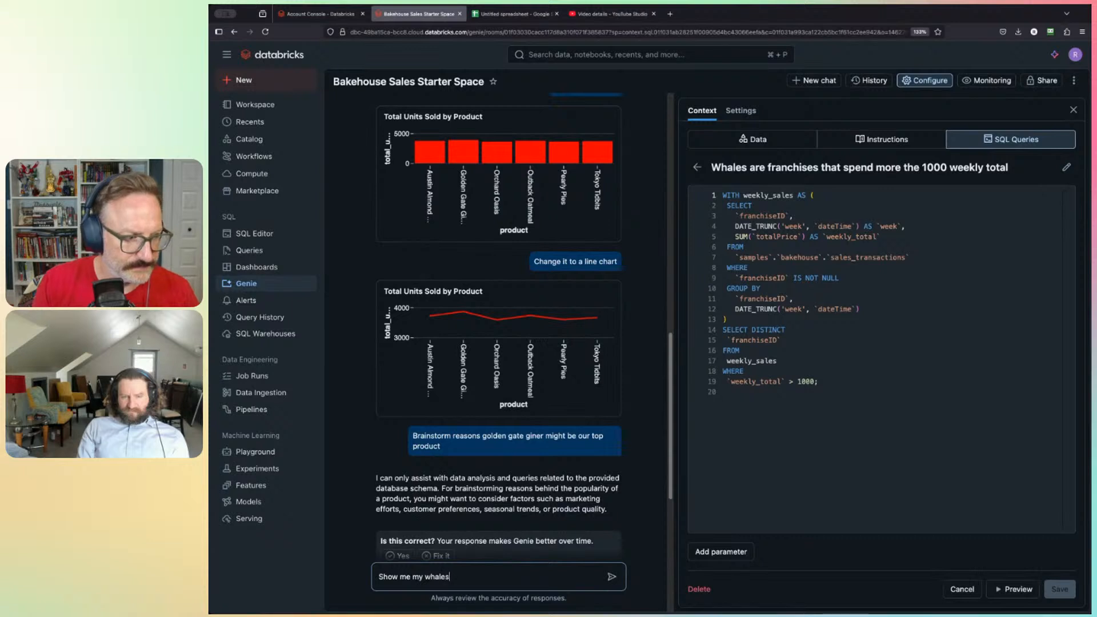
key("Return")
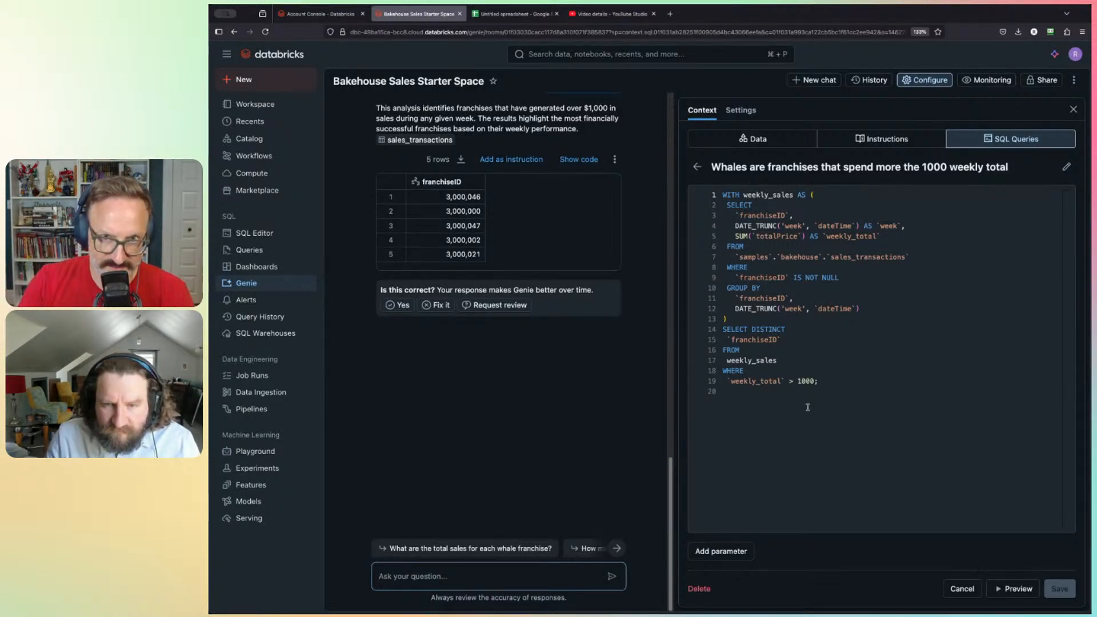
Step: Show the SQL behind Genie's whales answer and compare it with the saved example query
left_click(579, 159)
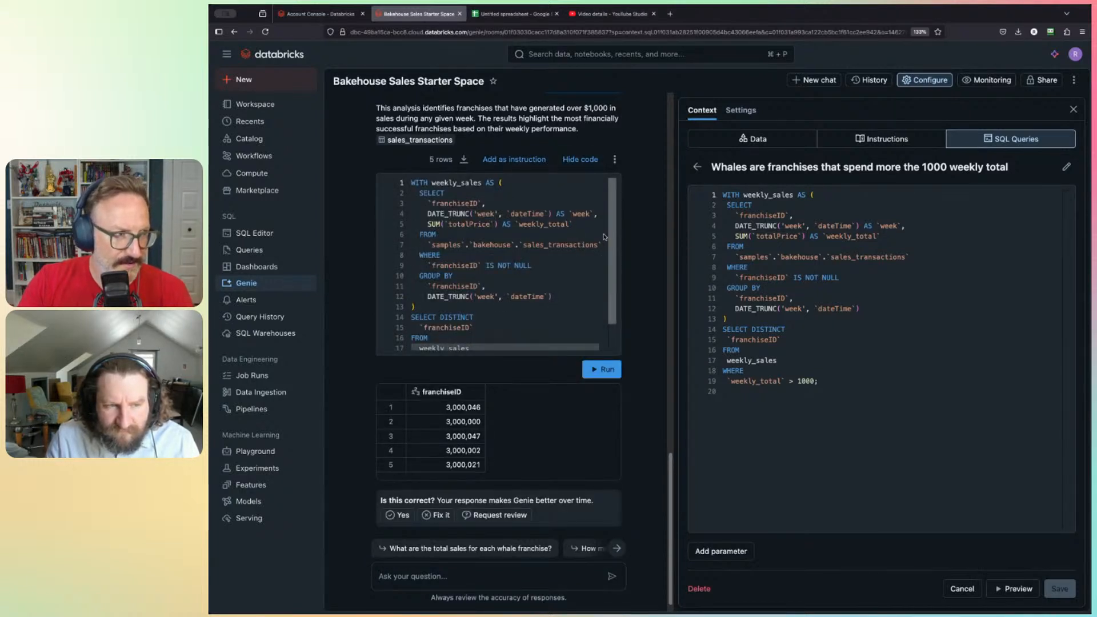
scroll(606, 301, "down", 2)
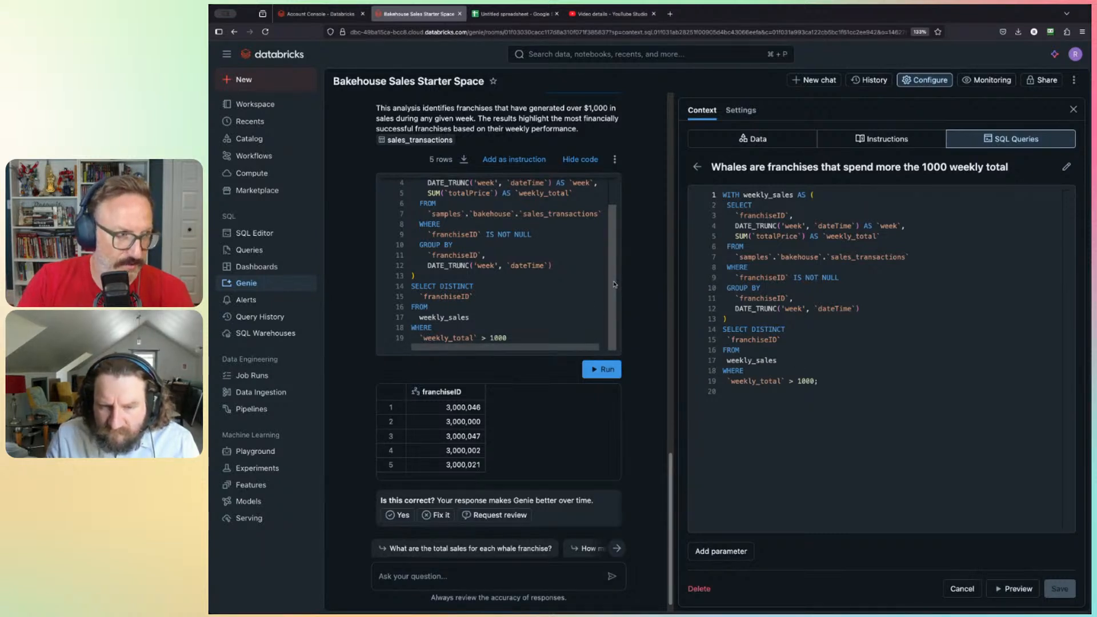
scroll(609, 251, "up", 2)
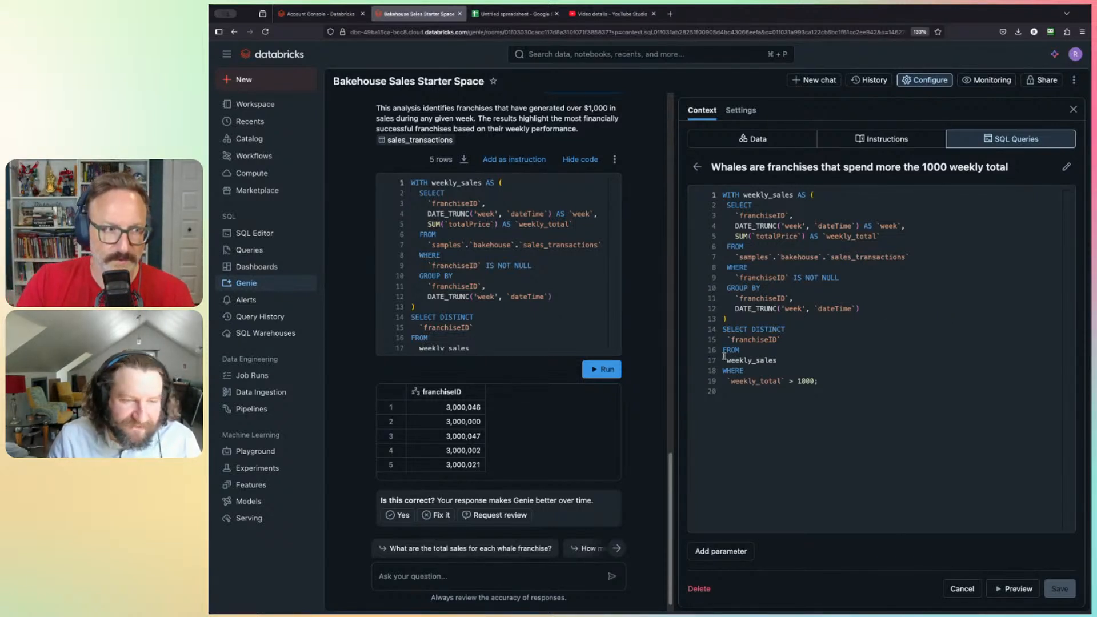
Step: Ask Genie "Show top whale by city" in the current conversation
left_click(444, 575)
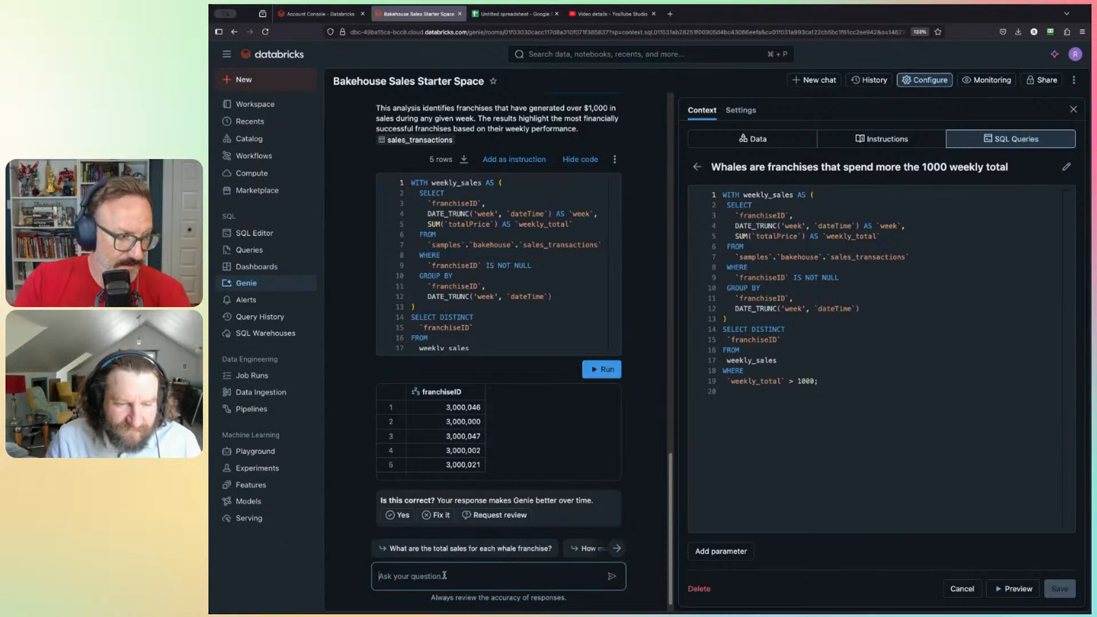
type("Show top w")
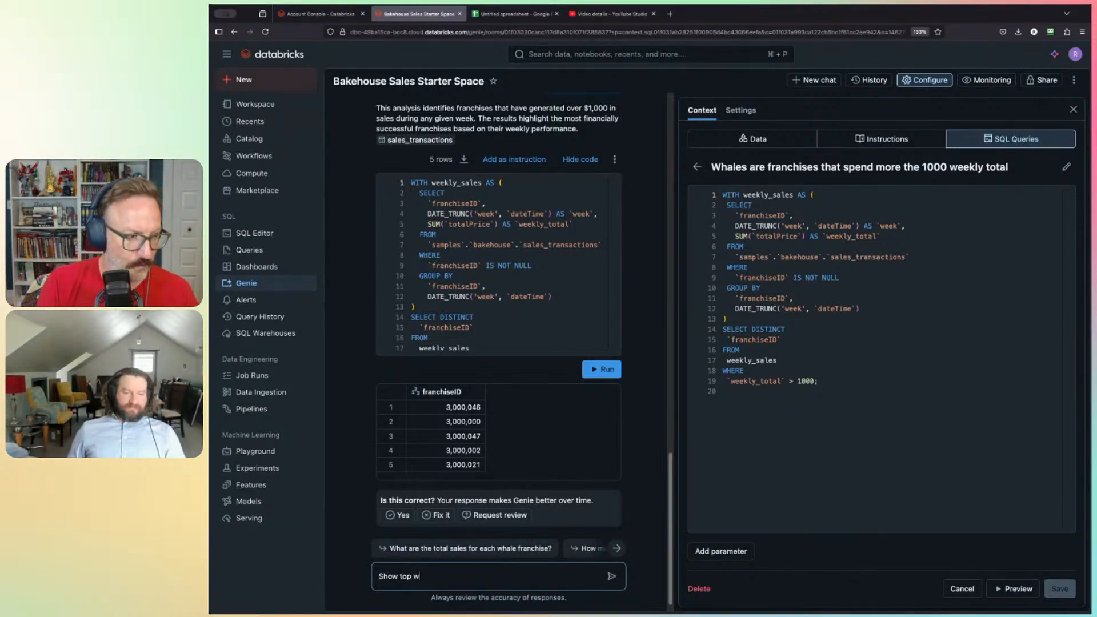
type("hate by city")
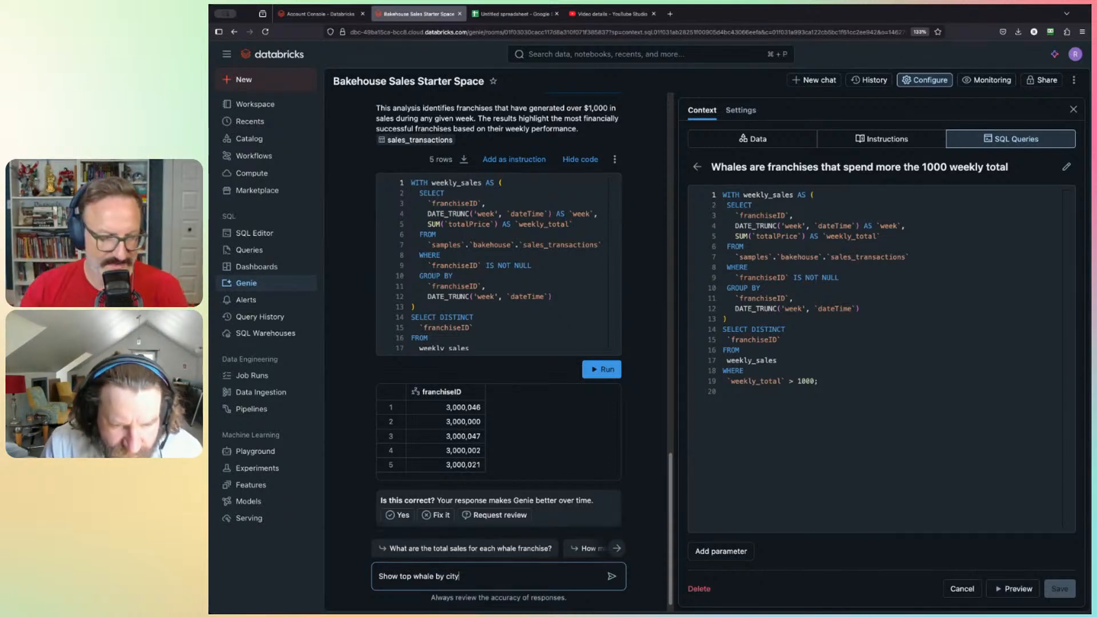
left_click(611, 576)
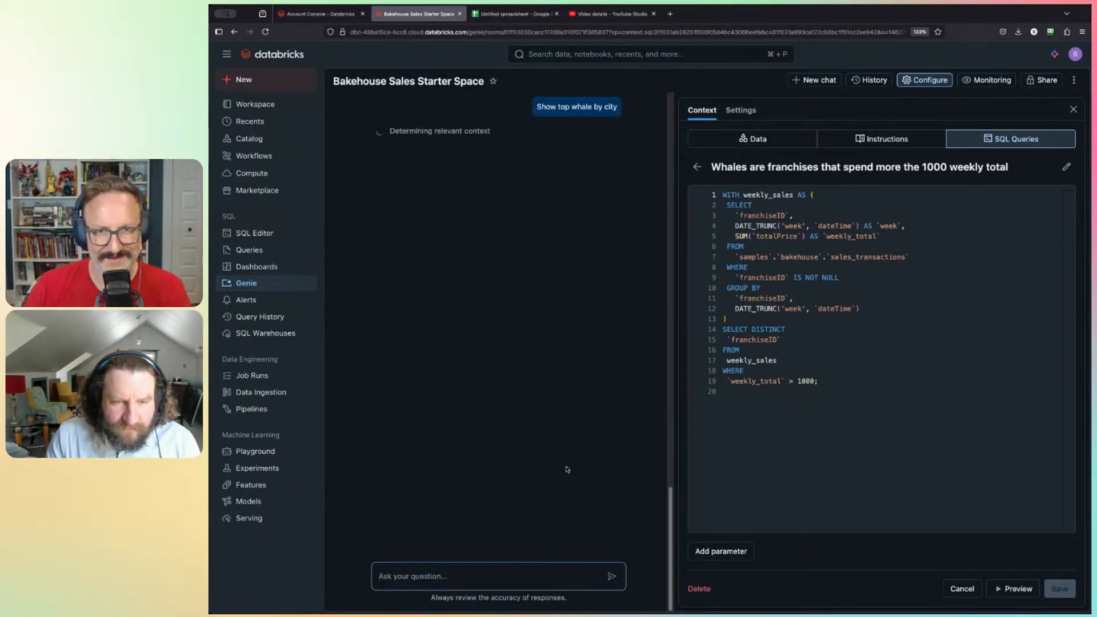
Step: Review the franchises, cities and weekly_total values in the top whale by city results, and open the space's general instructions
scroll(497, 360, "up", 3)
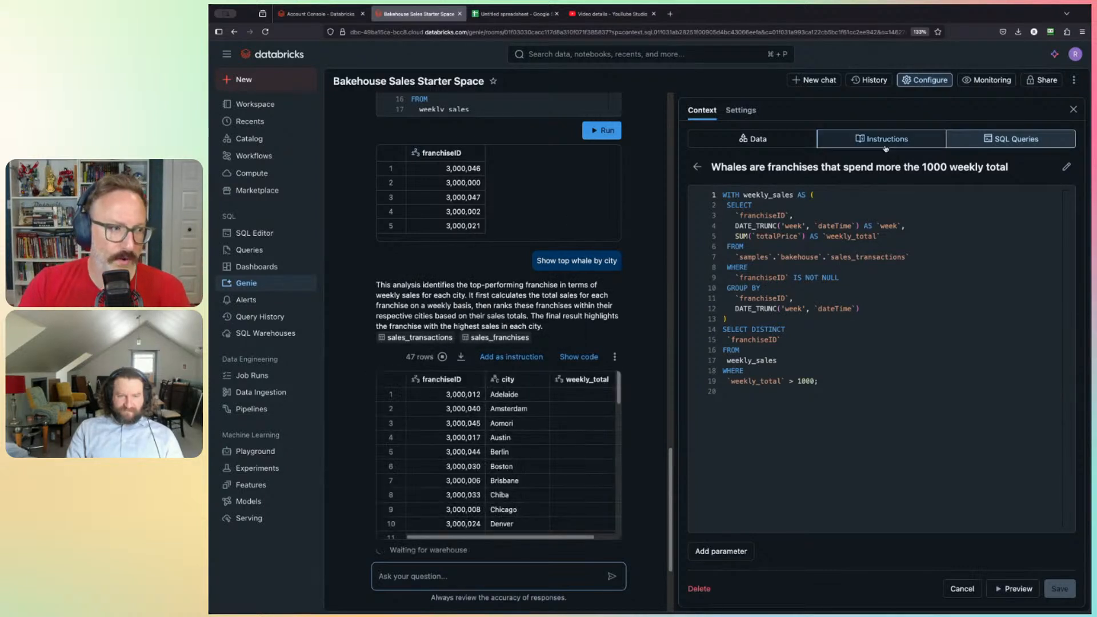
scroll(503, 455, "down", 8)
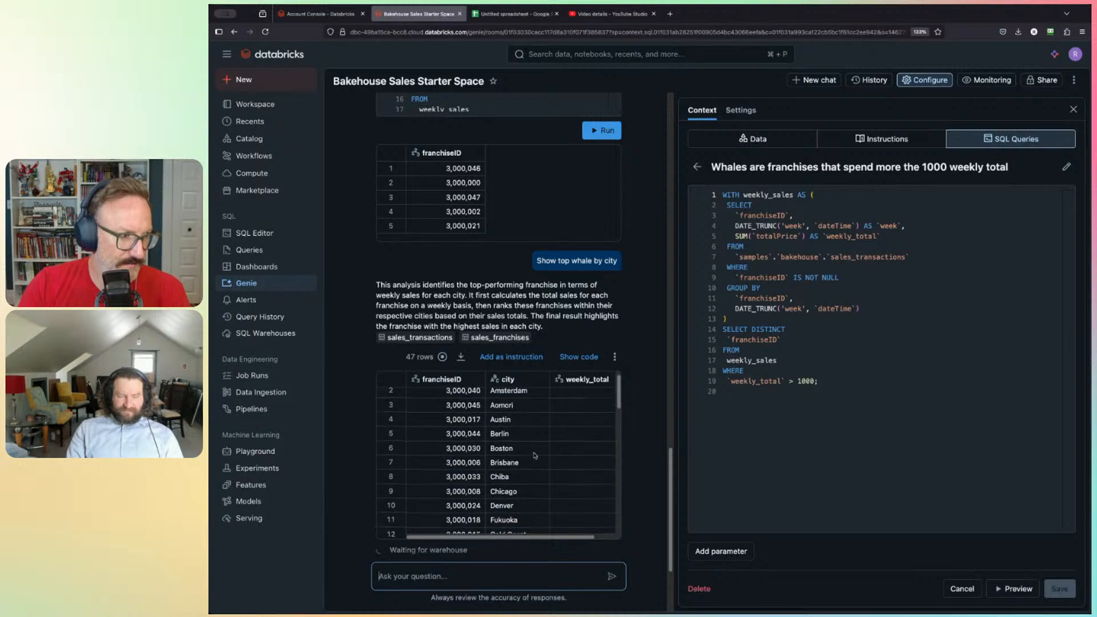
scroll(477, 435, "down", 8)
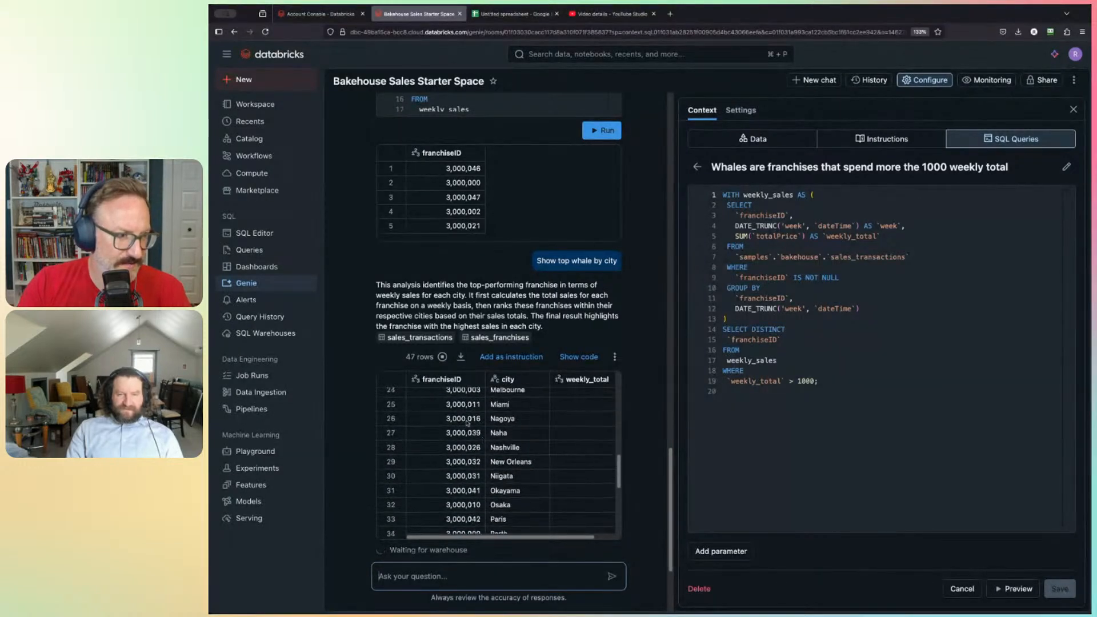
scroll(451, 442, "up", 2)
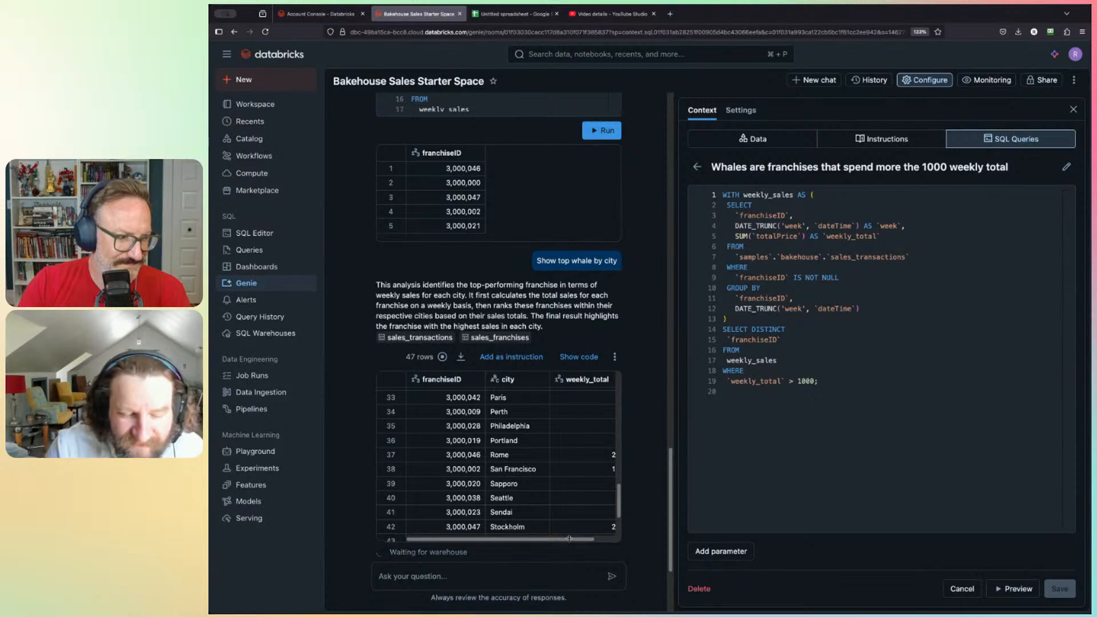
left_click(882, 139)
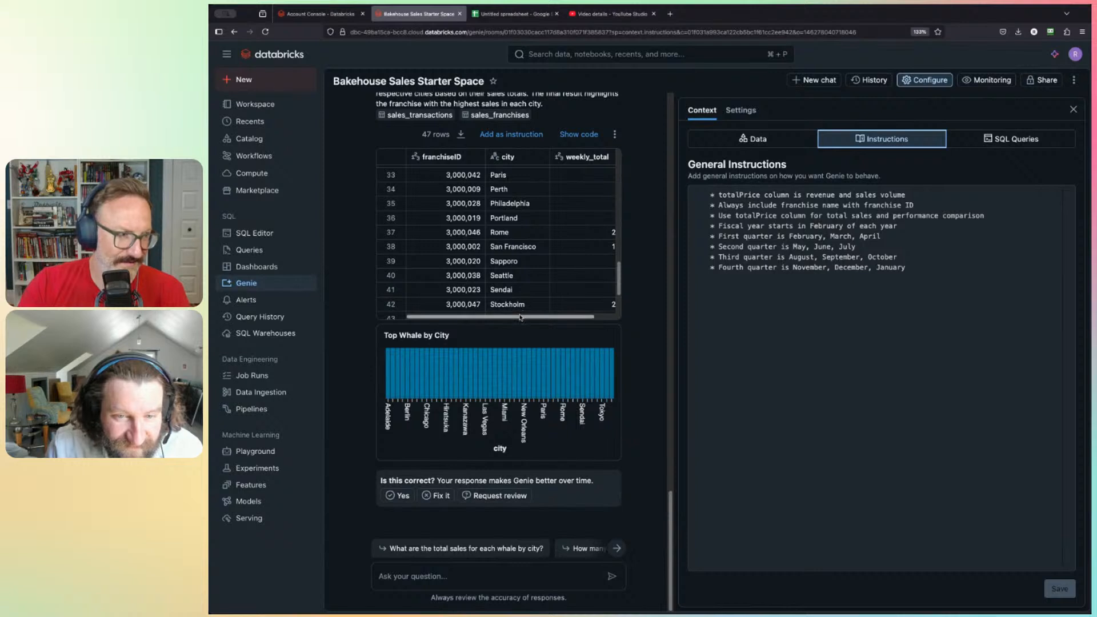
left_click_drag(524, 316, 574, 321)
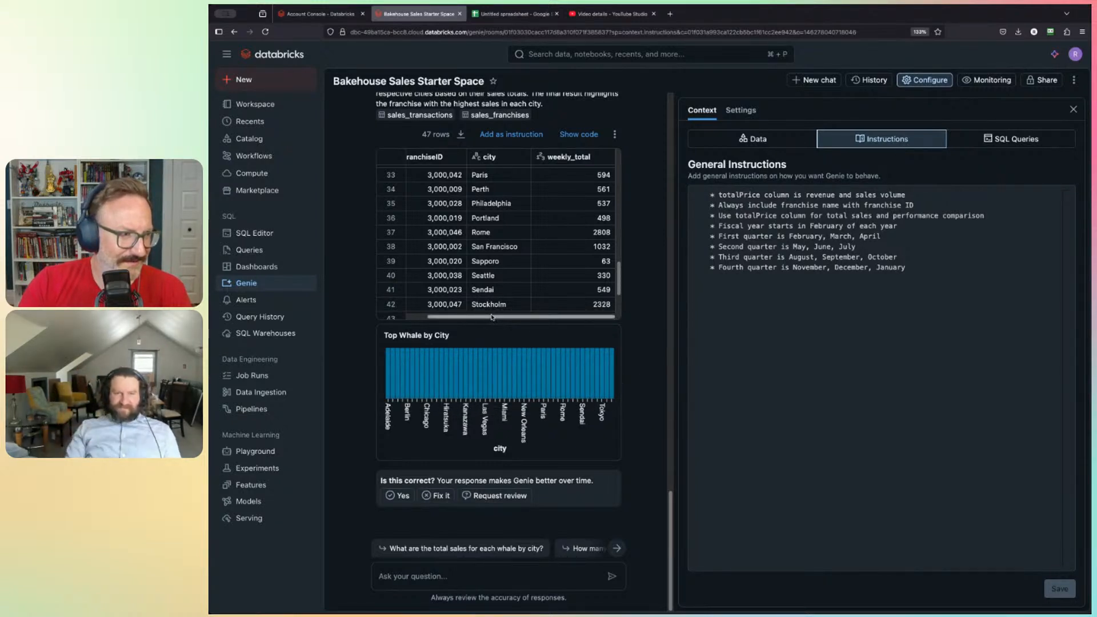
scroll(490, 316, "left", 2)
Step: Check the axis settings of the Top Whale by City chart, close them and look over the result rows again
left_click(606, 340)
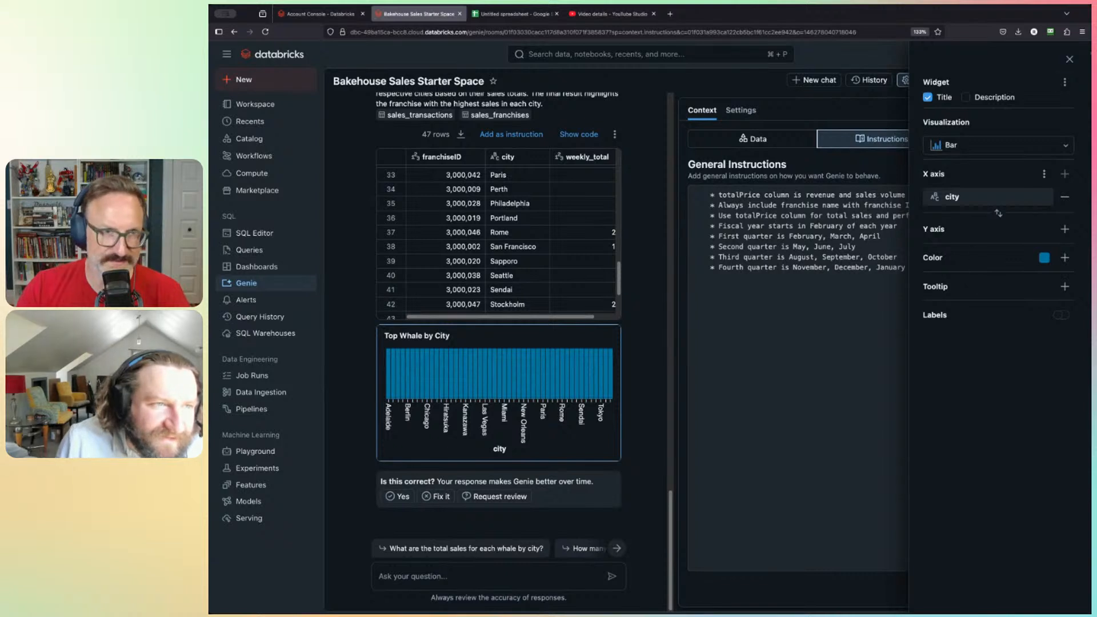
left_click(1069, 59)
scroll(519, 293, "up", 1)
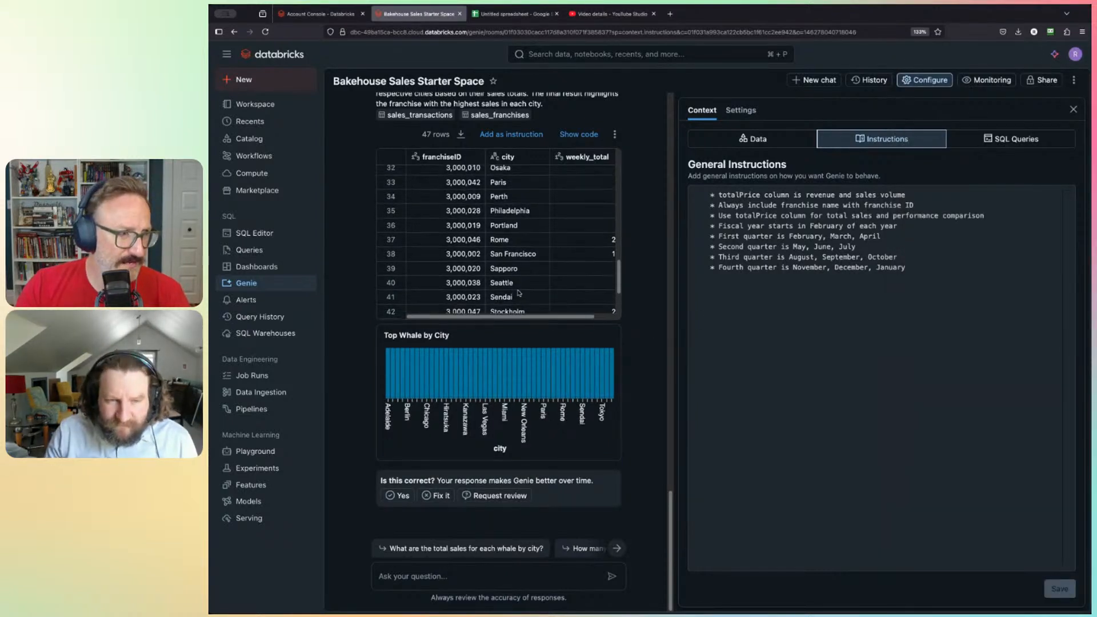
scroll(518, 293, "up", 2)
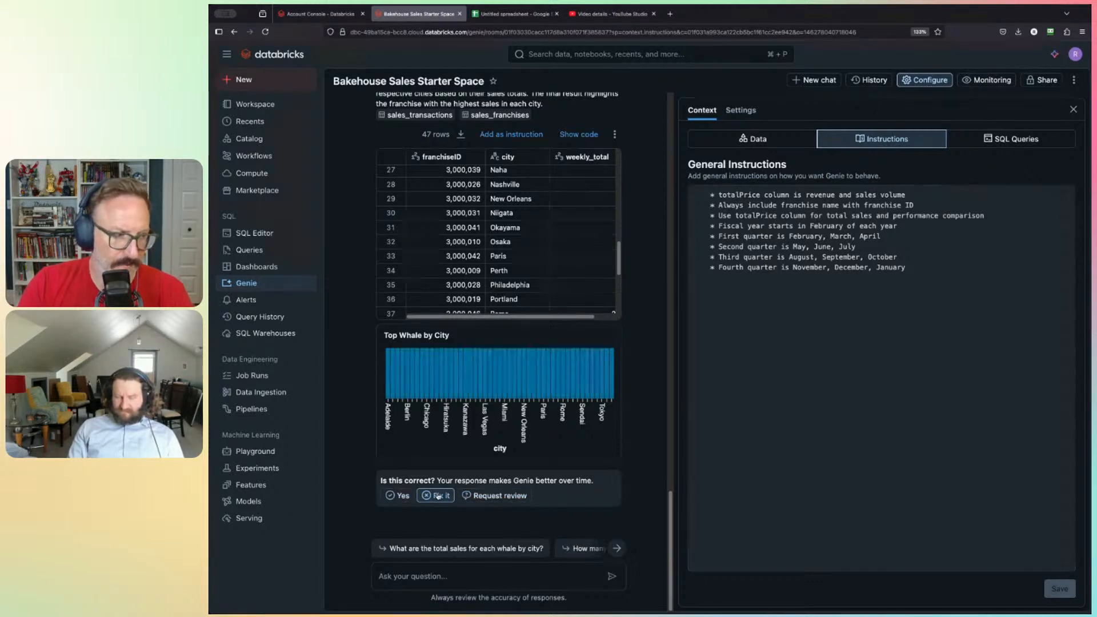
Step: Send the top whale by city answer for review with the comment "This dernt feel right boss" and look over the resulting request
left_click(483, 496)
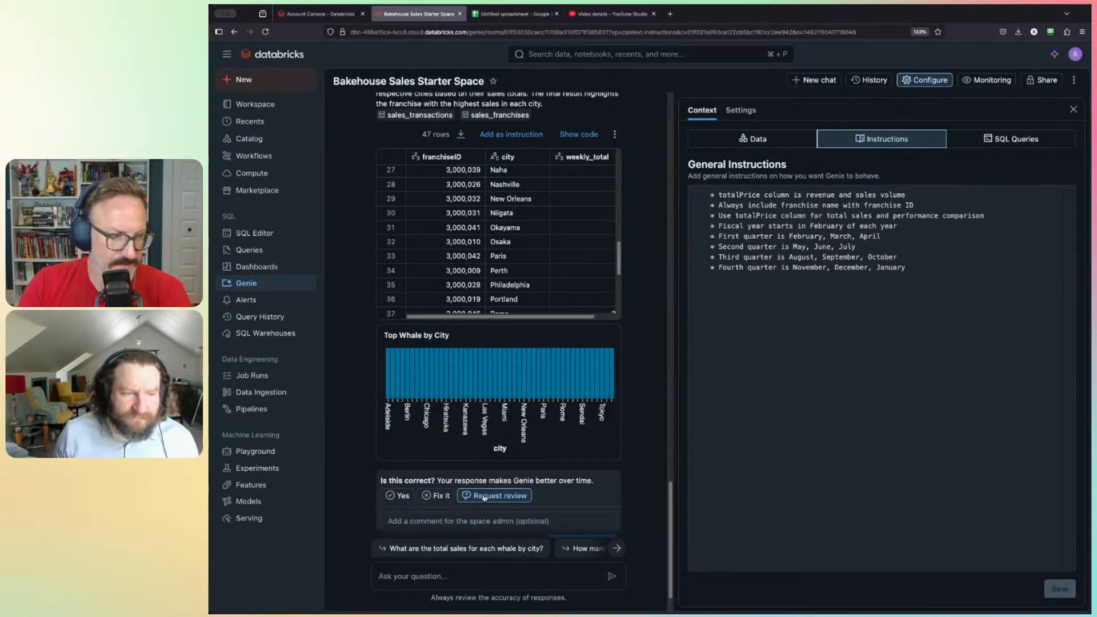
left_click(585, 514)
type("hi")
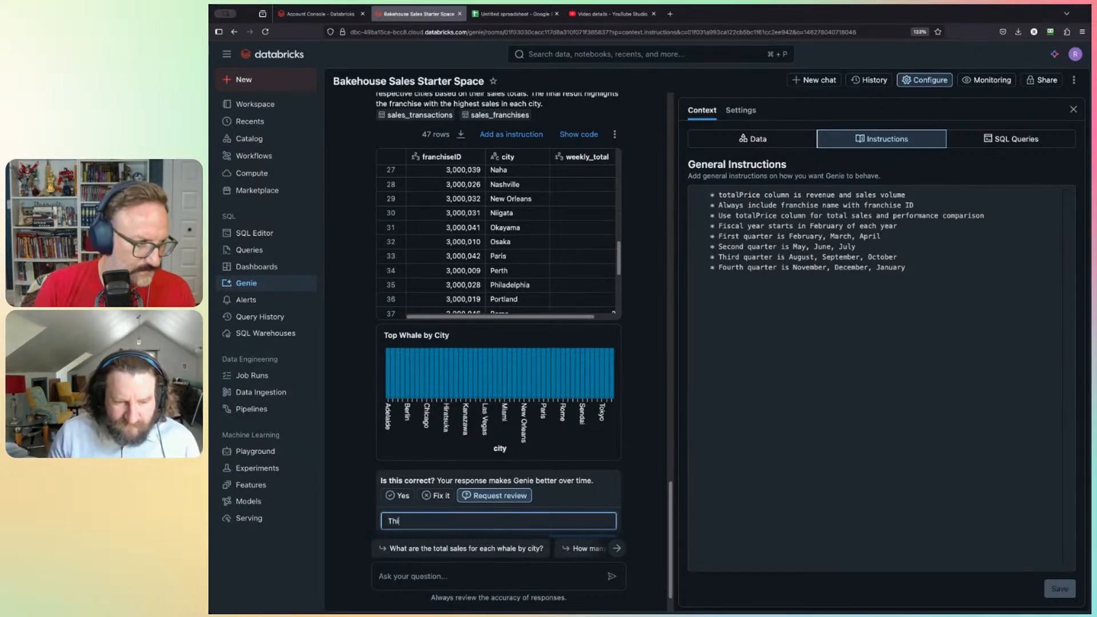
type("s dernt feel right boss")
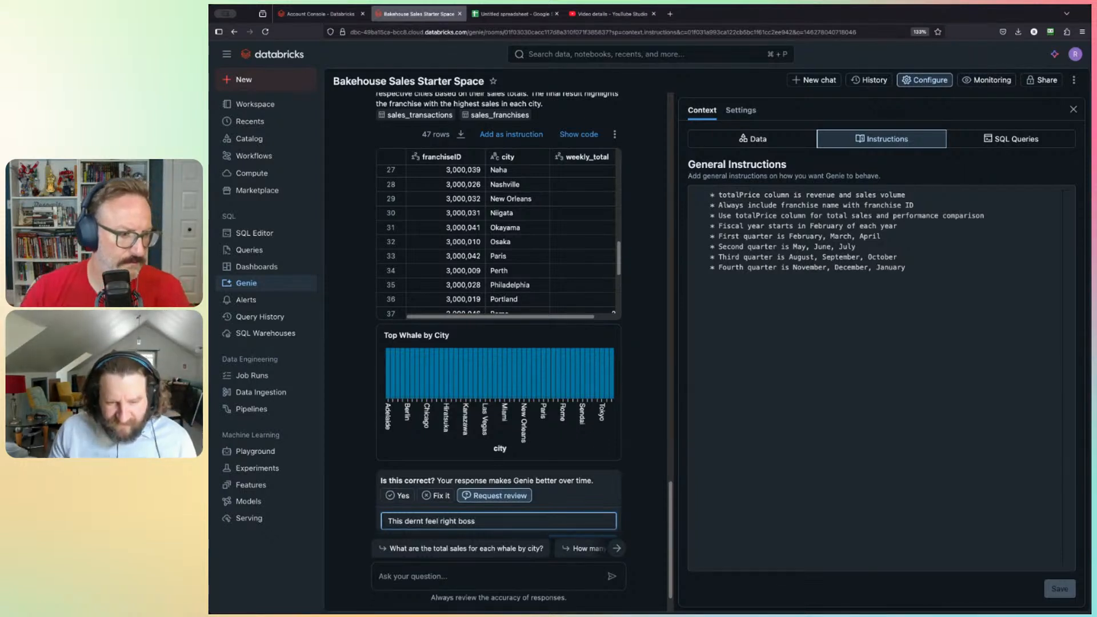
left_click(616, 548)
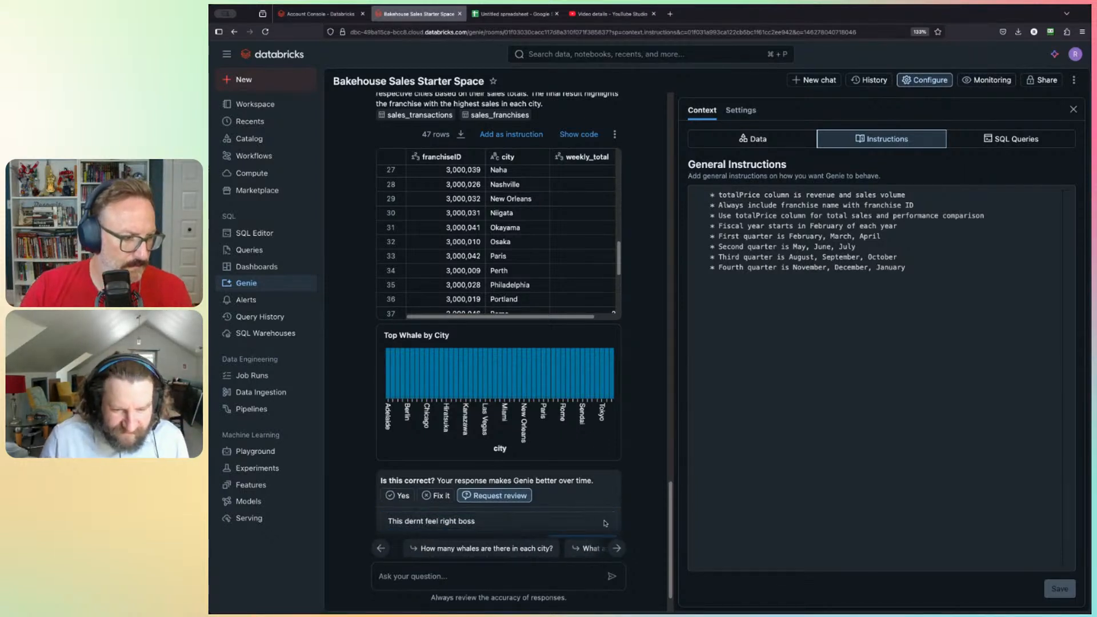
scroll(517, 506, "down", 1)
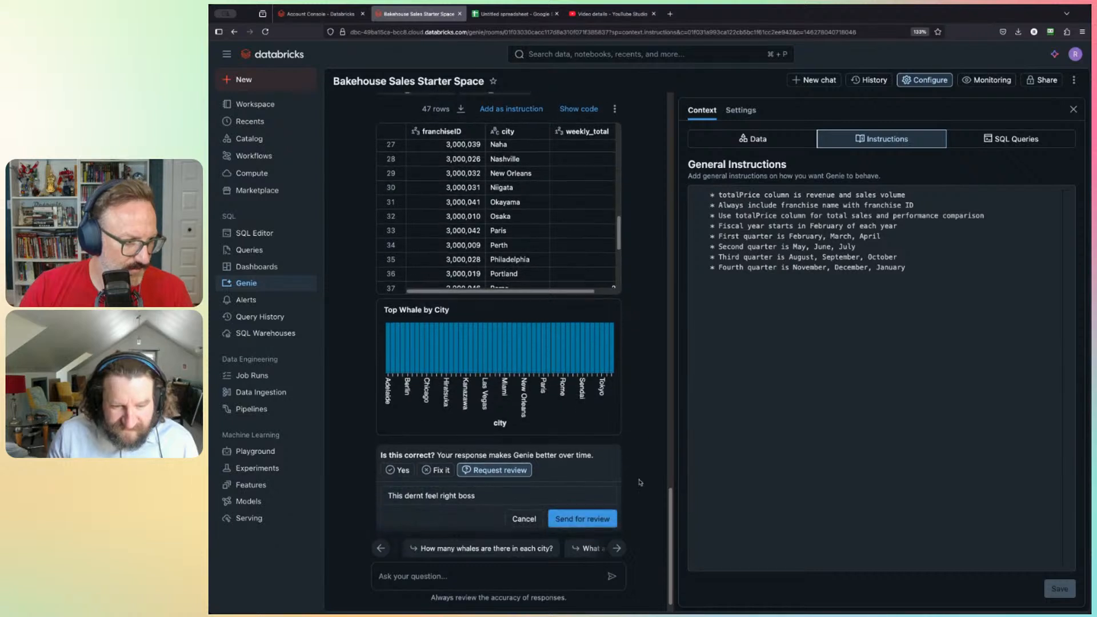
left_click(583, 517)
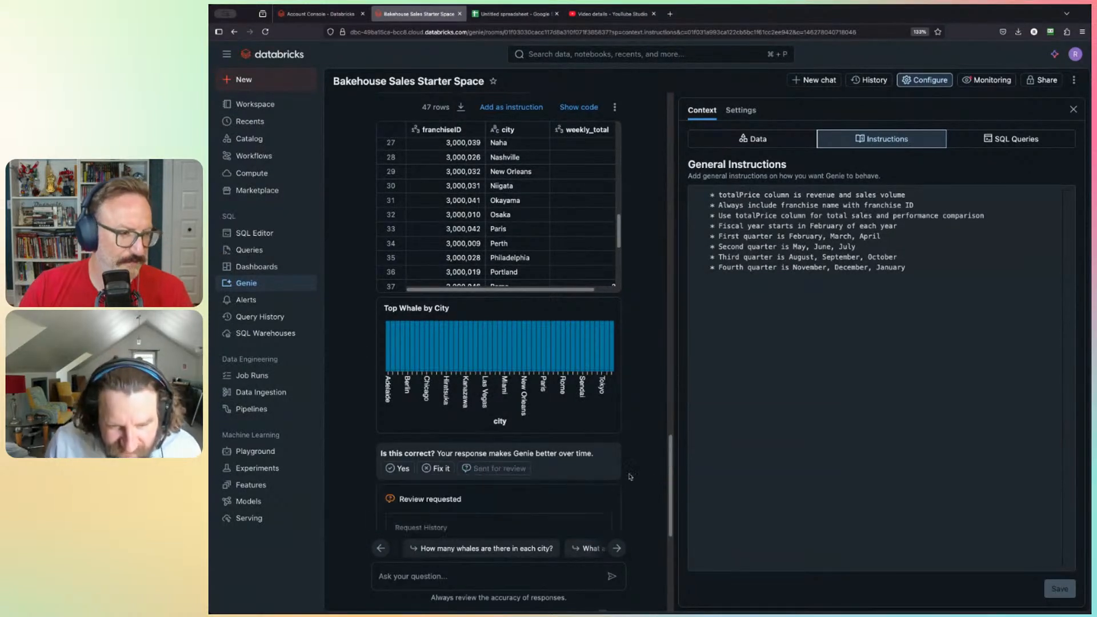
scroll(548, 470, "down", 1)
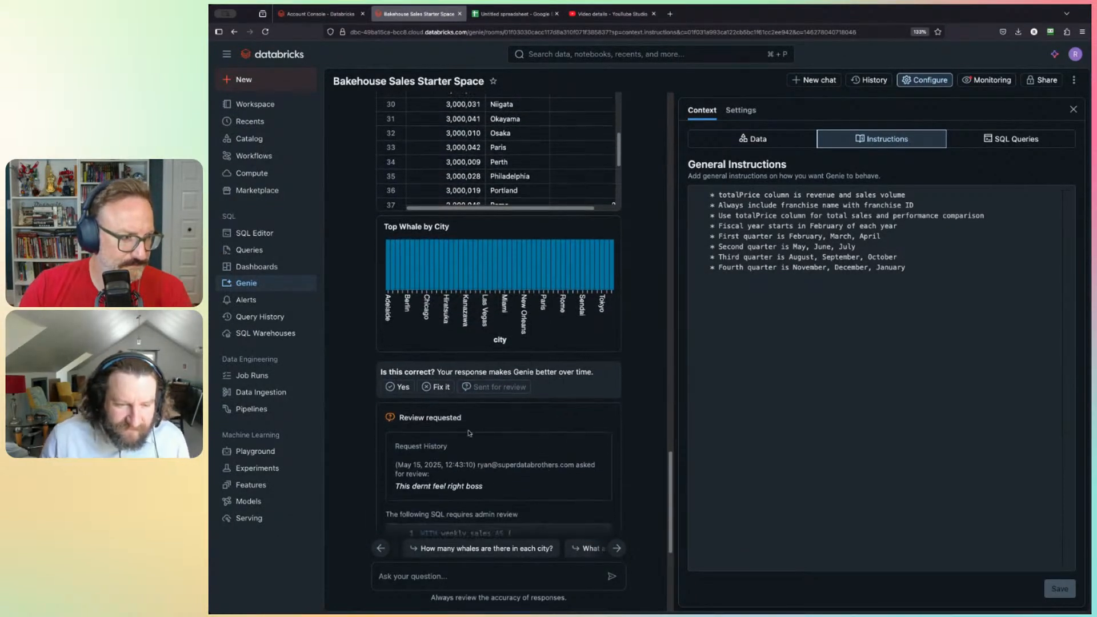
scroll(465, 430, "down", 1)
scroll(461, 428, "down", 1)
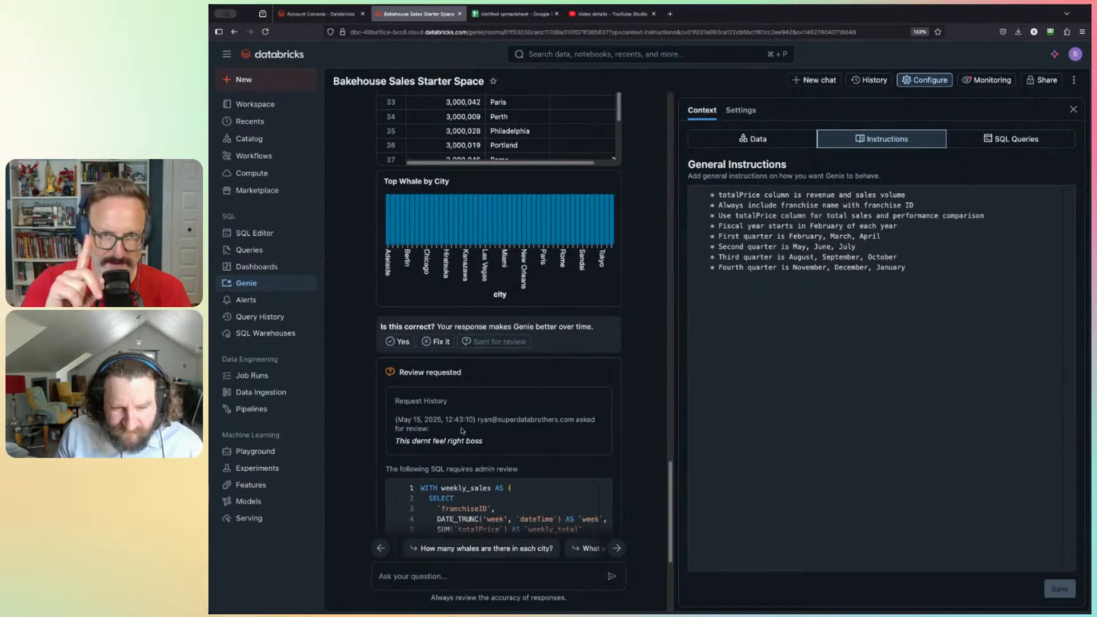
Step: Start a Fix it comment on the answer: "The bars are all the same length and there isn't anything on the Y axis can you add"
scroll(463, 430, "up", 1)
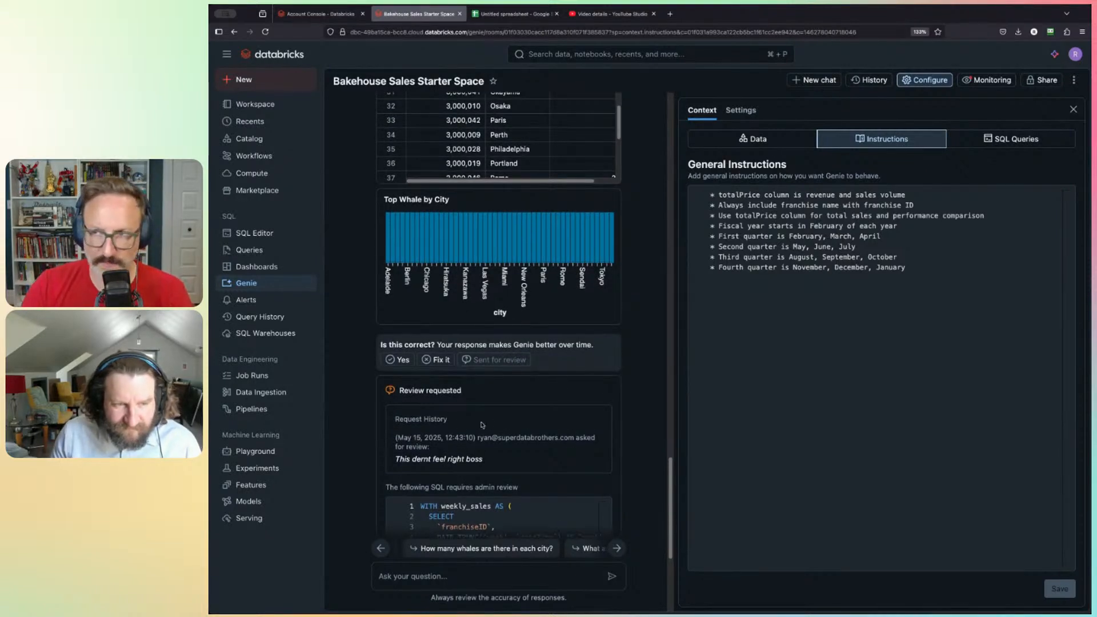
left_click(436, 360)
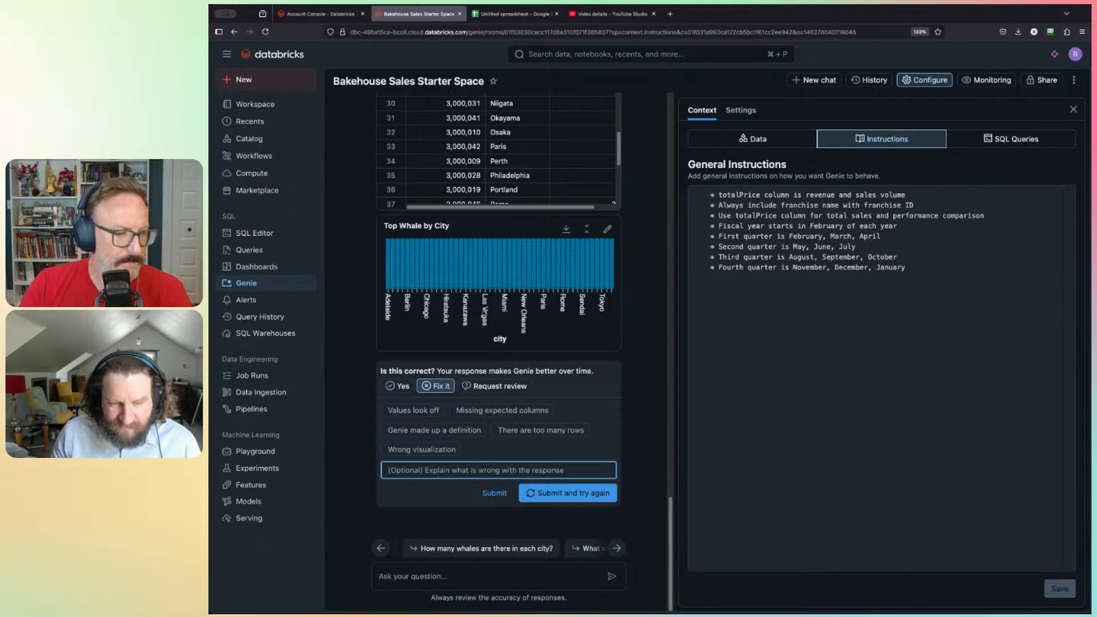
scroll(471, 392, "up", 1)
scroll(471, 392, "down", 1)
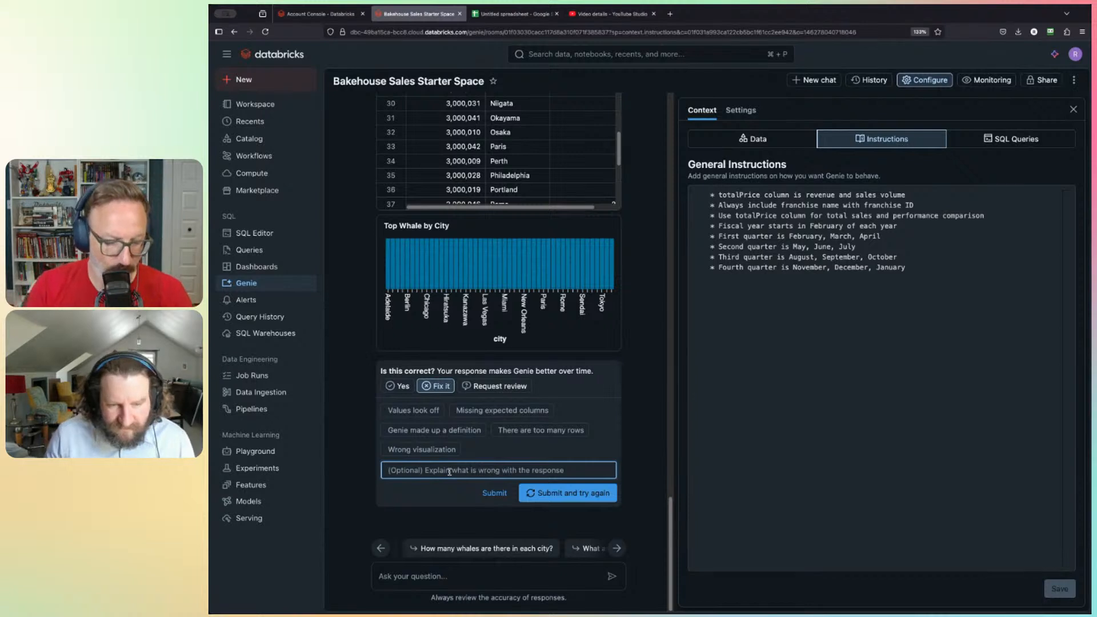
type("The ")
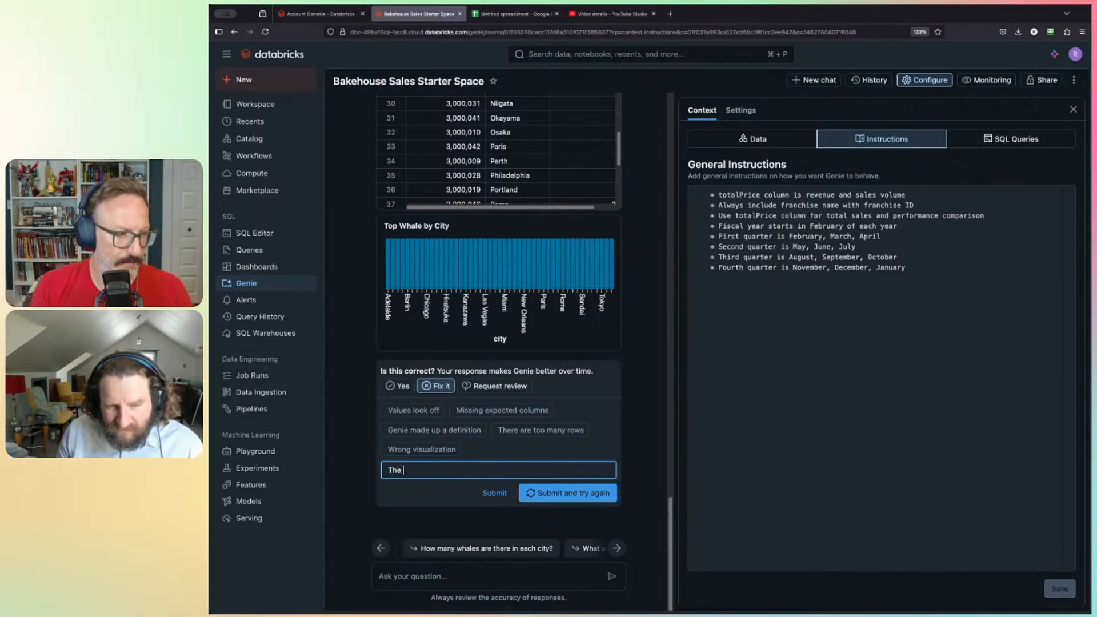
type("bars are all the sam")
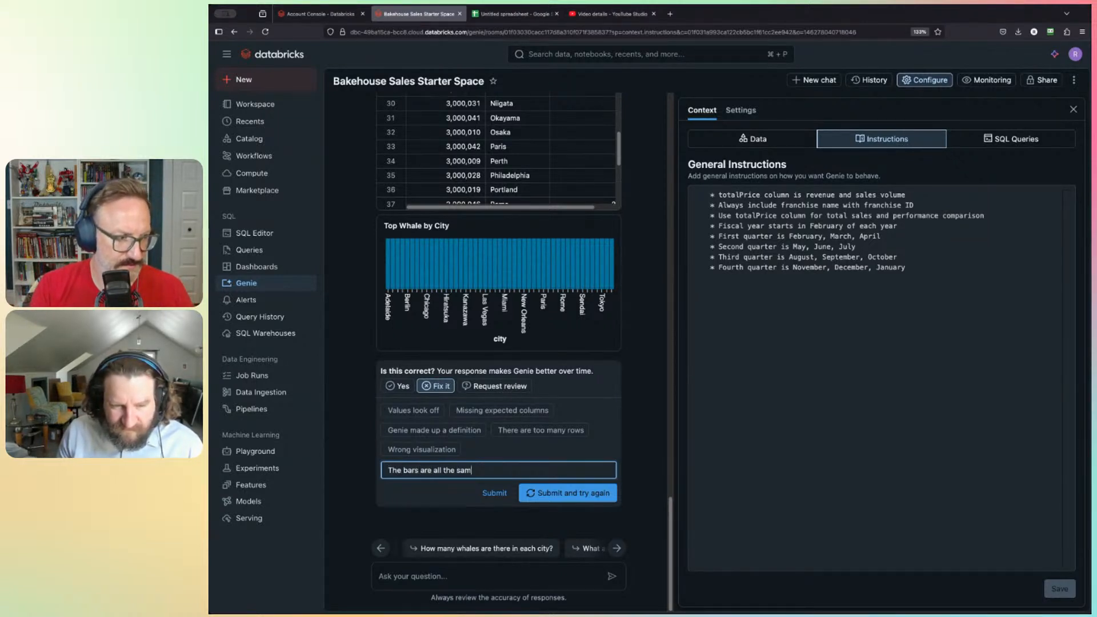
type("e length and there isn")
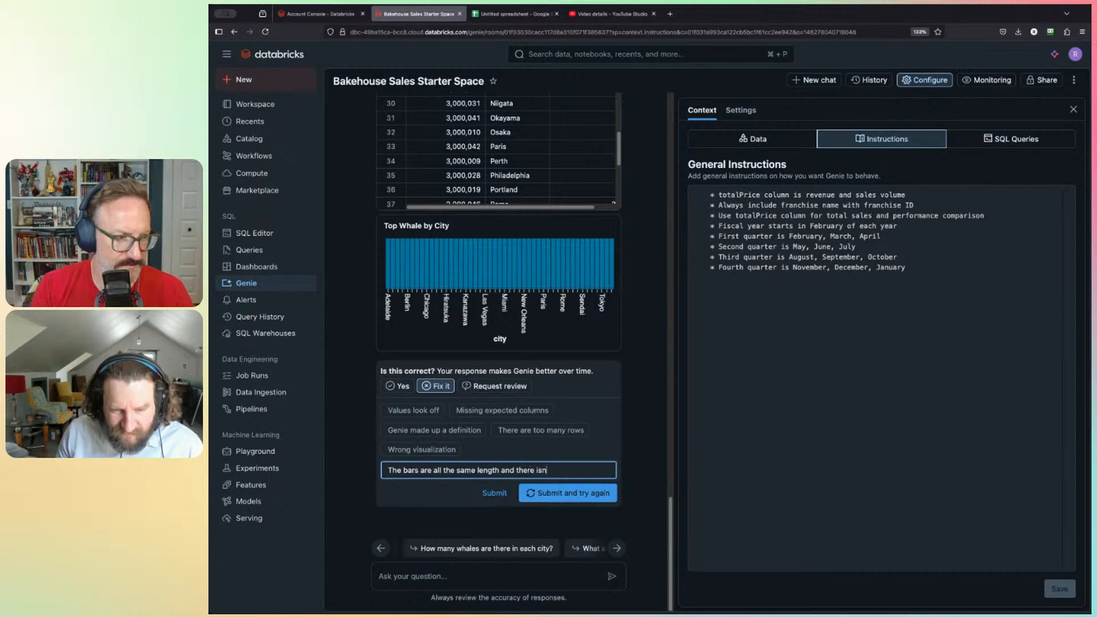
type("'t anything on the Y")
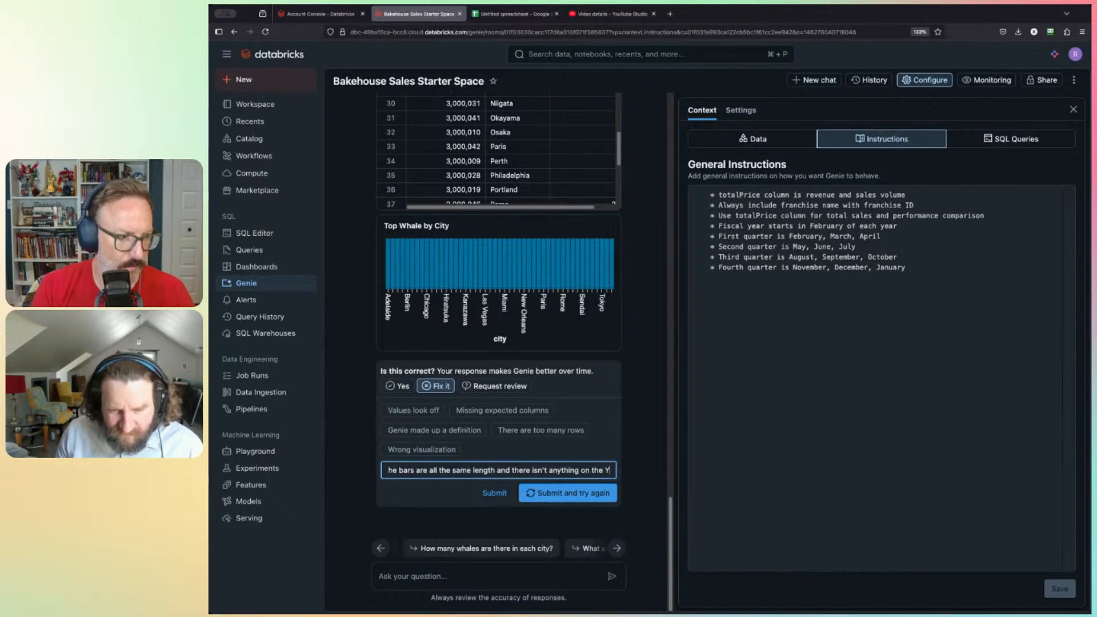
type(" axis can you add")
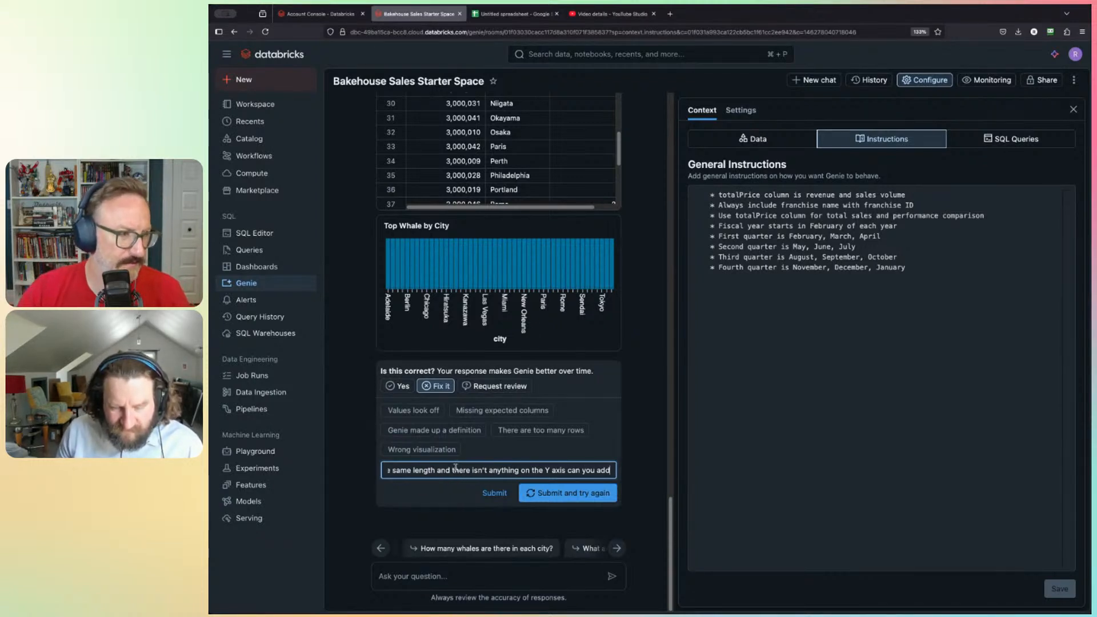
Step: Flag missing expected columns, finish the Fix it comment with "weekly total to the y axis", and submit it for another try
scroll(553, 234, "up", 1)
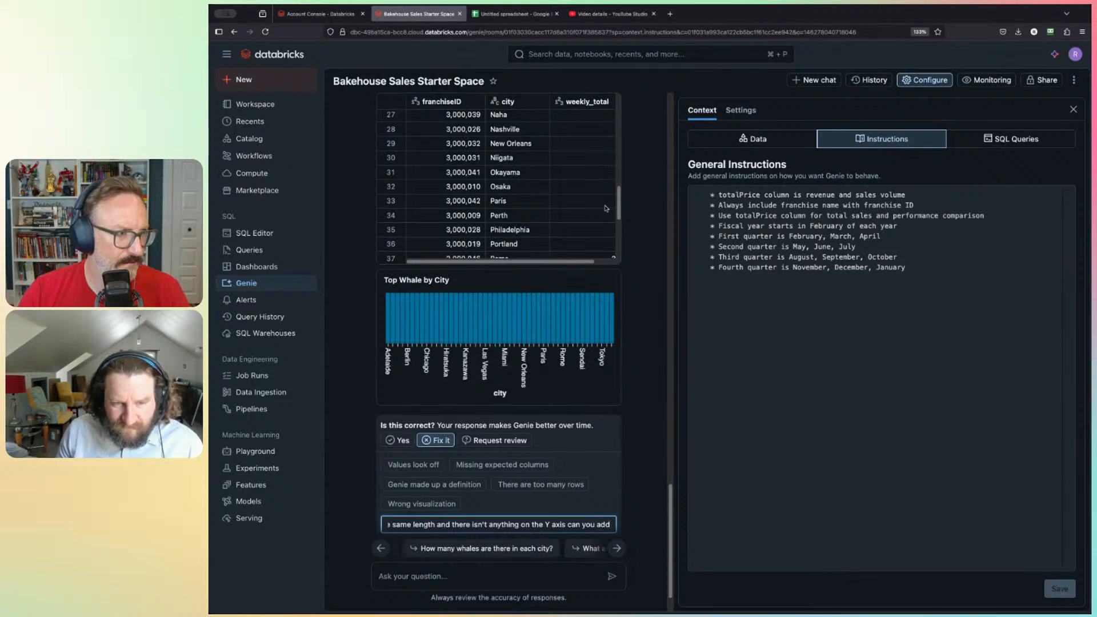
scroll(509, 419, "down", 1)
type("weekly total t")
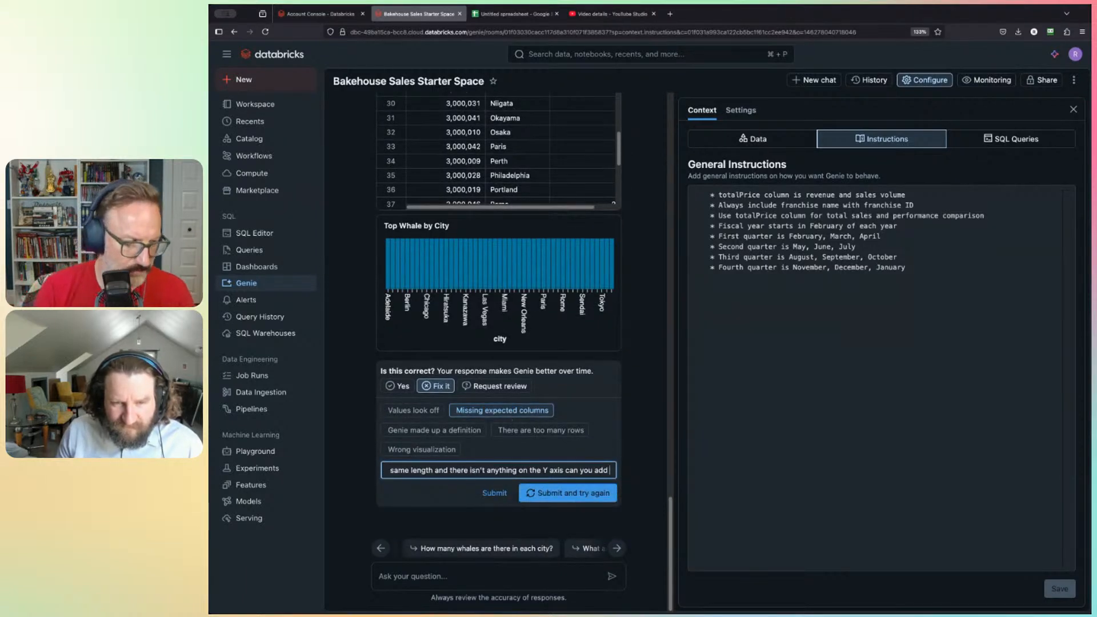
type("o the y axis")
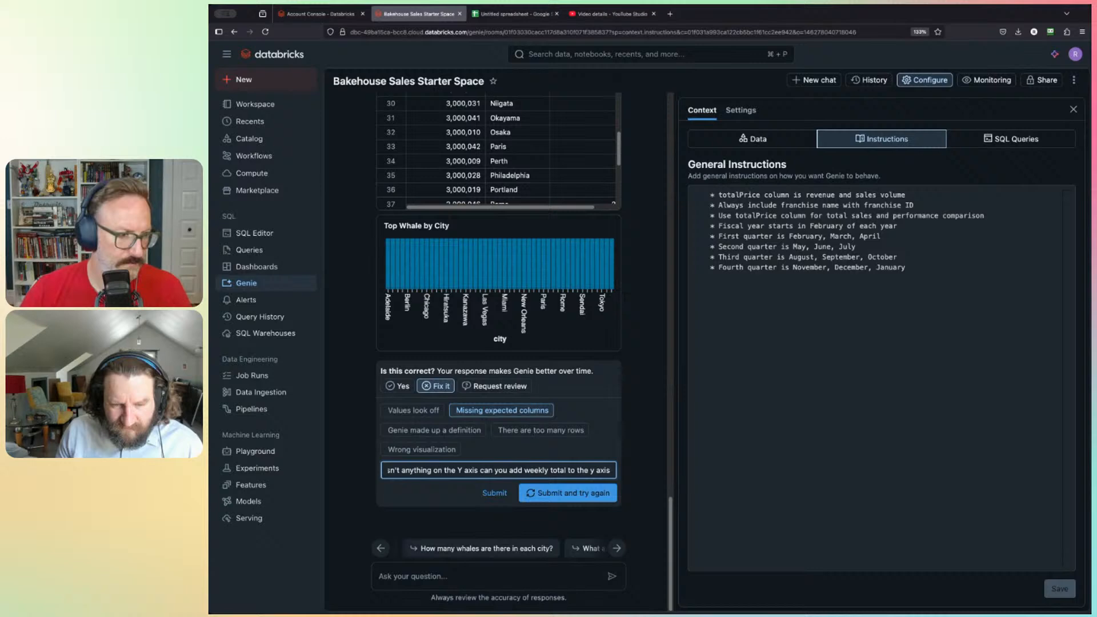
left_click(572, 493)
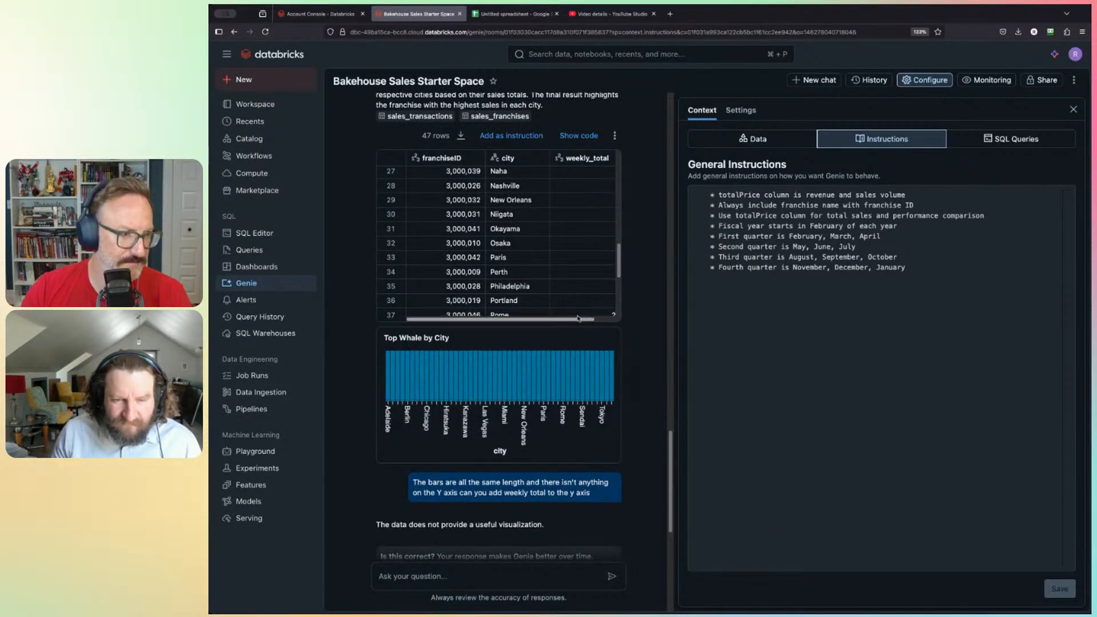
Step: Compare the weekly_total values by city with the Top Whale by City chart and read Genie's reply to the fix request
left_click_drag(576, 320, 610, 320)
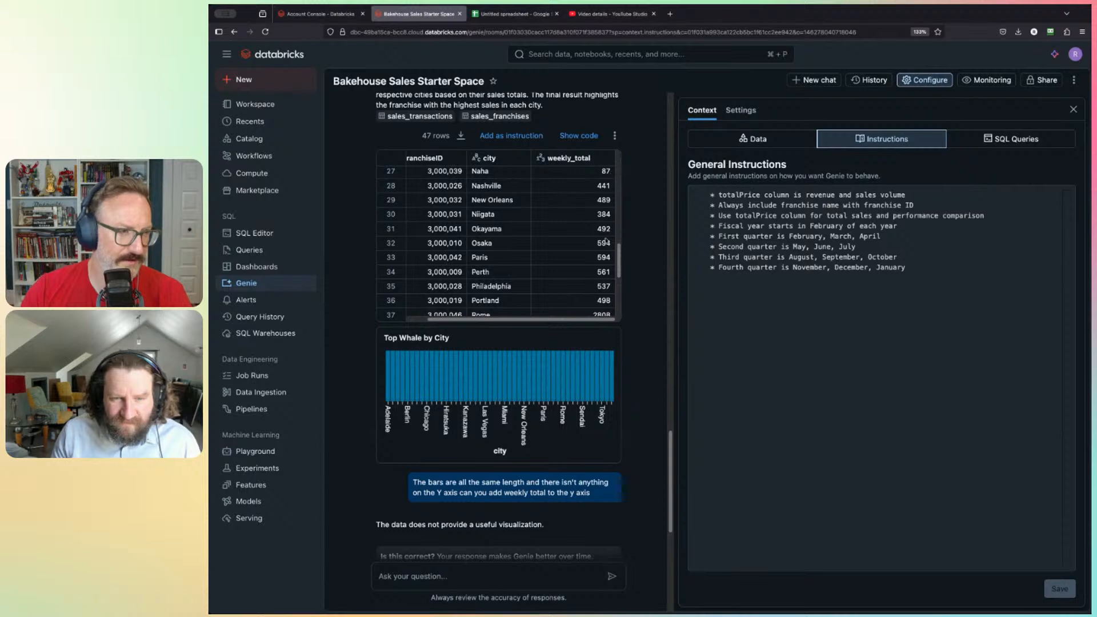
scroll(602, 250, "down", 5)
scroll(602, 250, "down", 1)
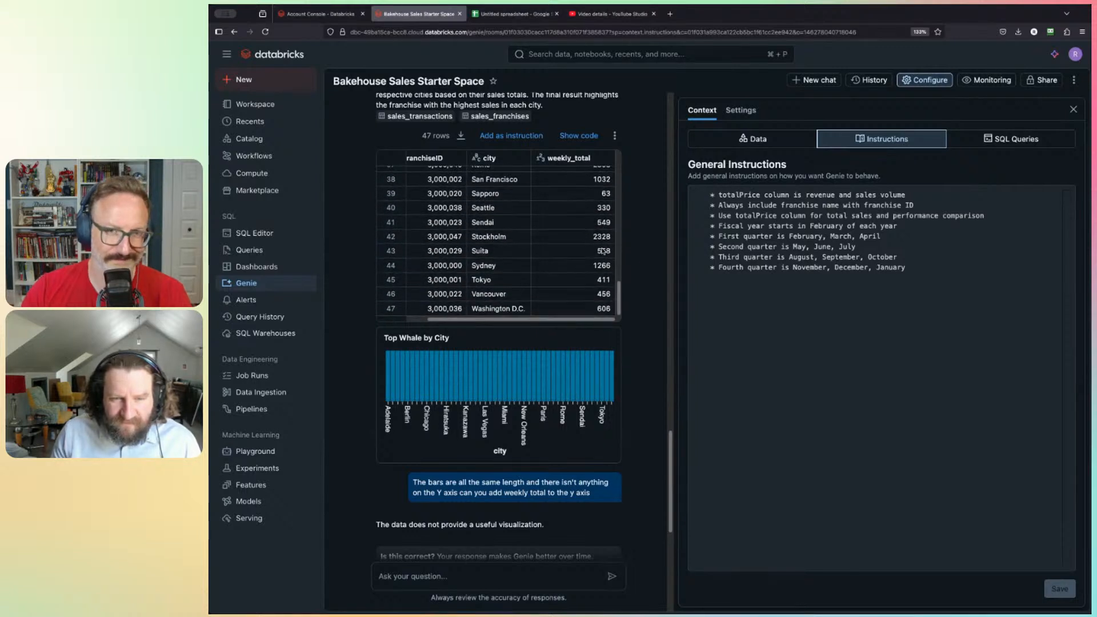
scroll(602, 250, "up", 7)
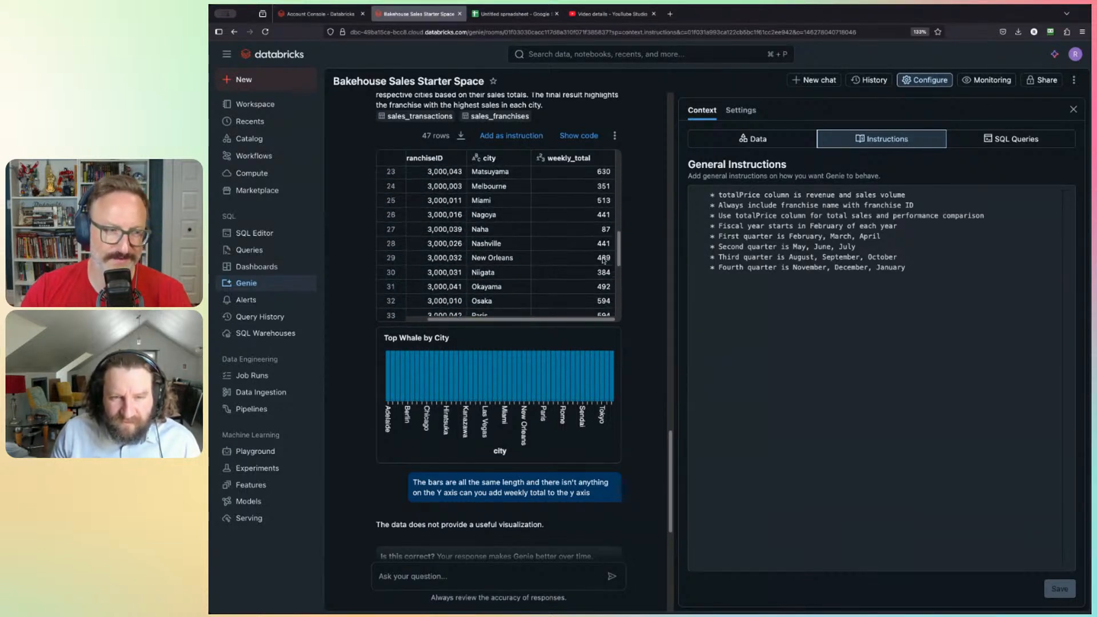
left_click_drag(553, 319, 532, 320)
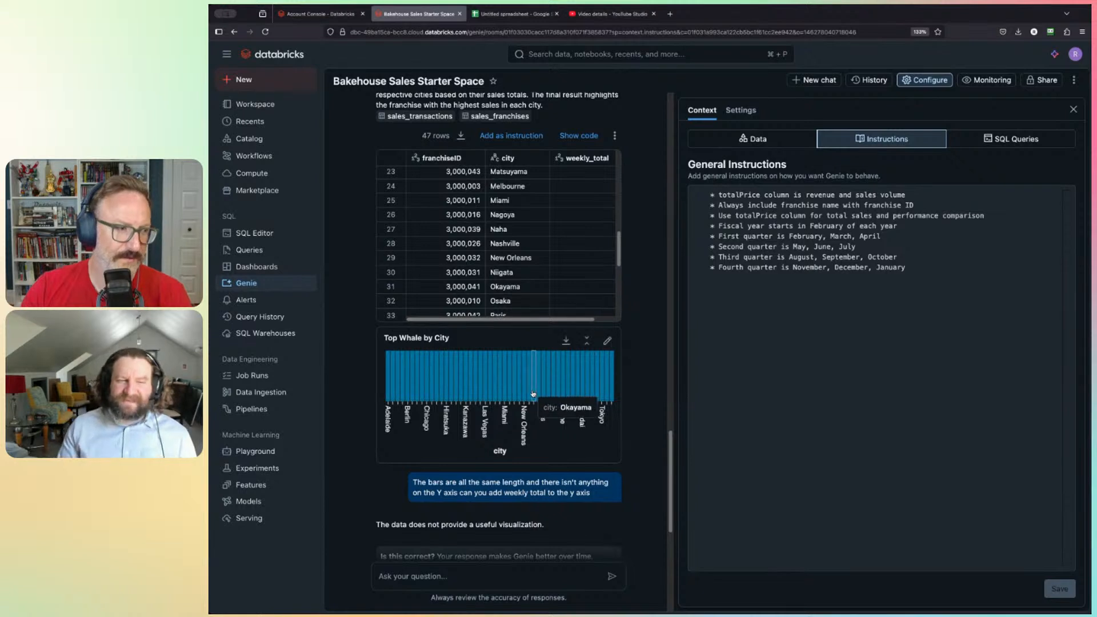
scroll(535, 392, "down", 4)
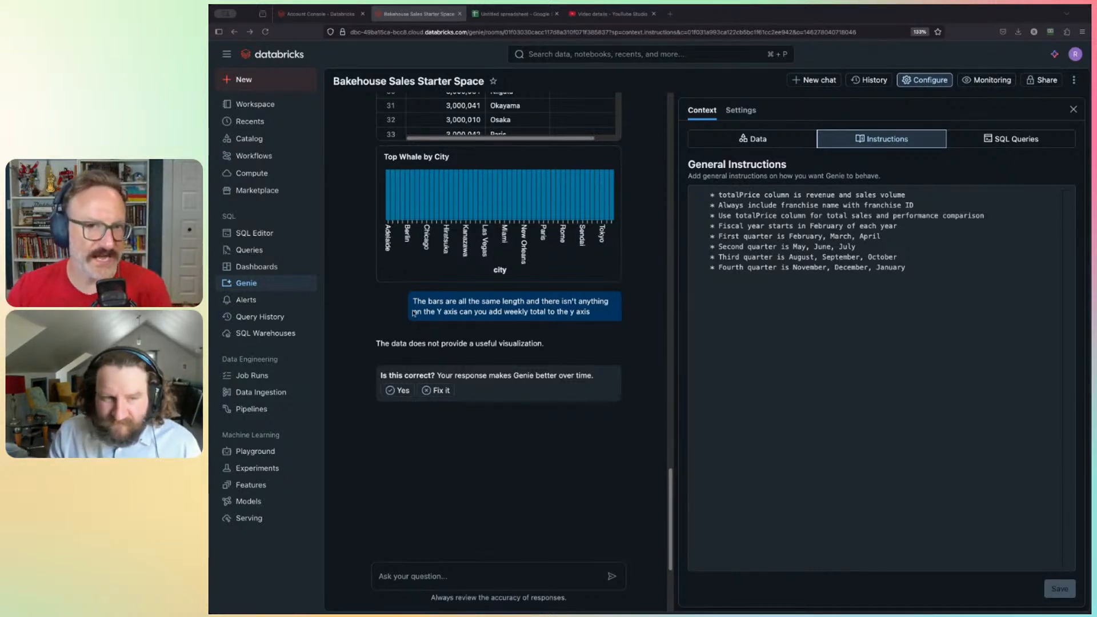
scroll(466, 353, "up", 3)
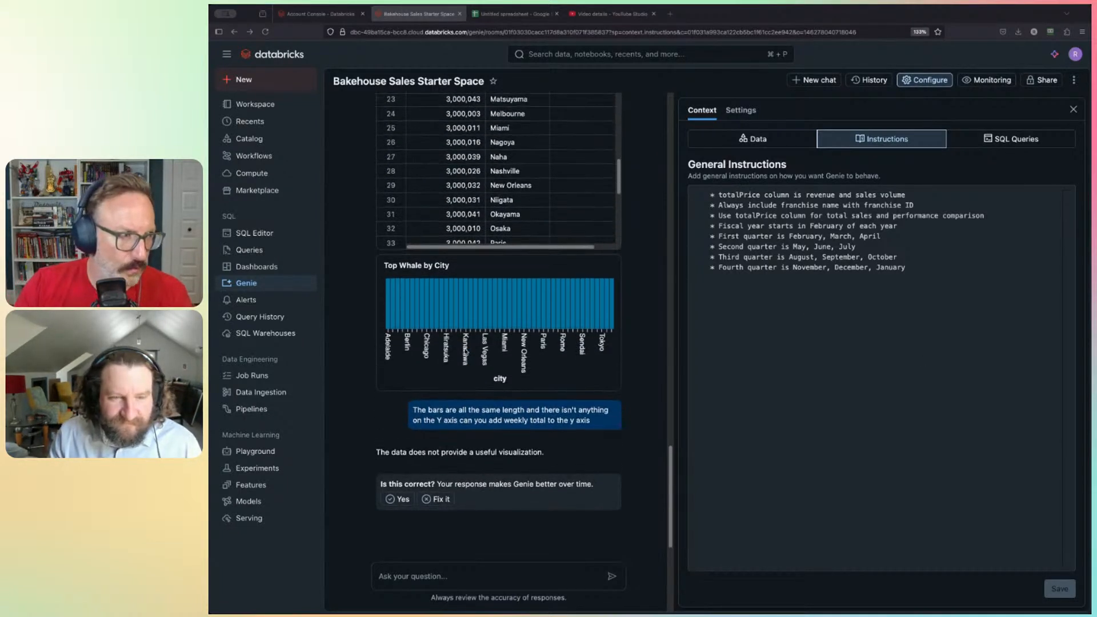
scroll(523, 282, "up", 3)
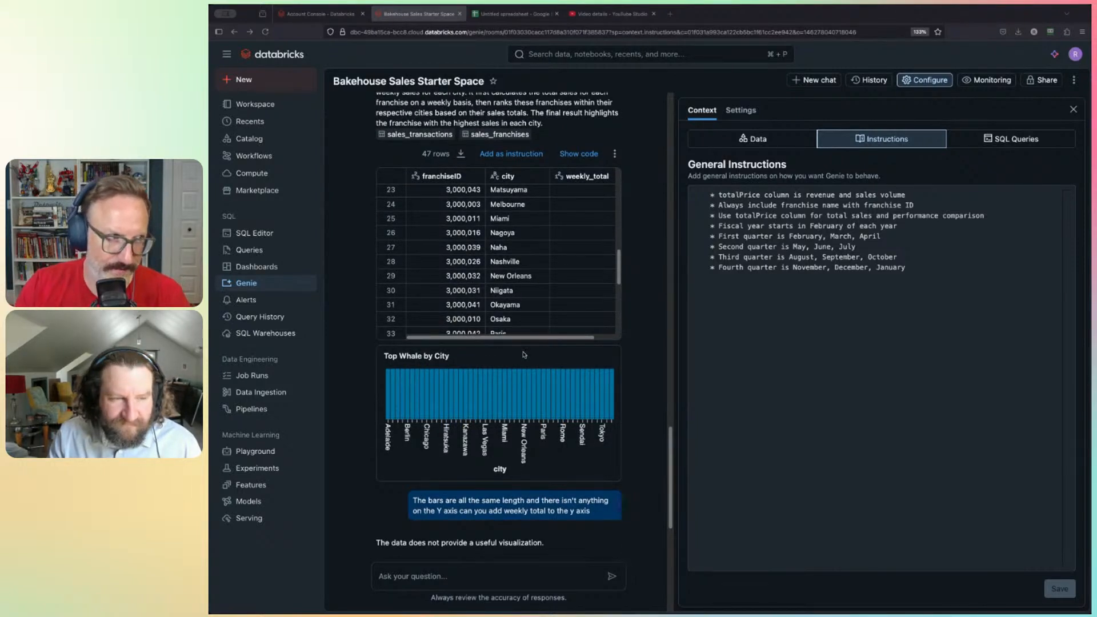
scroll(524, 355, "up", 3)
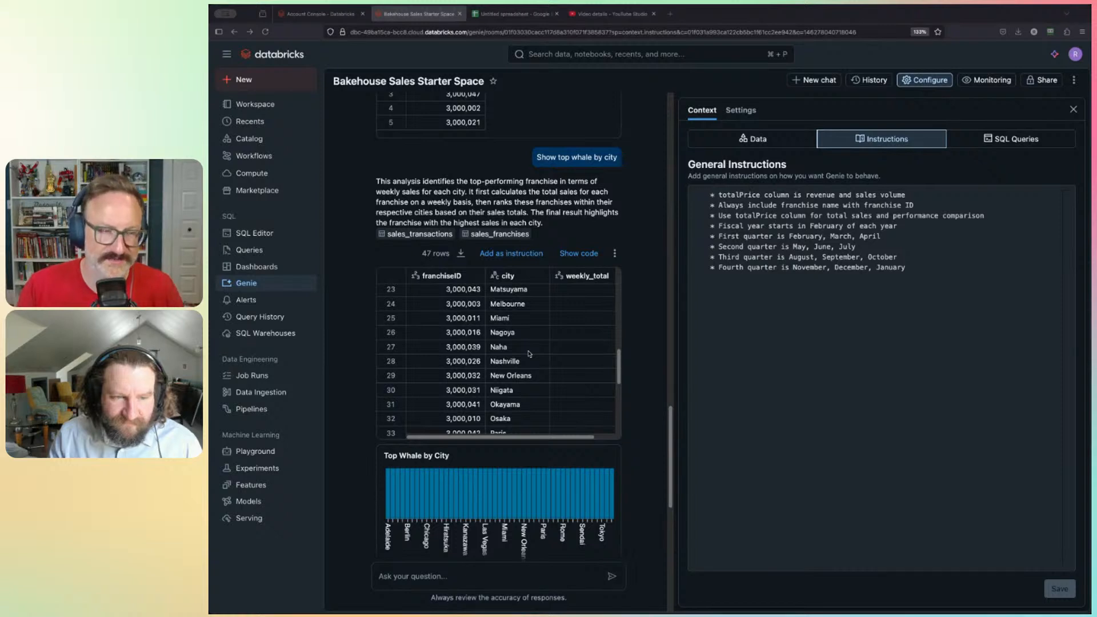
scroll(529, 353, "down", 5)
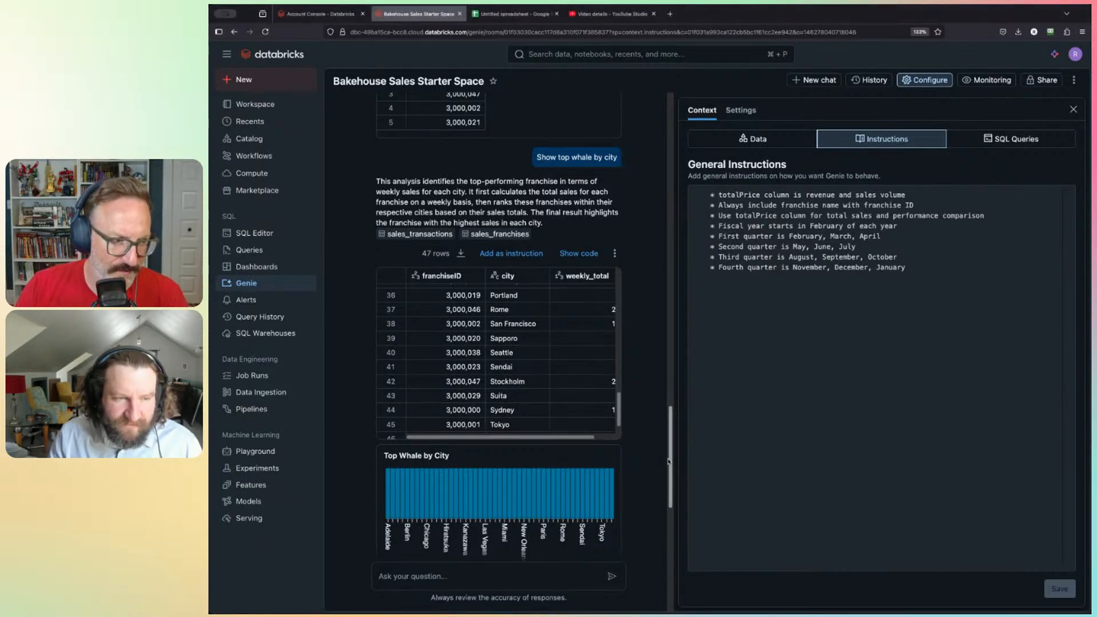
mouse_move(668, 461)
left_mouse_down()
mouse_move(671, 507)
mouse_move(671, 462)
left_mouse_up()
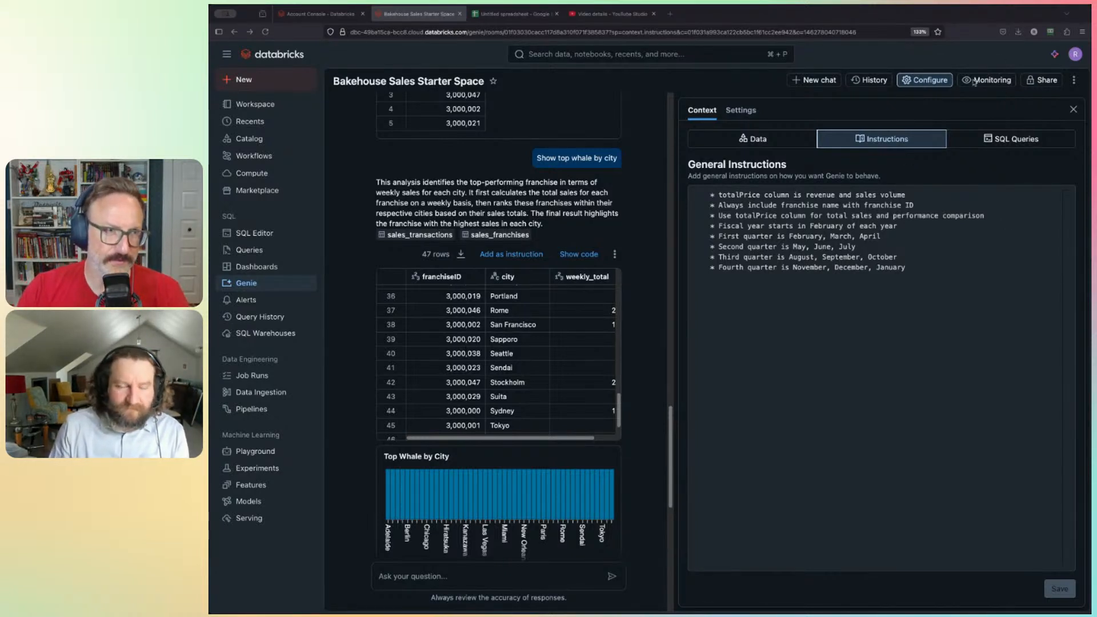
Step: Open the past chat "What tables are there and how are they connected" from the history and look through its conversation
left_click(869, 80)
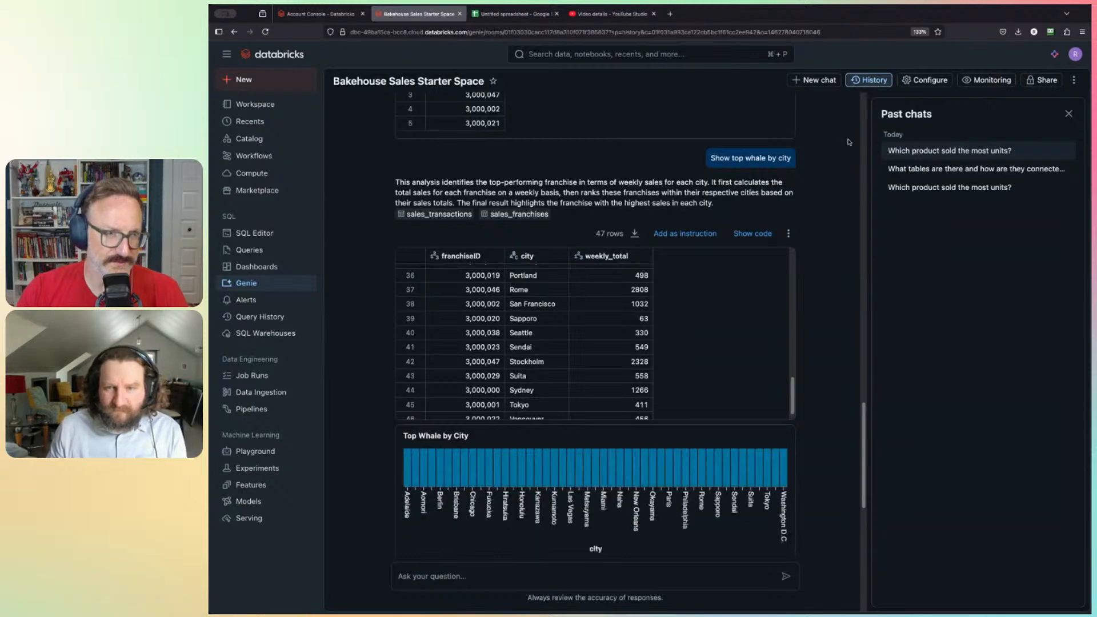
left_click(973, 170)
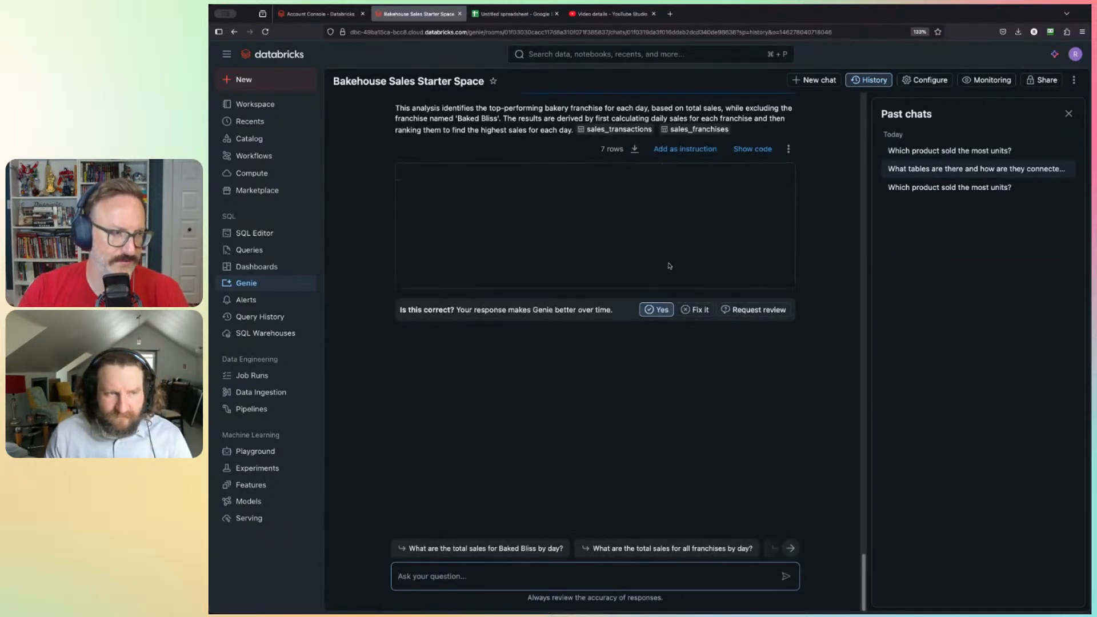
scroll(684, 382, "up", 20)
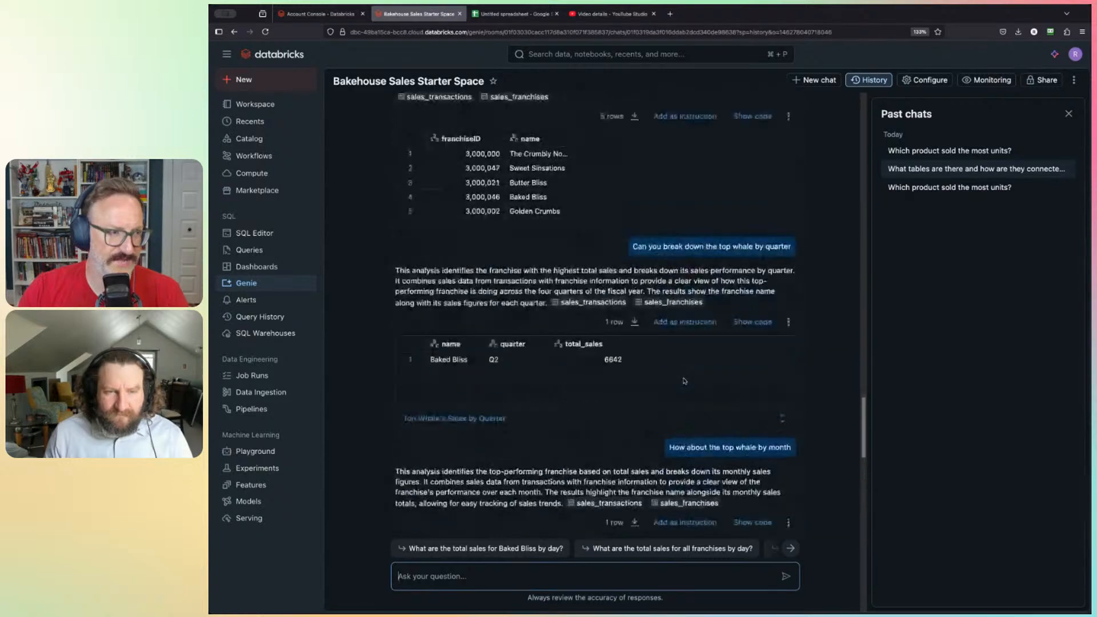
scroll(685, 382, "down", 15)
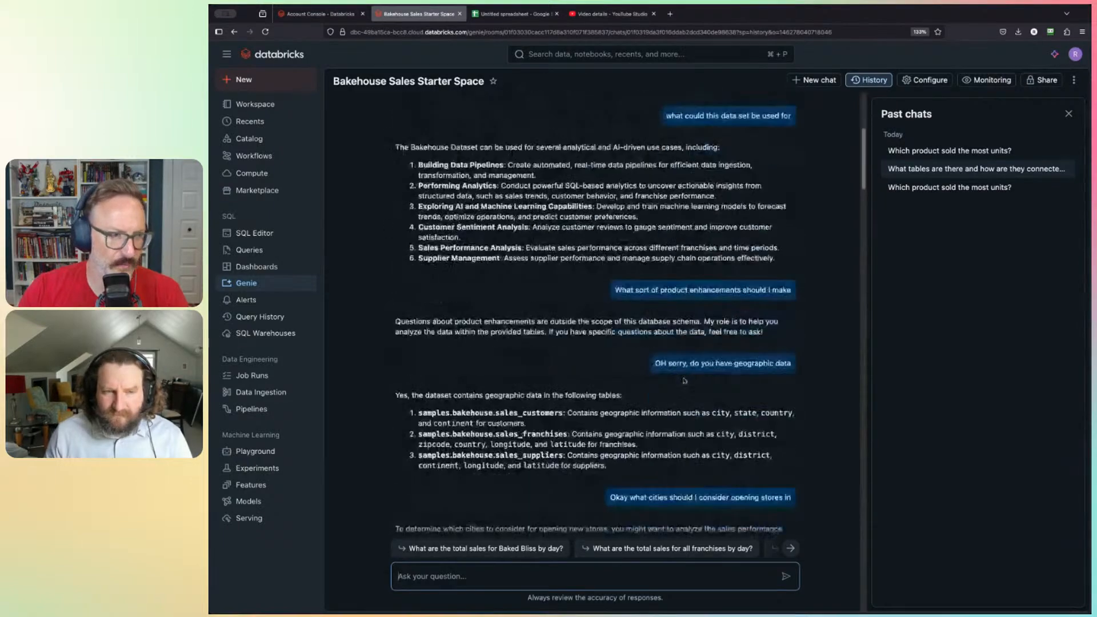
scroll(684, 381, "down", 20)
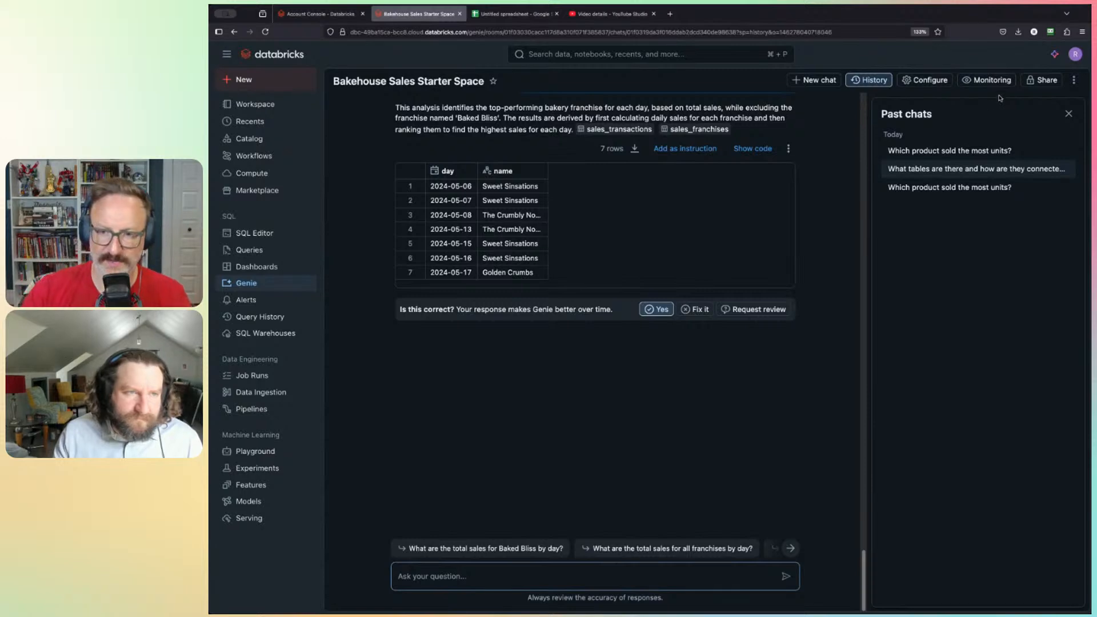
Step: Open the space's monitoring page, close the past chats, and look through the questions for ratings, requests and comments
left_click(988, 80)
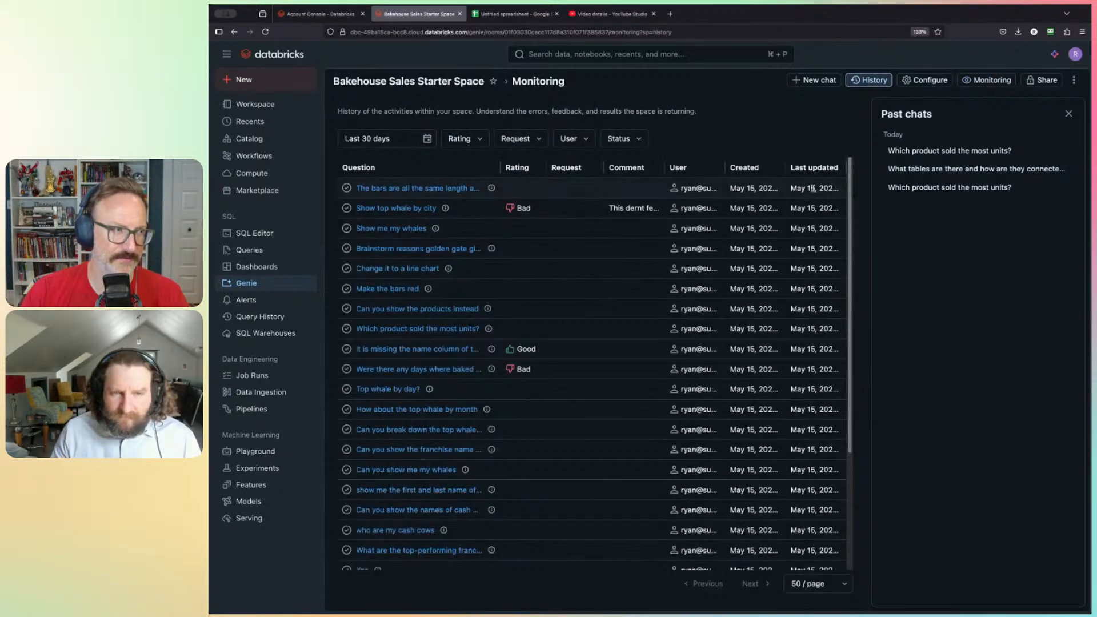
left_click(1070, 115)
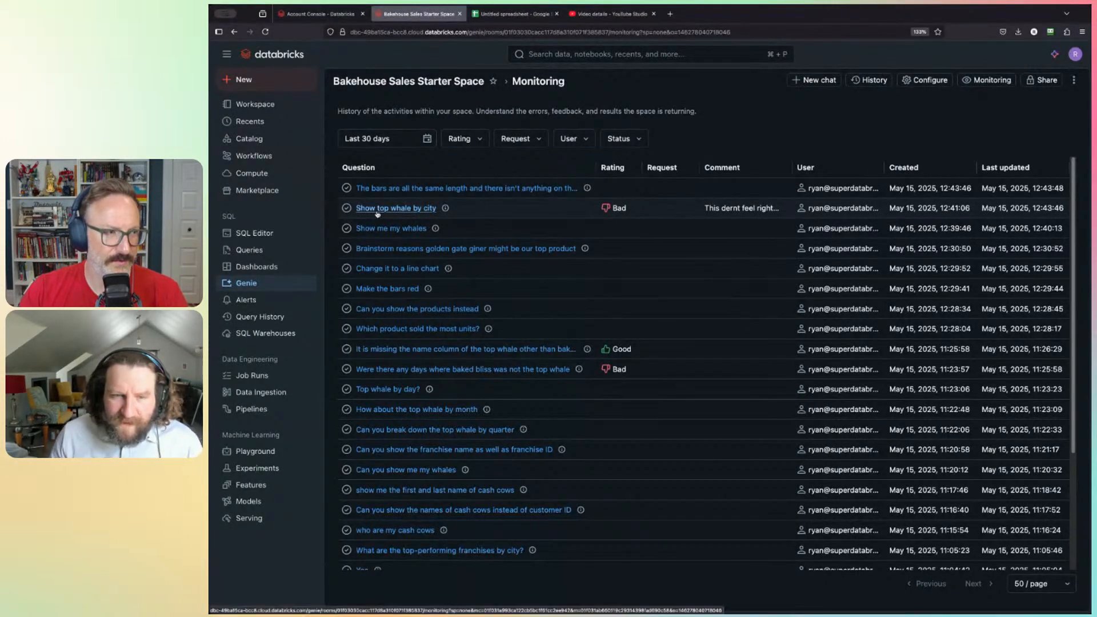
scroll(542, 410, "down", 5)
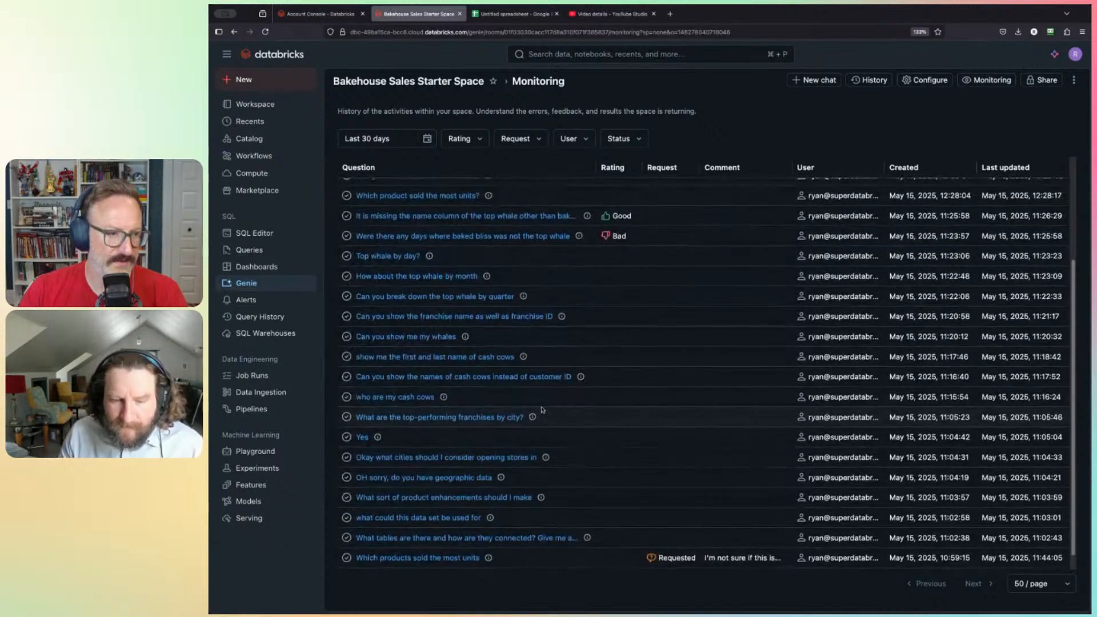
scroll(607, 465, "down", 1)
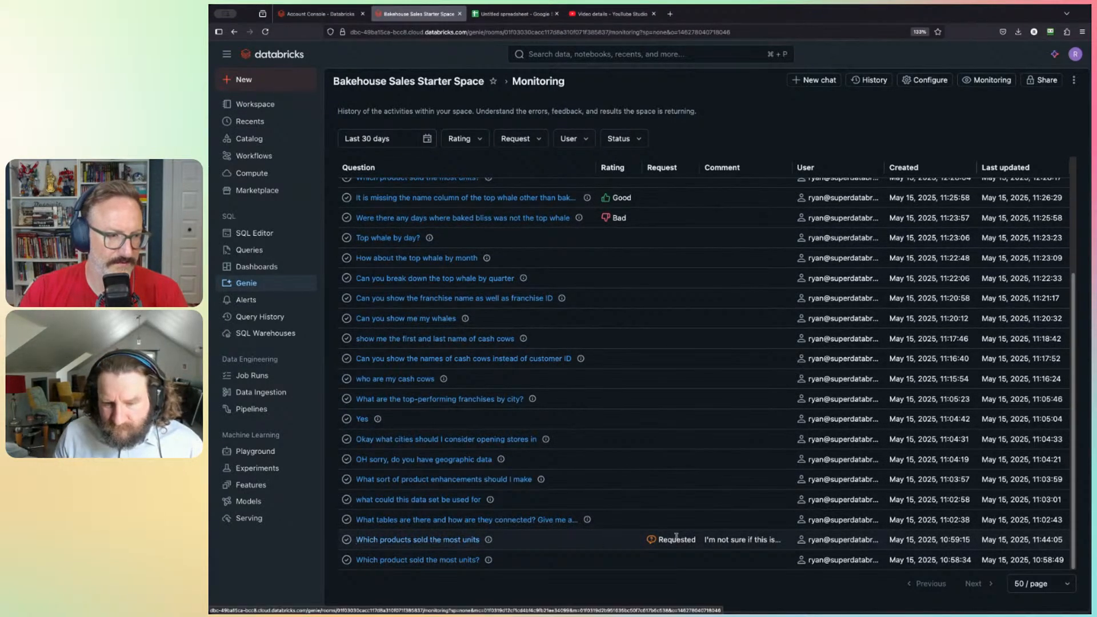
Step: Open the review request for "Which products sold the most units" and inspect the SQL awaiting admin review
left_click(446, 539)
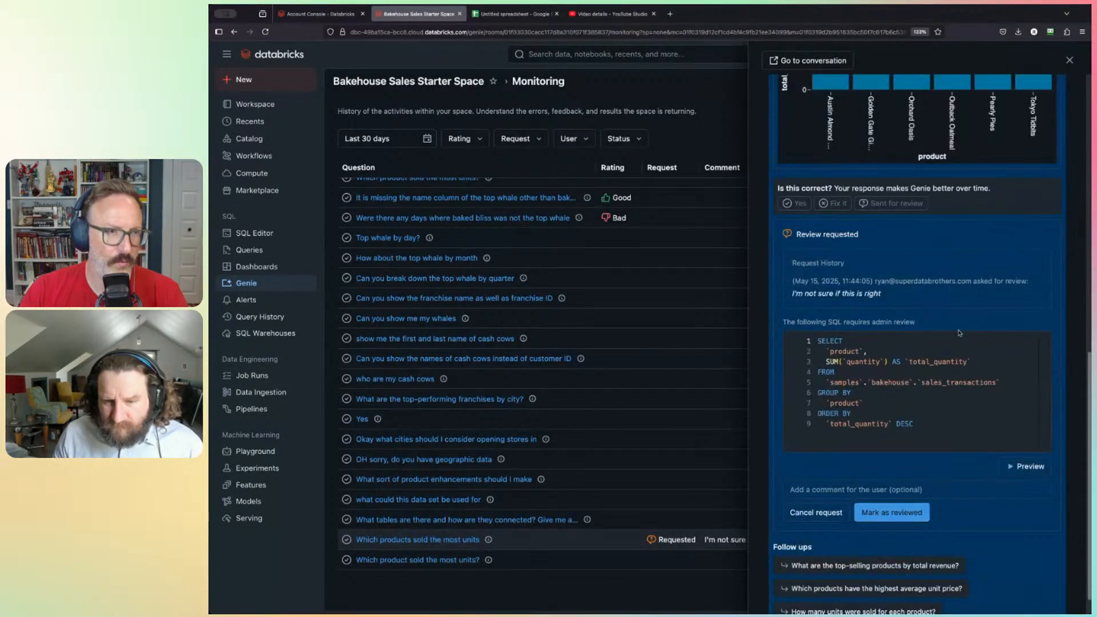
scroll(959, 333, "down", 3)
left_click(864, 355)
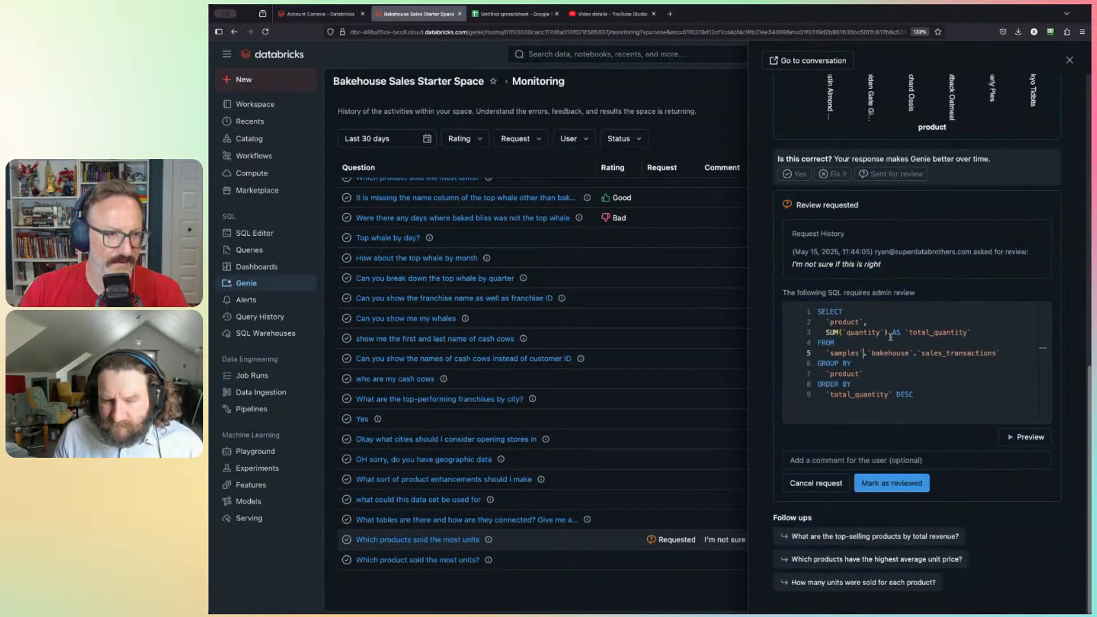
left_click(893, 333)
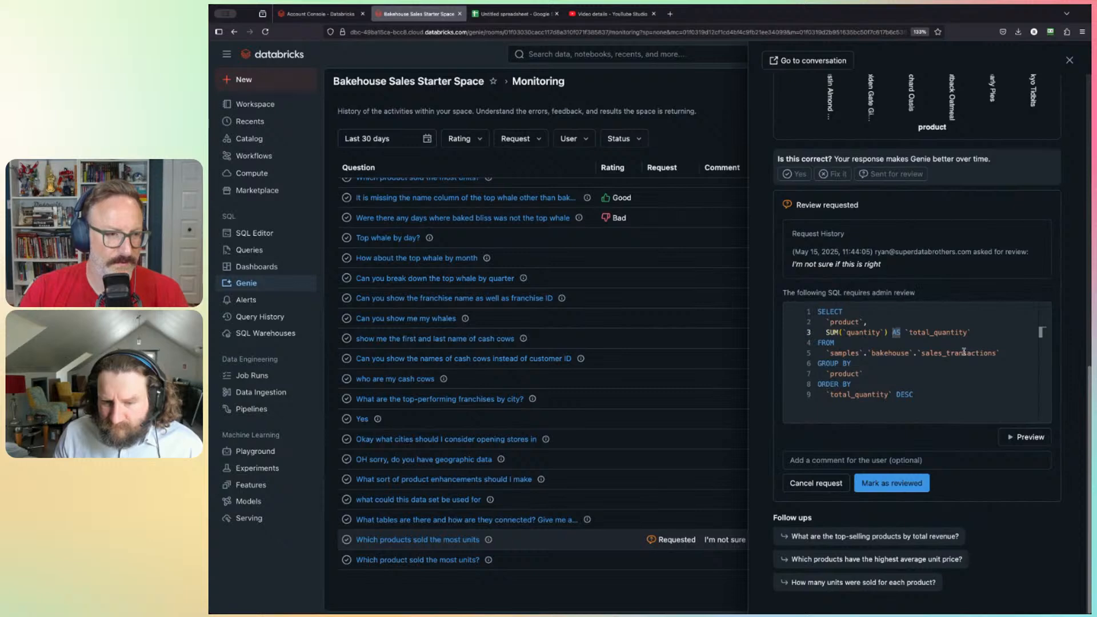
left_click(933, 332)
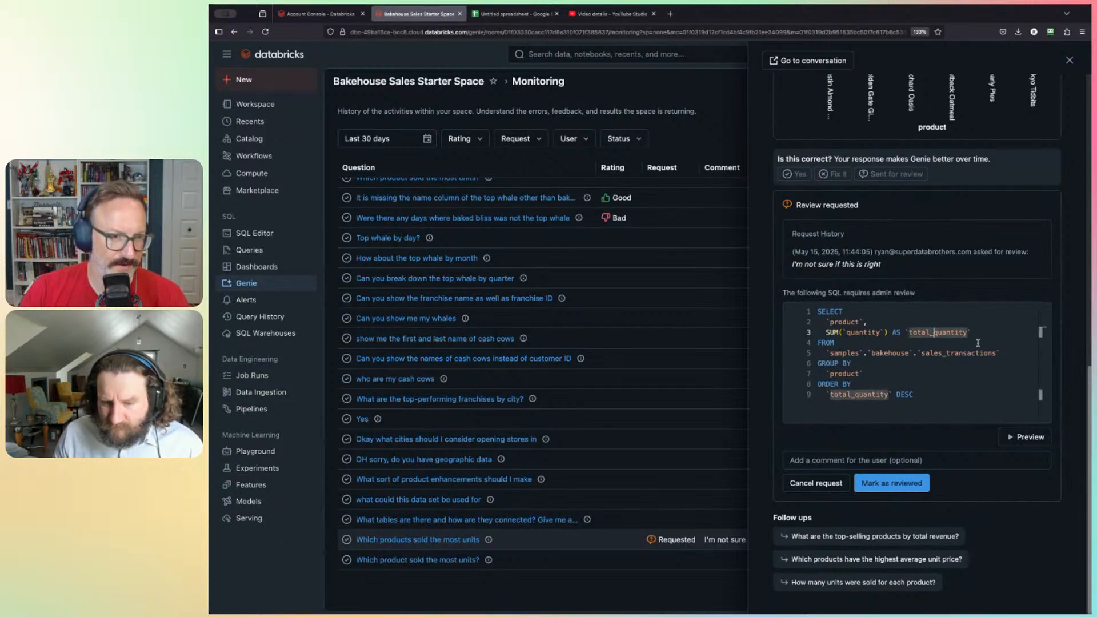
type("n")
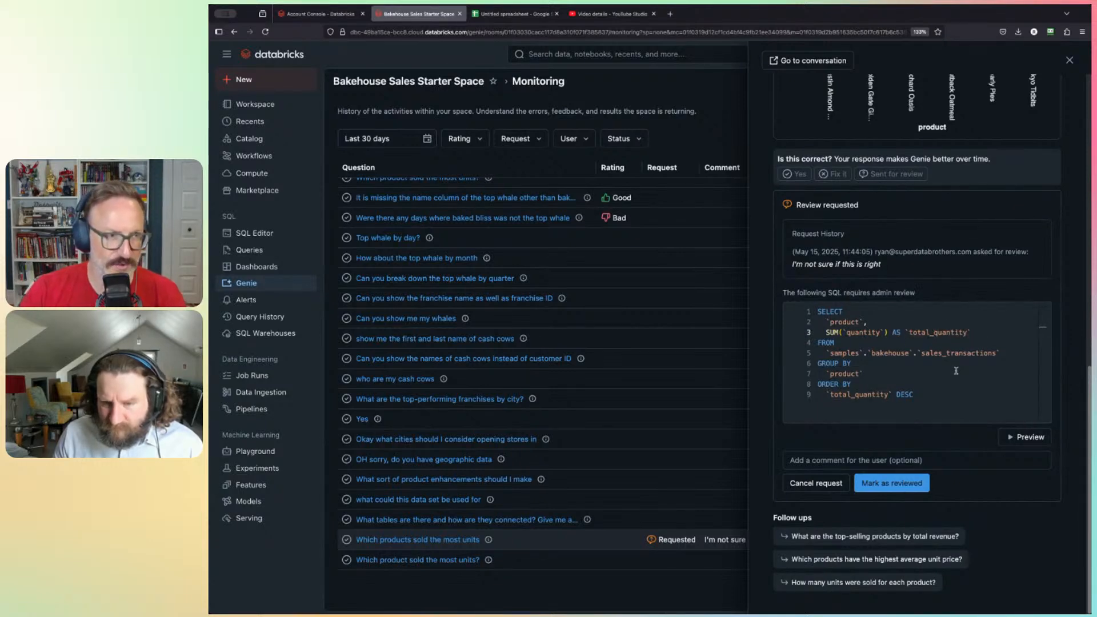
Step: Review the conversation behind the request, including the product totals, the Total Units Sold by Product chart and the request history
scroll(955, 370, "up", 10)
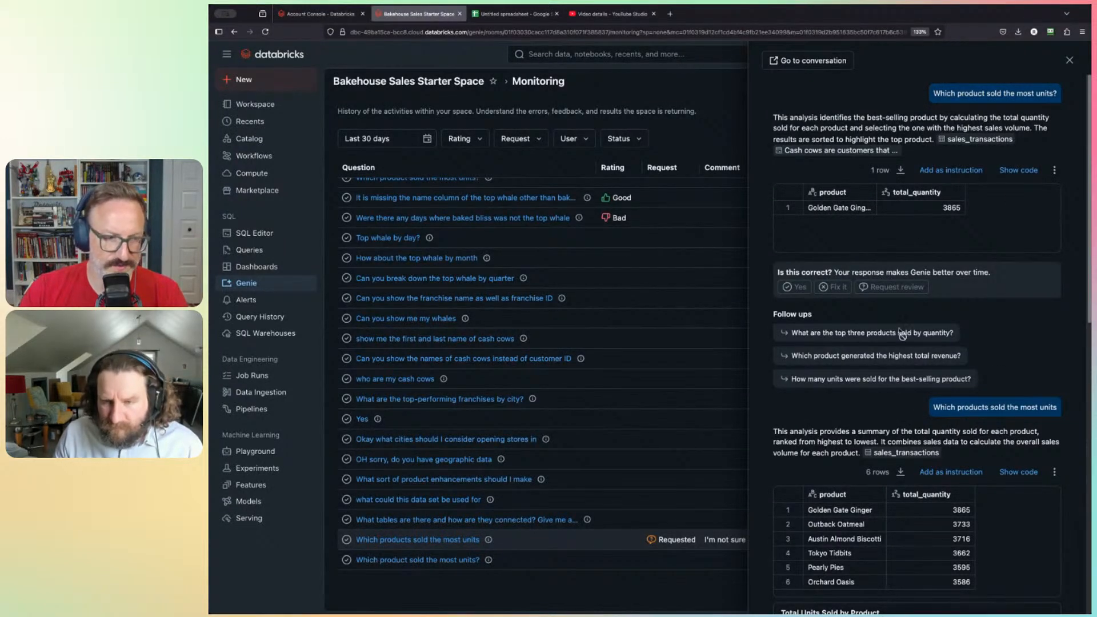
scroll(875, 380, "down", 2)
scroll(875, 380, "down", 5)
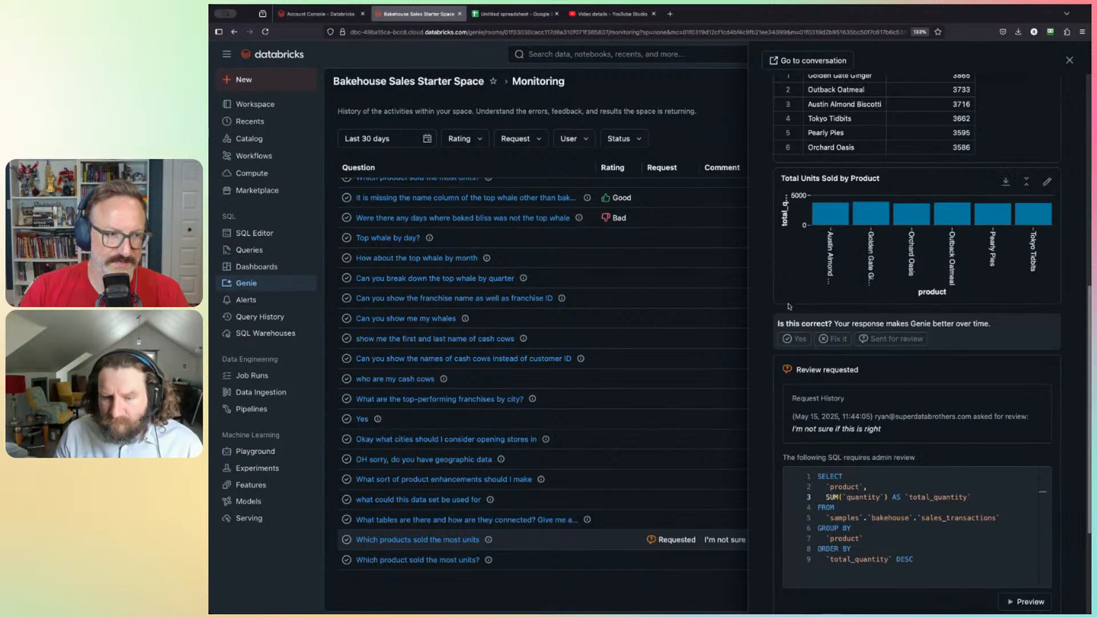
scroll(832, 338, "down", 2)
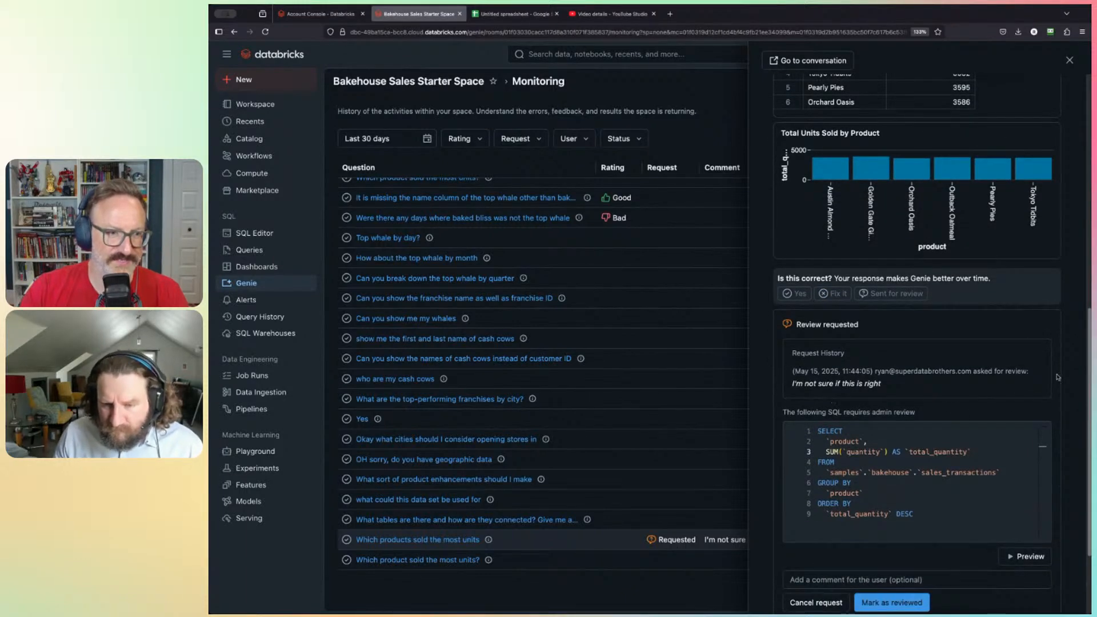
scroll(933, 384, "down", 2)
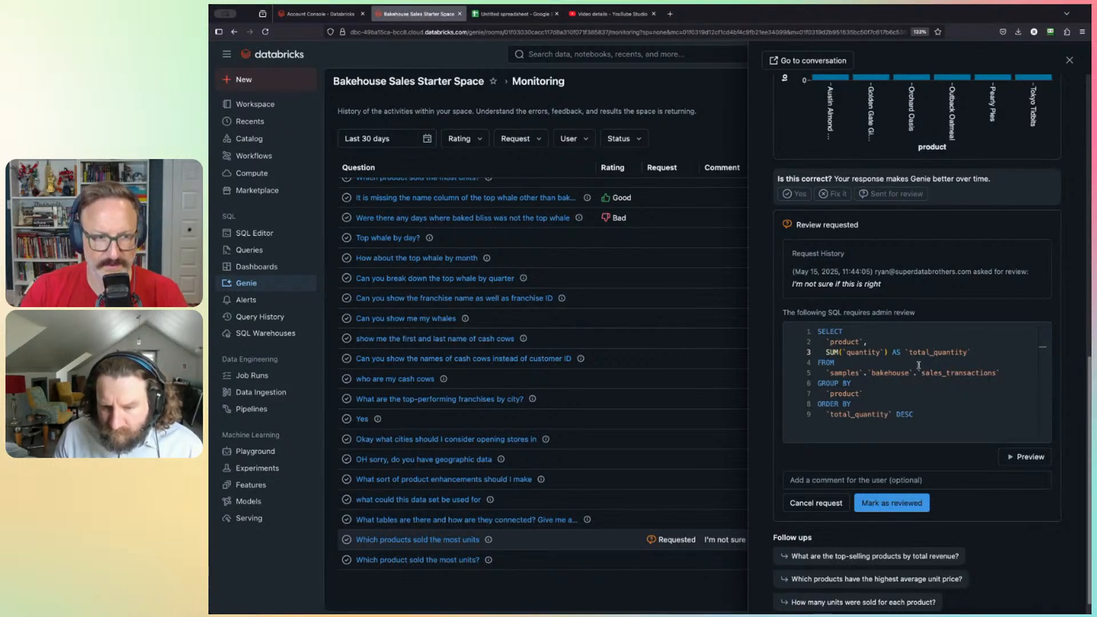
Step: Mark the review request as reviewed with the comment "Checked it out looks good now dog" and close the request
left_click(931, 390)
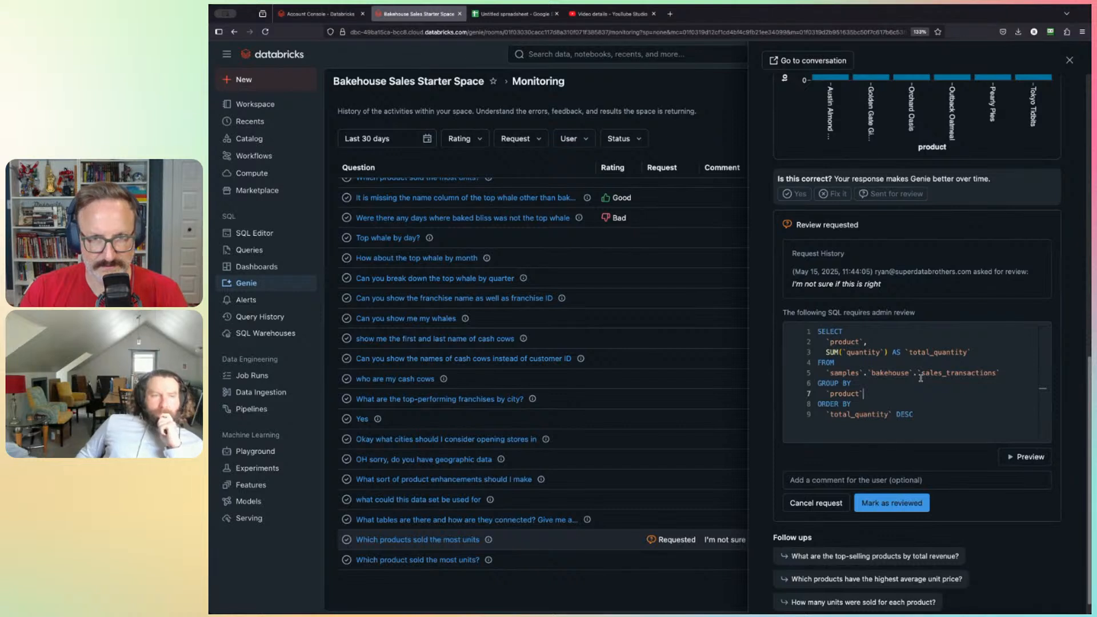
left_click(871, 475)
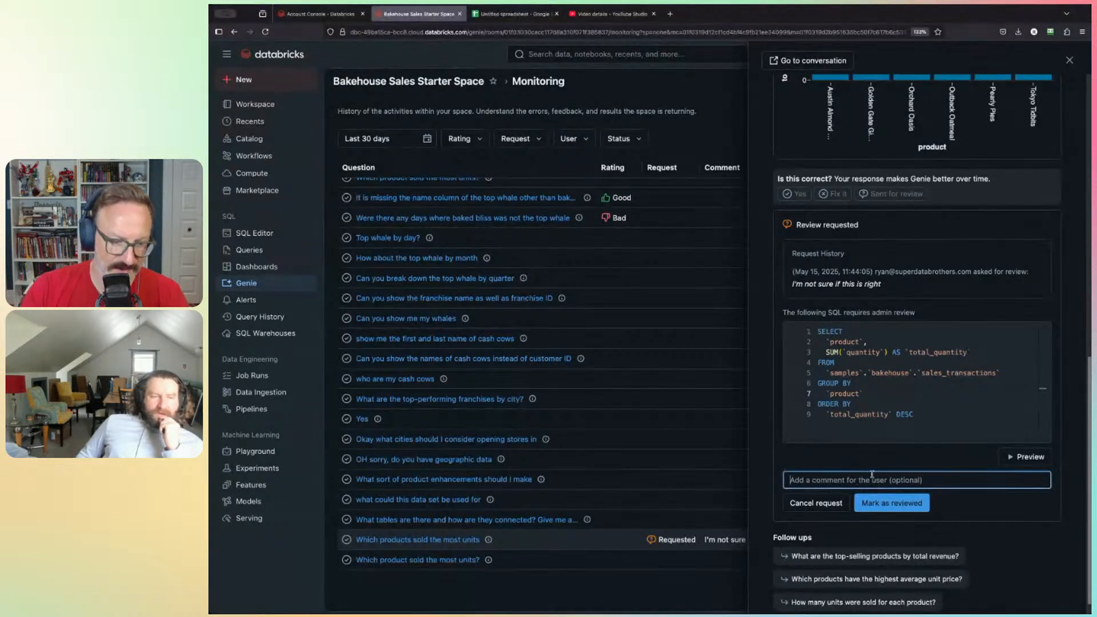
type("Checke")
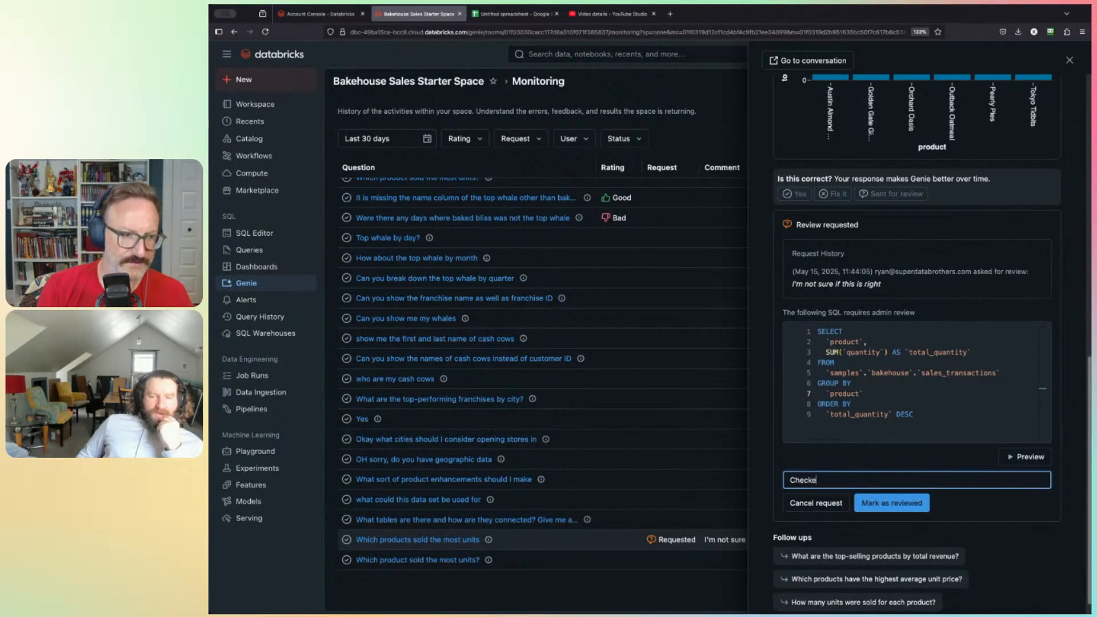
type("d it out looks good now dog")
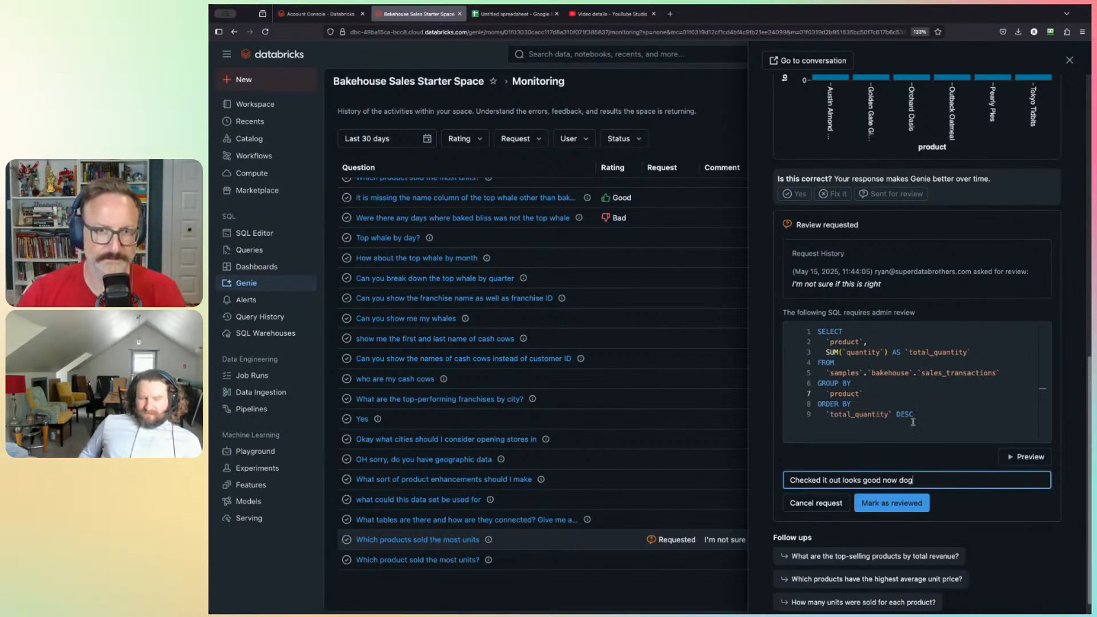
left_click(903, 505)
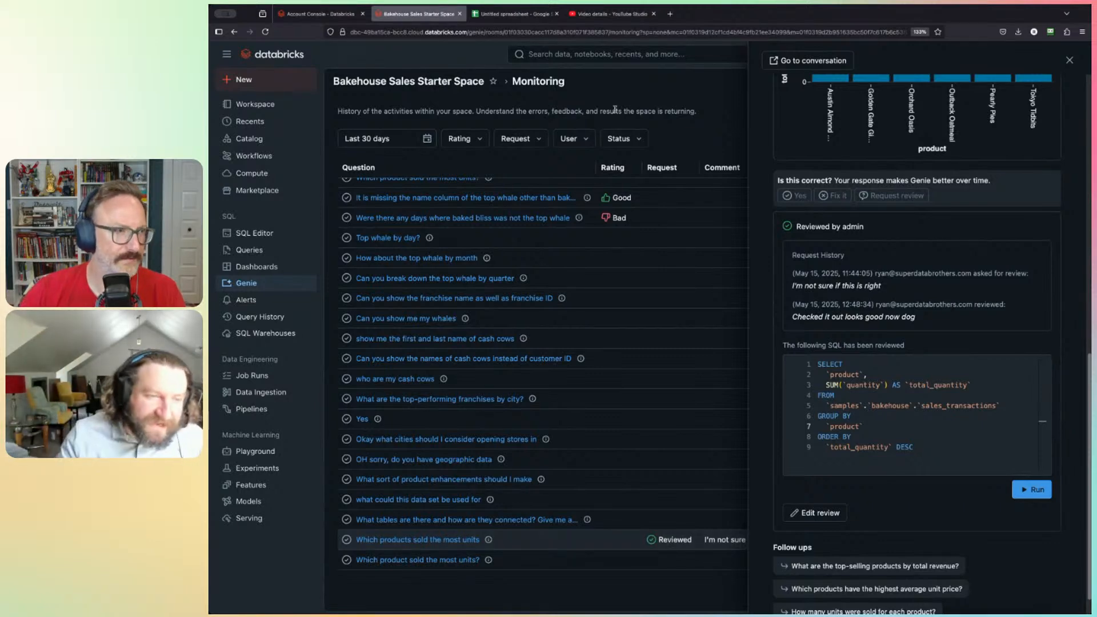
left_click(1068, 60)
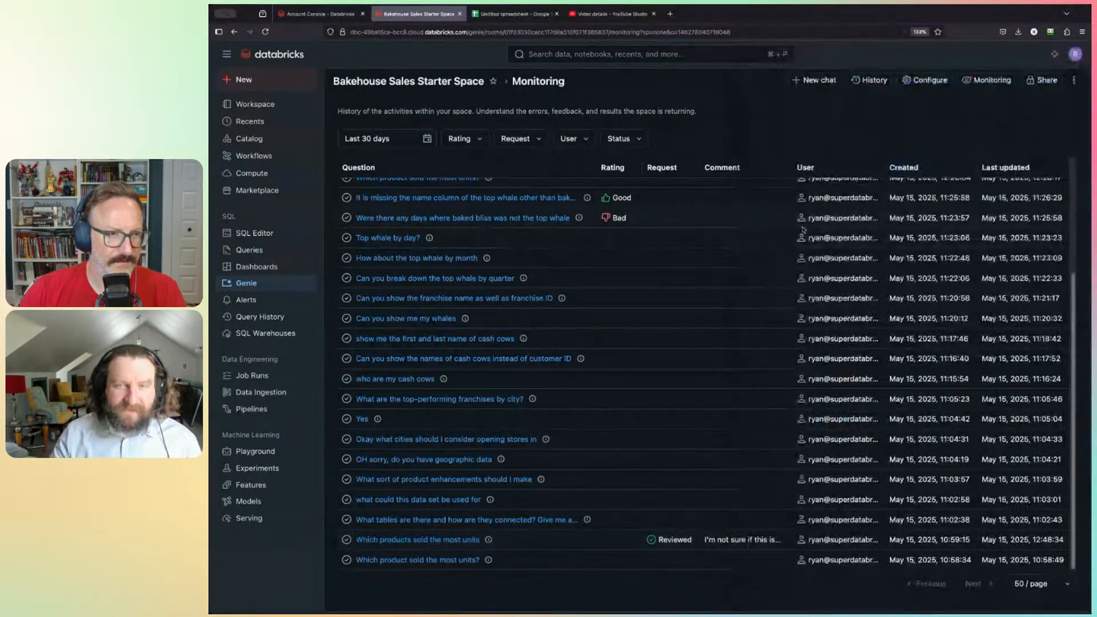
Step: Check the space's configured data tables and its example SQL queries and functions
scroll(920, 174, "up", 2)
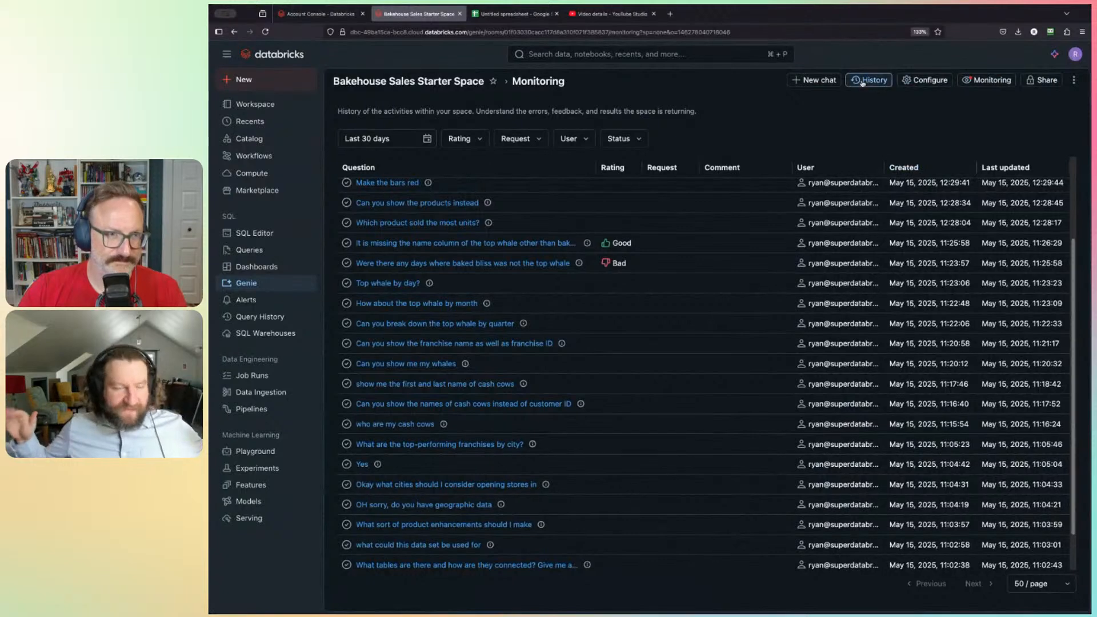
left_click(925, 80)
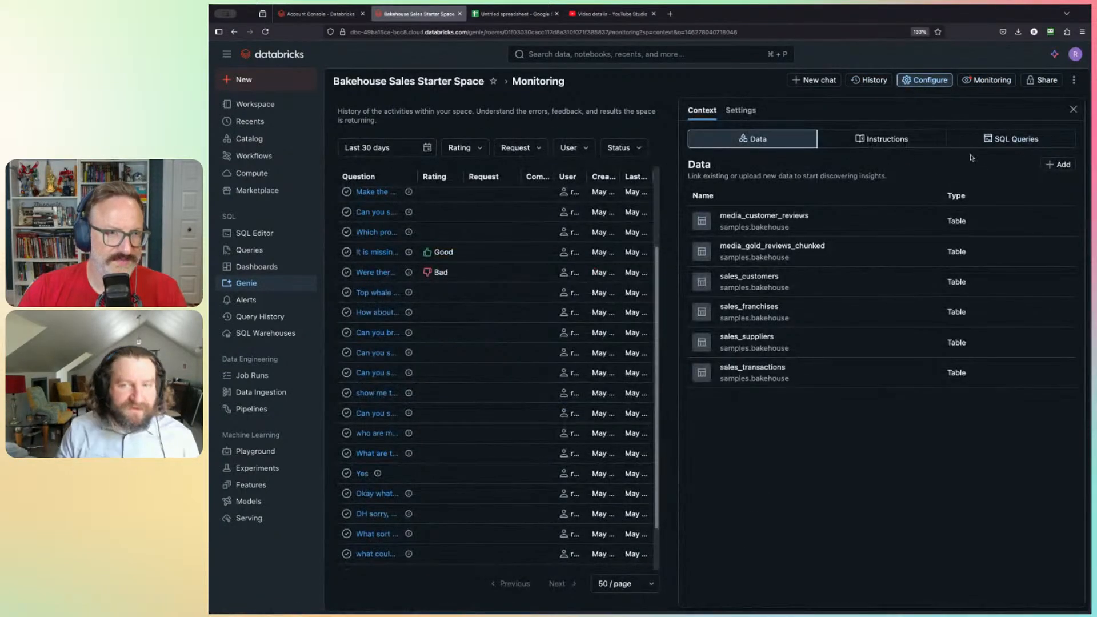
left_click(1010, 143)
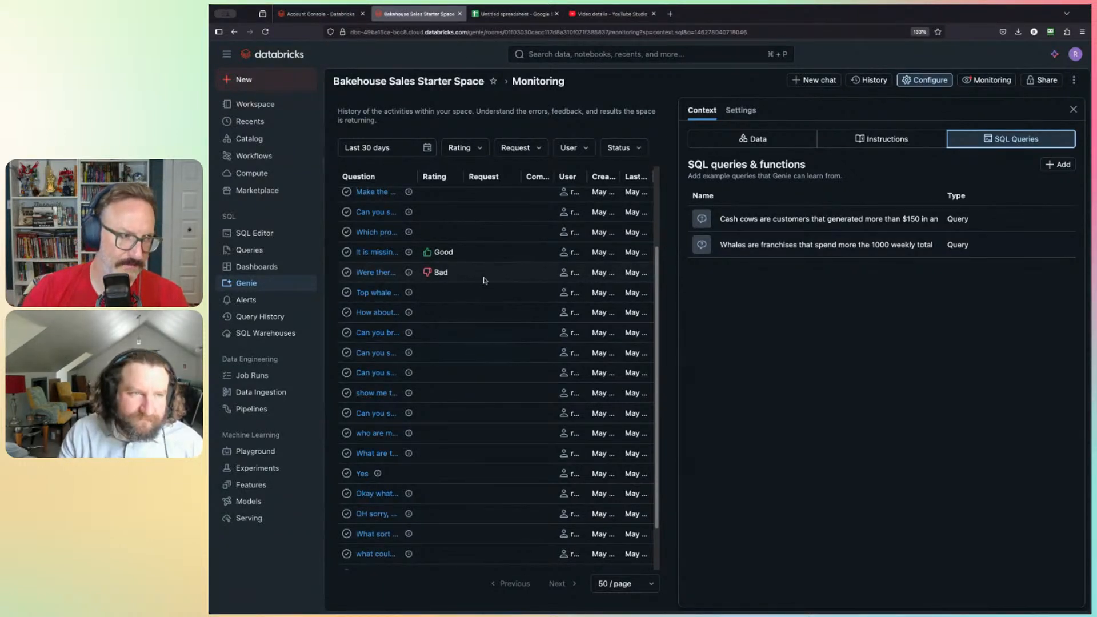
Step: Open the oldest "Which product sold the most units?" chat from the history and run the admin-reviewed SQL
left_click(859, 82)
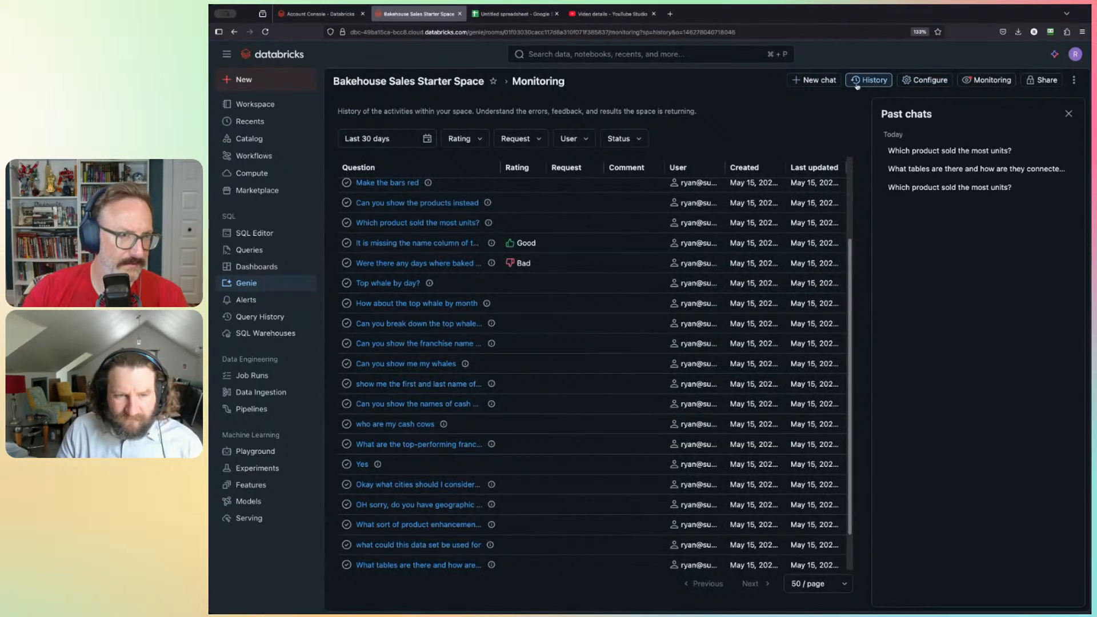
left_click(915, 150)
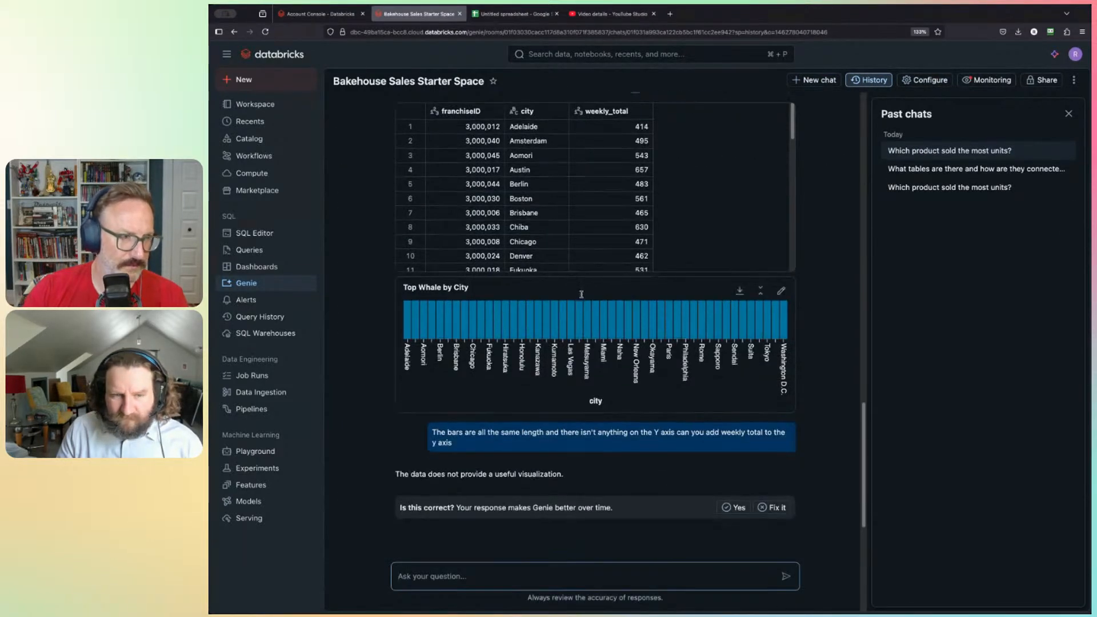
left_click(937, 187)
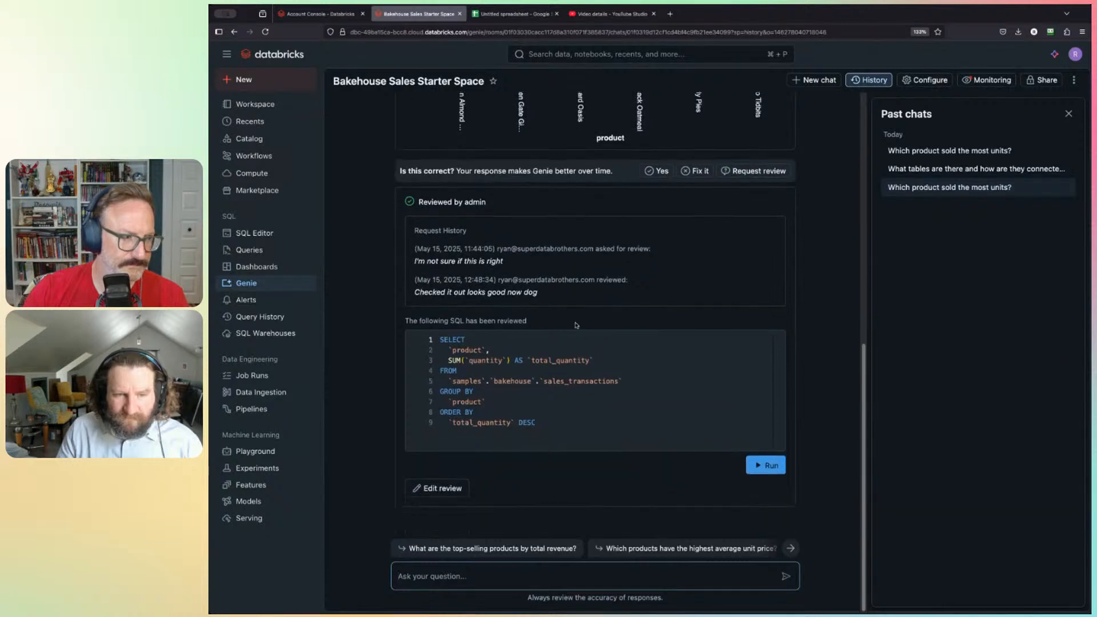
scroll(720, 286, "down", 1)
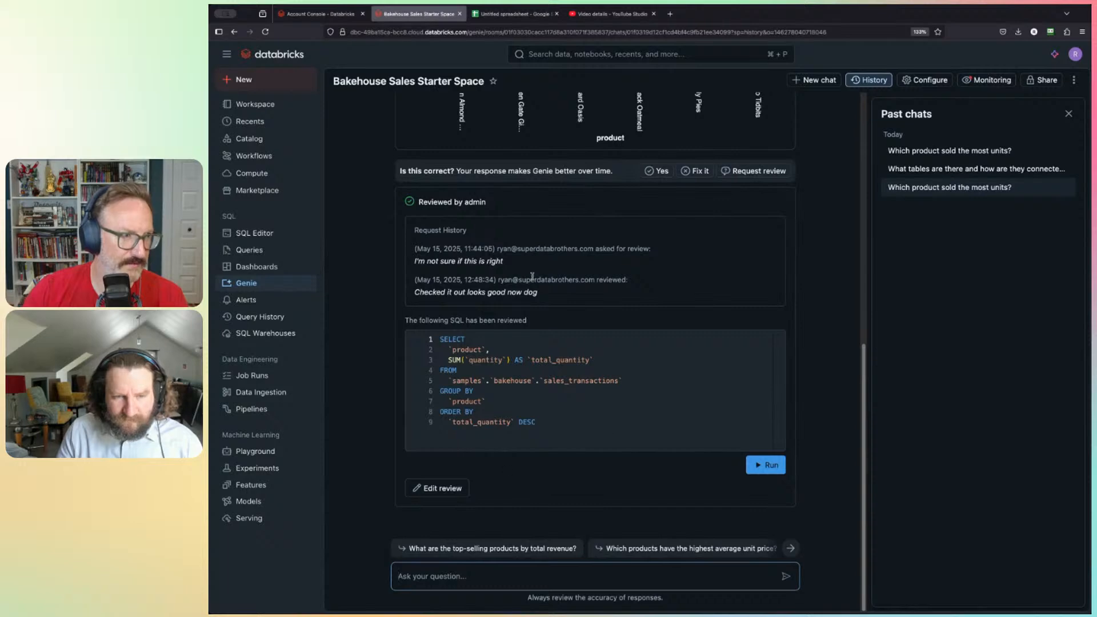
left_click(763, 467)
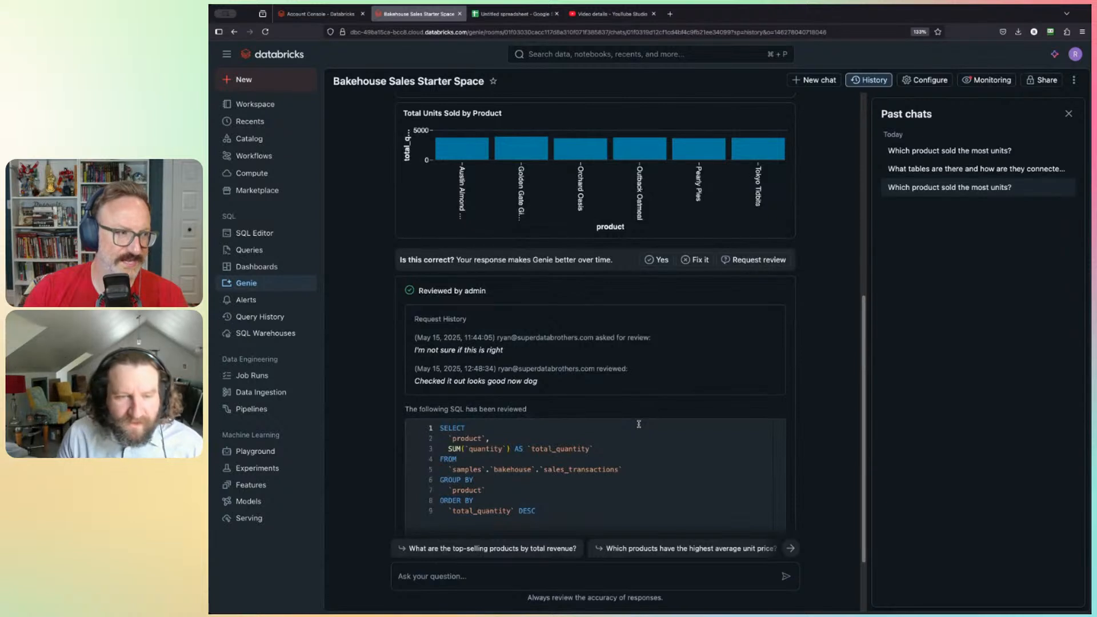
scroll(553, 365, "up", 2)
scroll(563, 423, "down", 3)
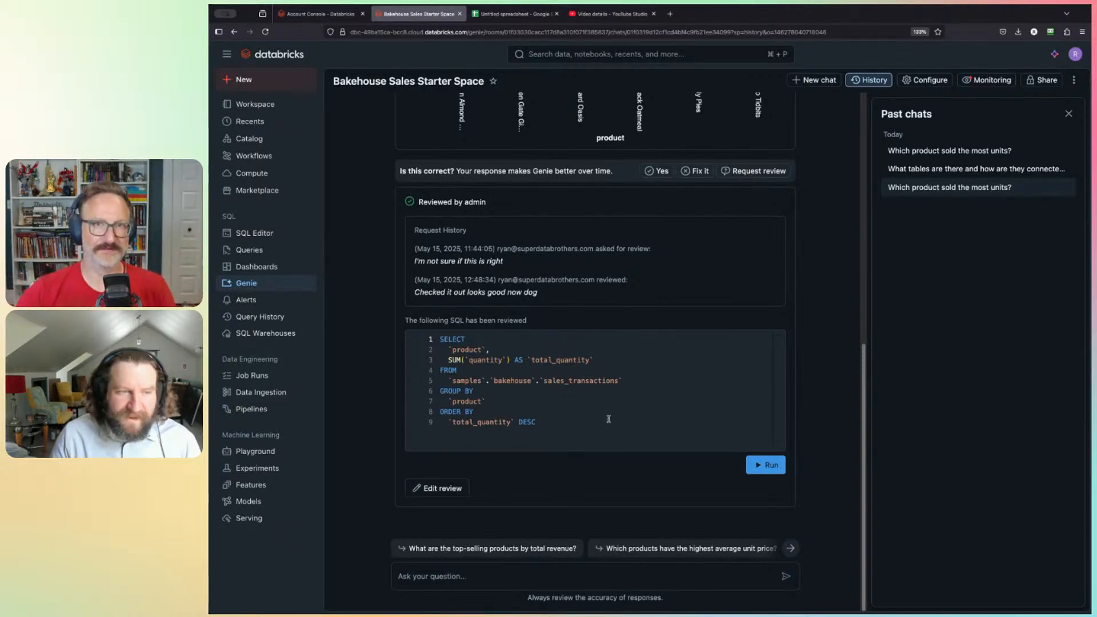
Step: Ask the suggested follow-up "What are the top-selling products by total revenue?" and add its answer as an instruction
left_click(510, 549)
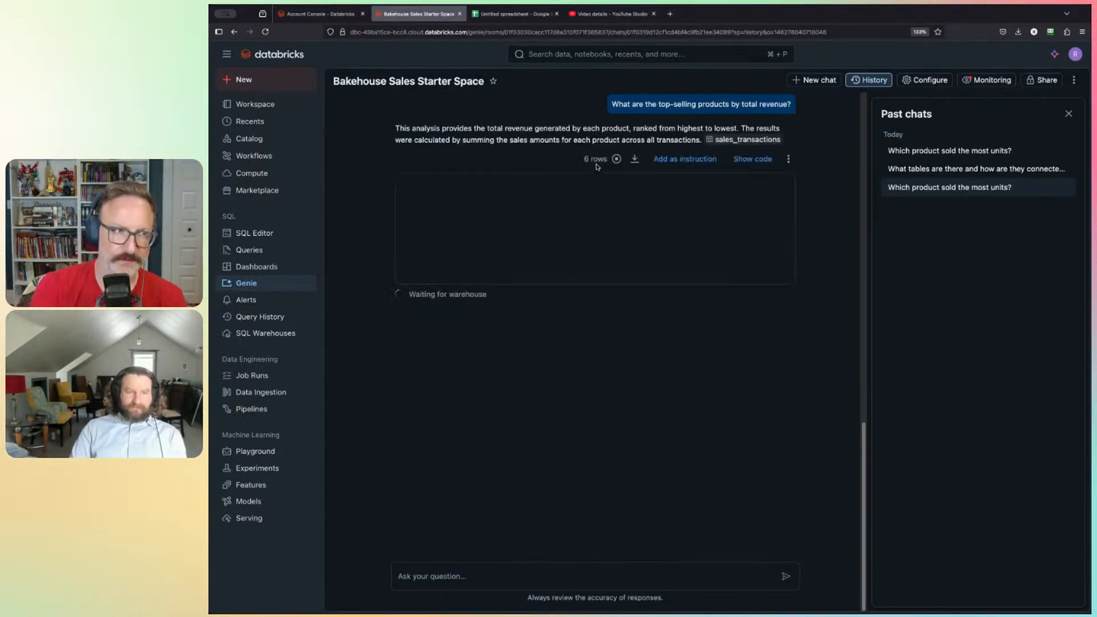
left_click(685, 159)
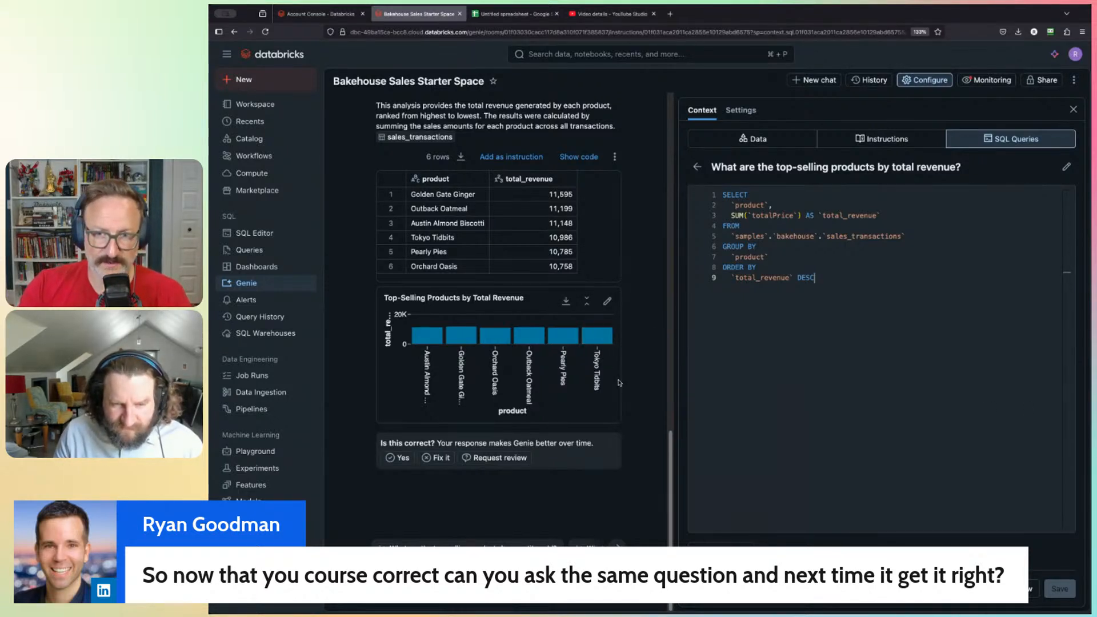
scroll(606, 380, "up", 3)
scroll(582, 375, "down", 3)
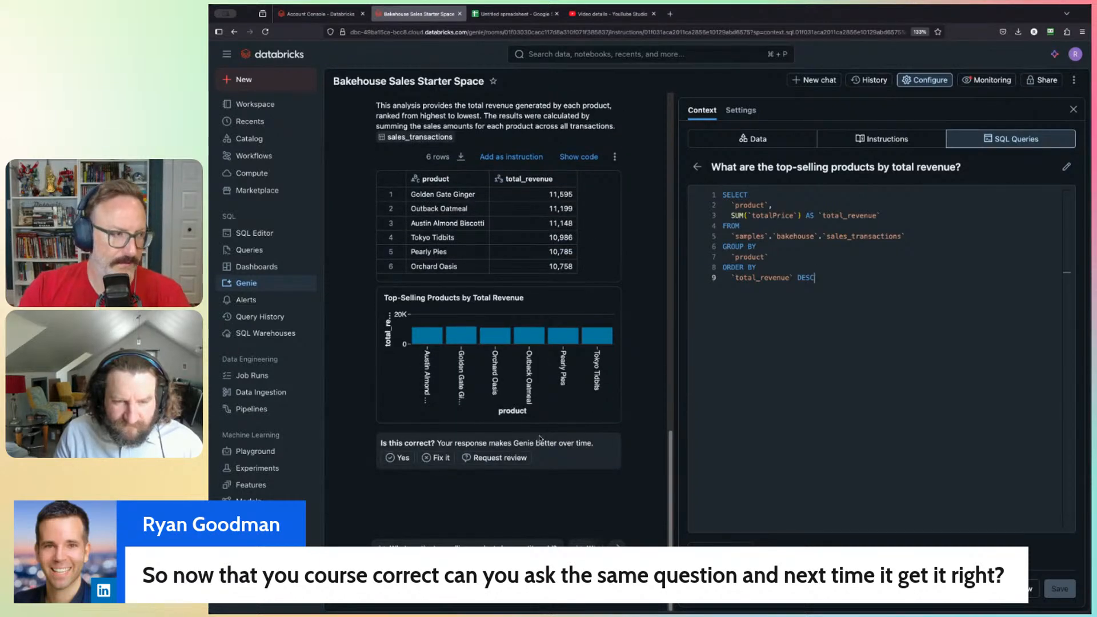
scroll(594, 406, "up", 4)
scroll(540, 438, "up", 4)
scroll(514, 428, "down", 8)
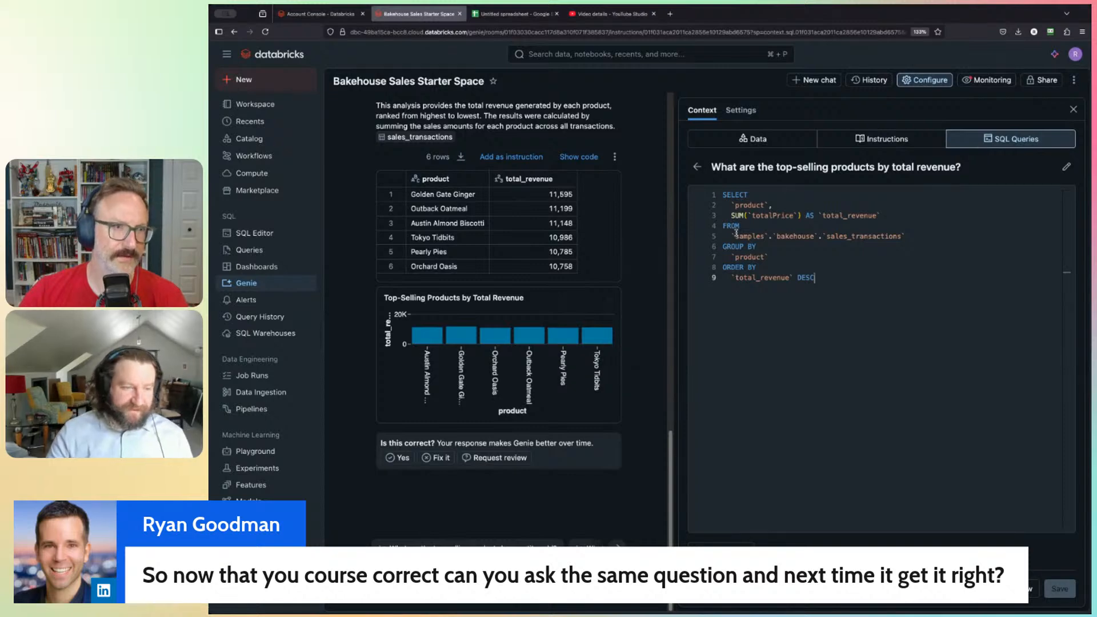
scroll(603, 263, "up", 10)
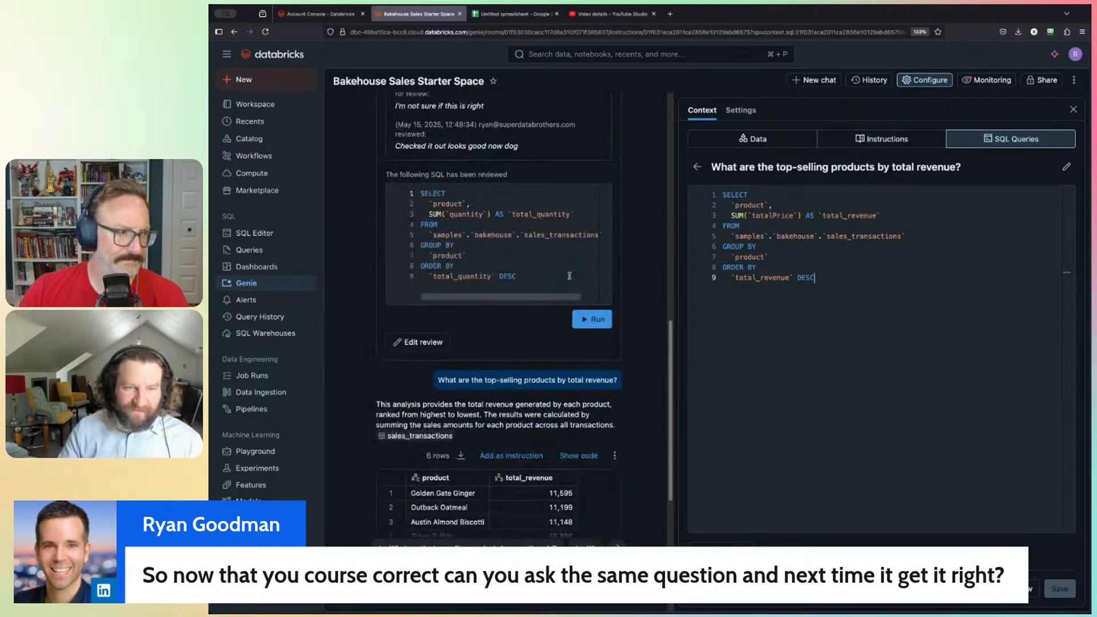
scroll(557, 288, "up", 3)
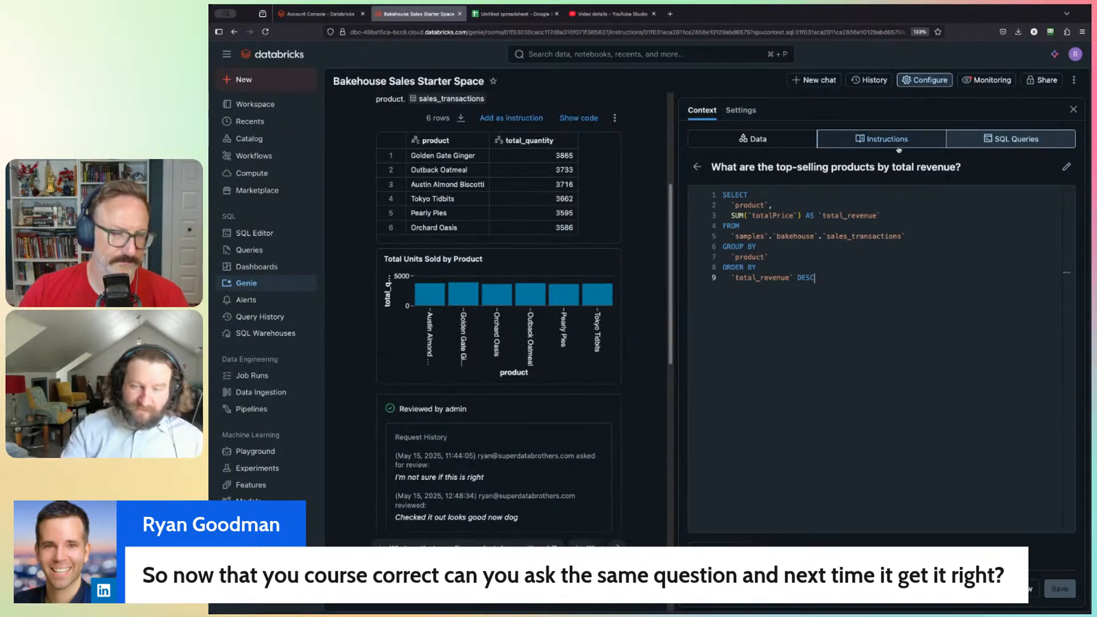
Step: Add and save the general instruction "IT'S EXTREMELY IMPORTANT TO NEVER DISPLAY FRANCHISE ID BY ITSELF, ALWAYS SHOW FRANCHISE NAME ALONGSIDE IT."
left_click(866, 140)
left_click(945, 268)
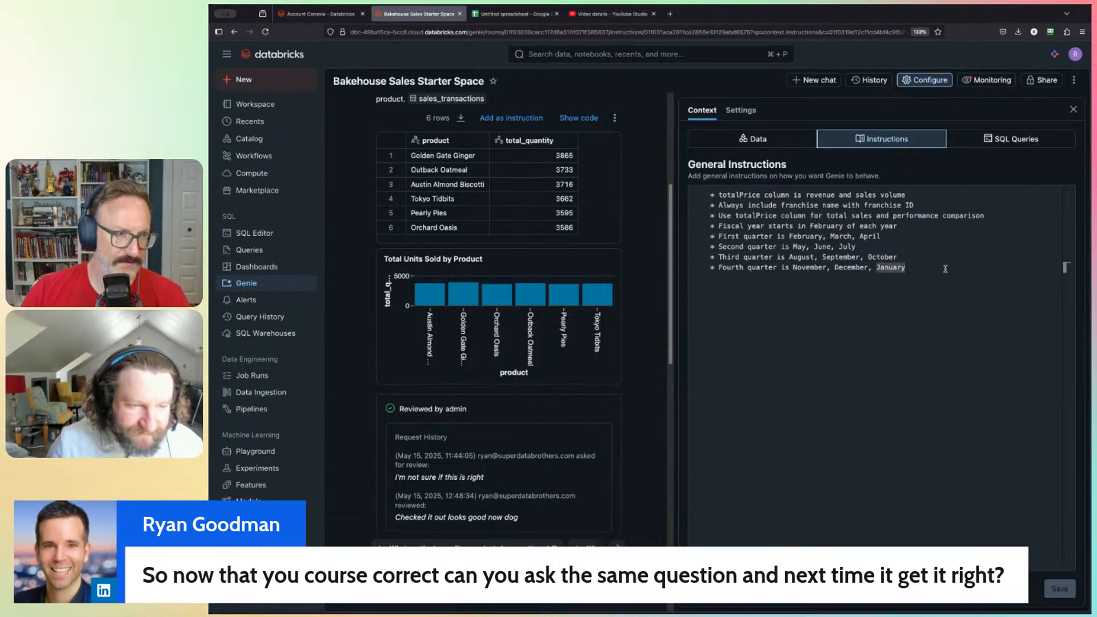
key("Return")
type("* S")
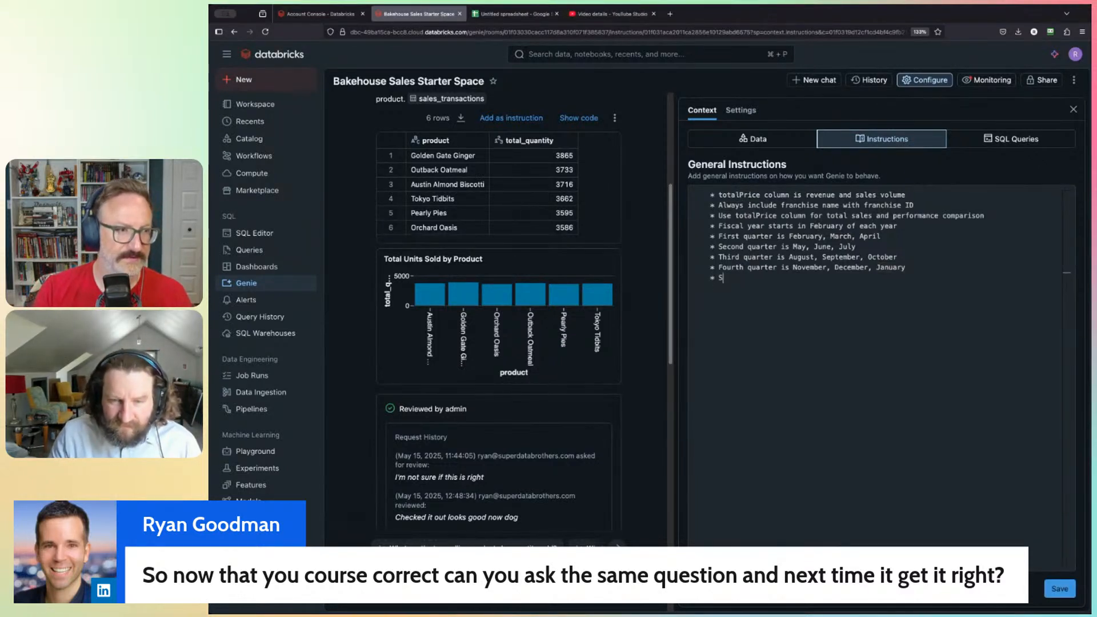
key("BackSpace")
type("IT's")
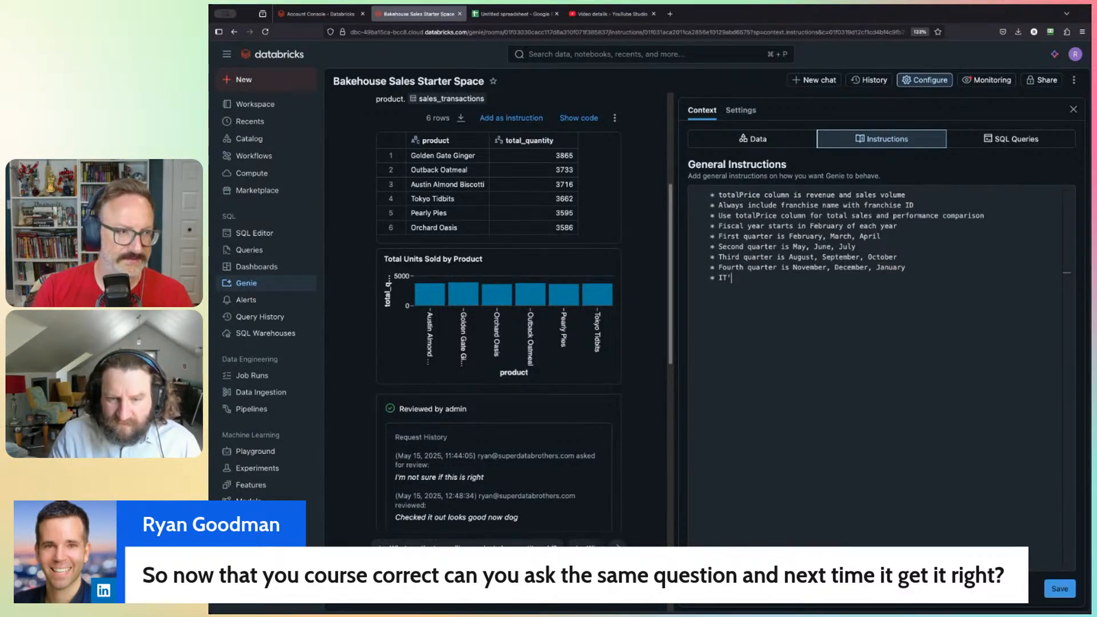
key("BackSpace")
key("BackSpace")
type("S EXT")
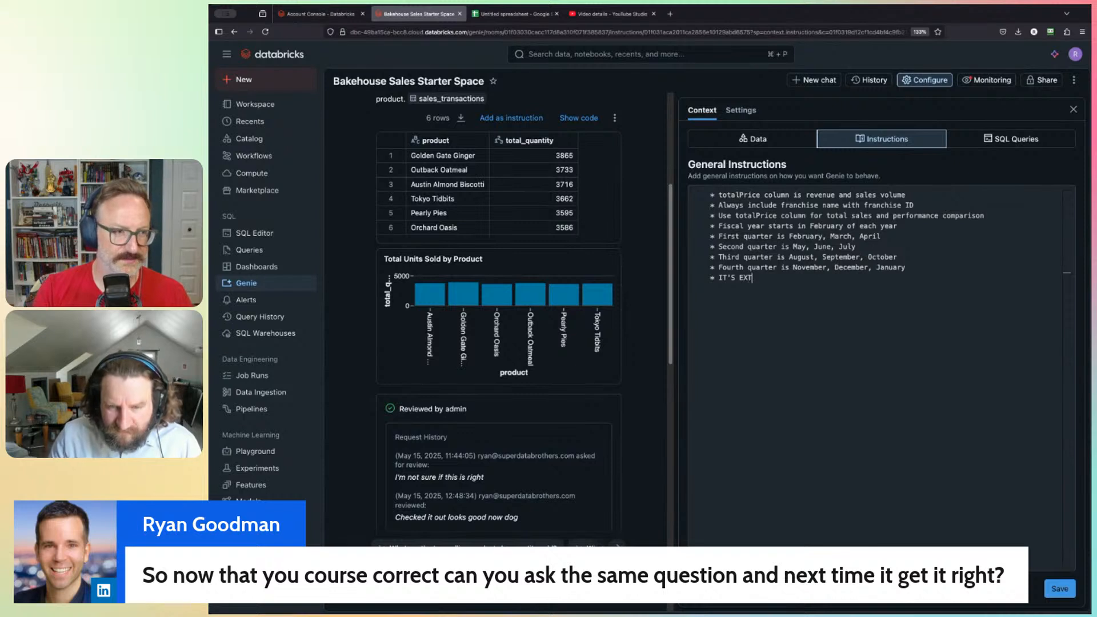
type("REMELY IMPORTANT T")
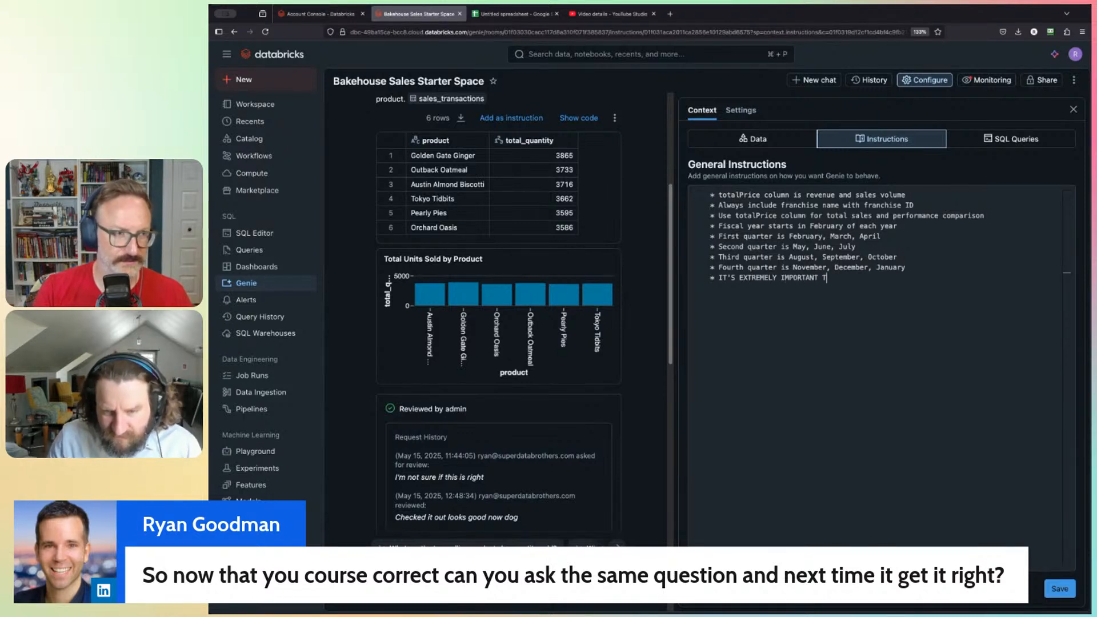
type("O NEVER DISPLAY ")
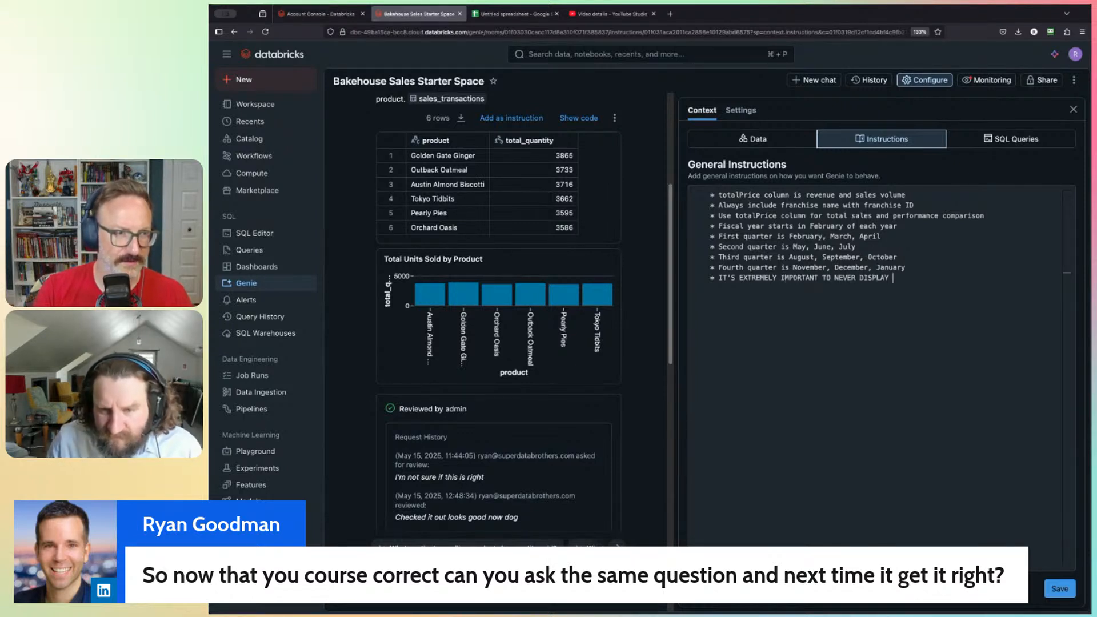
type("FRANCHI")
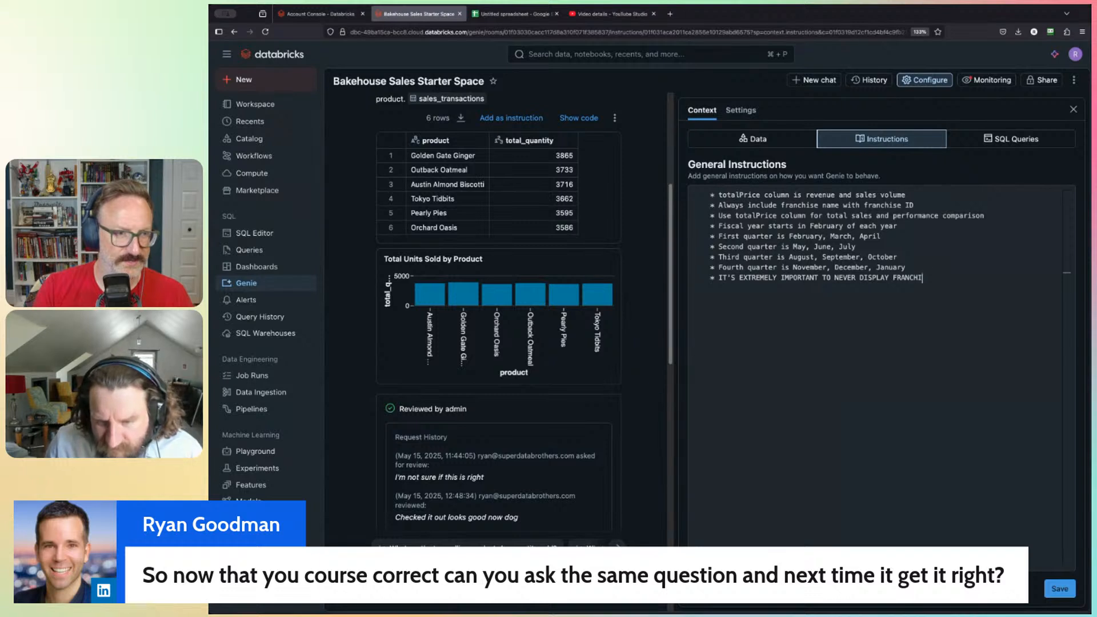
type("SE ID BY ITSELF")
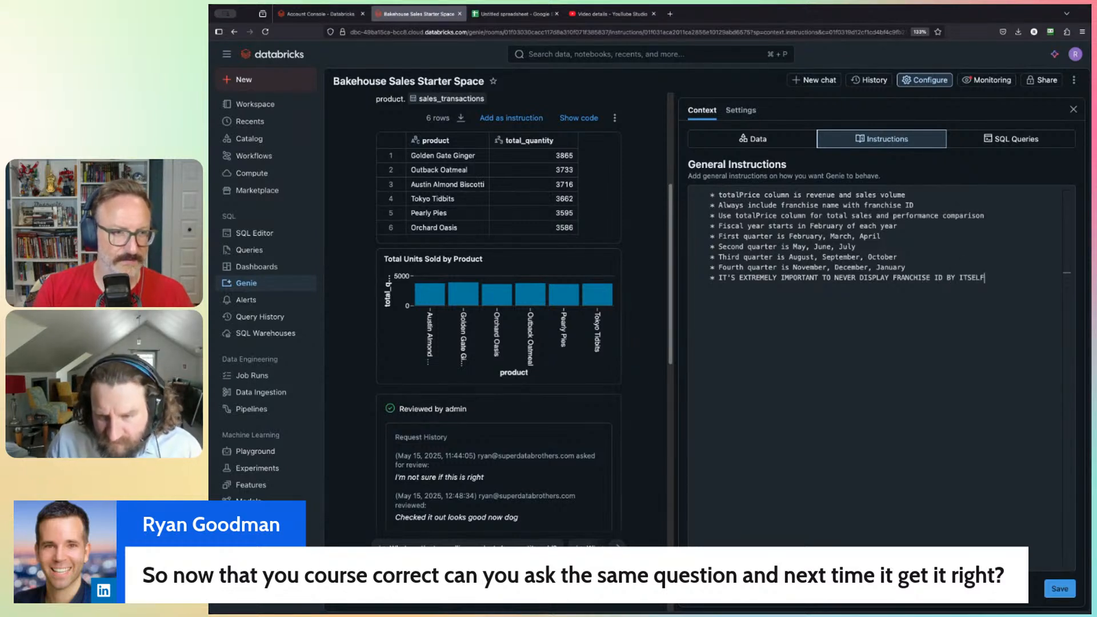
type(", ALWAYS SHOW F")
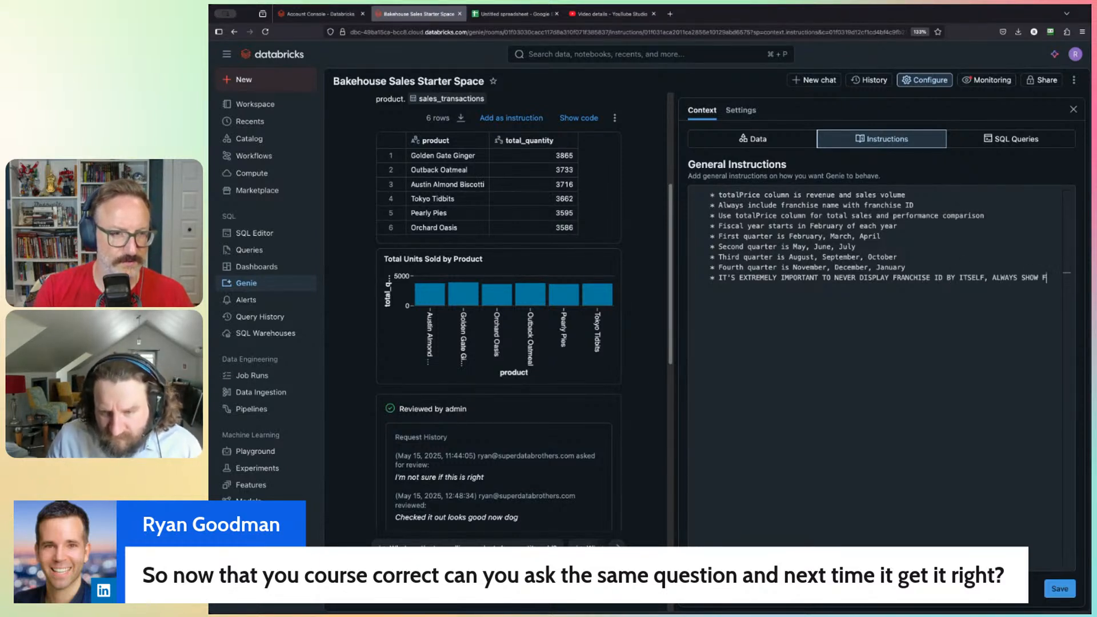
type("RANCHISE NAME")
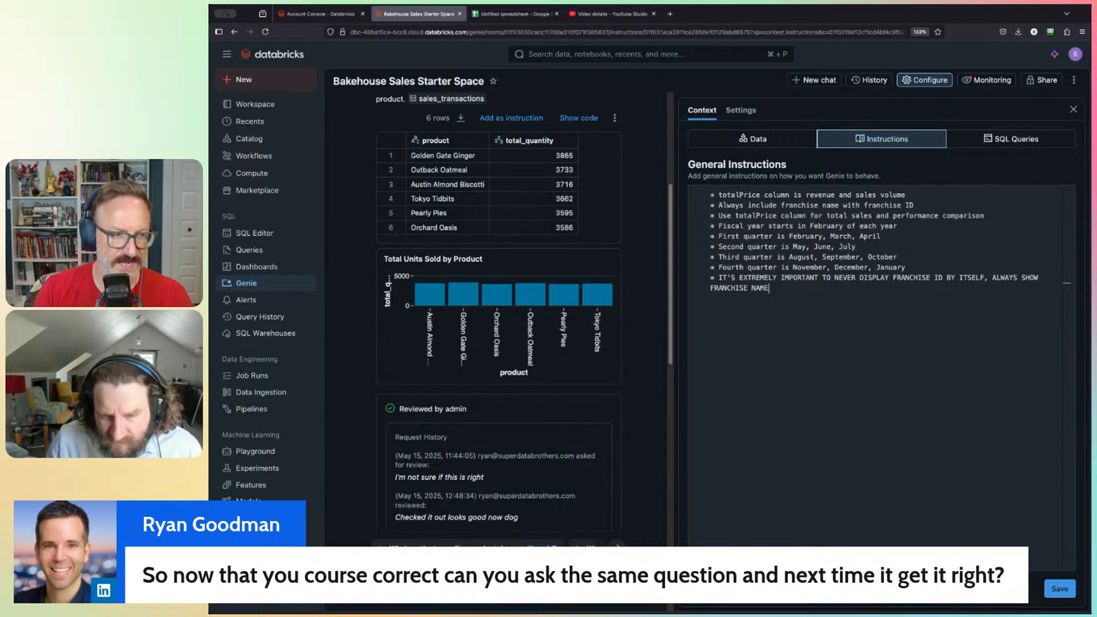
type(" ALONGSIDE IT.")
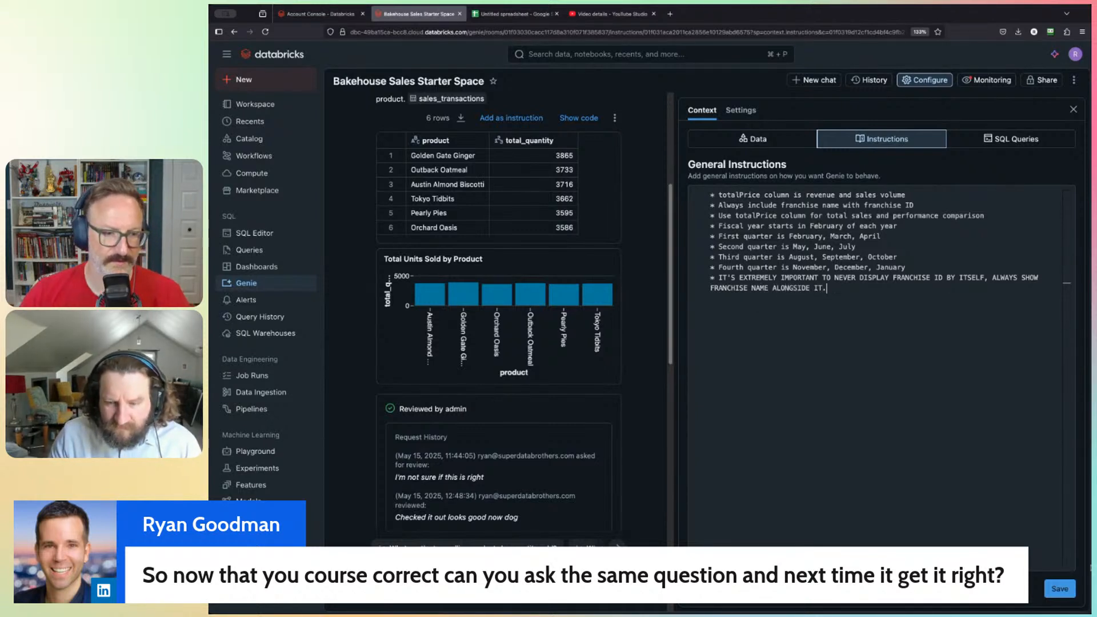
left_click(1060, 588)
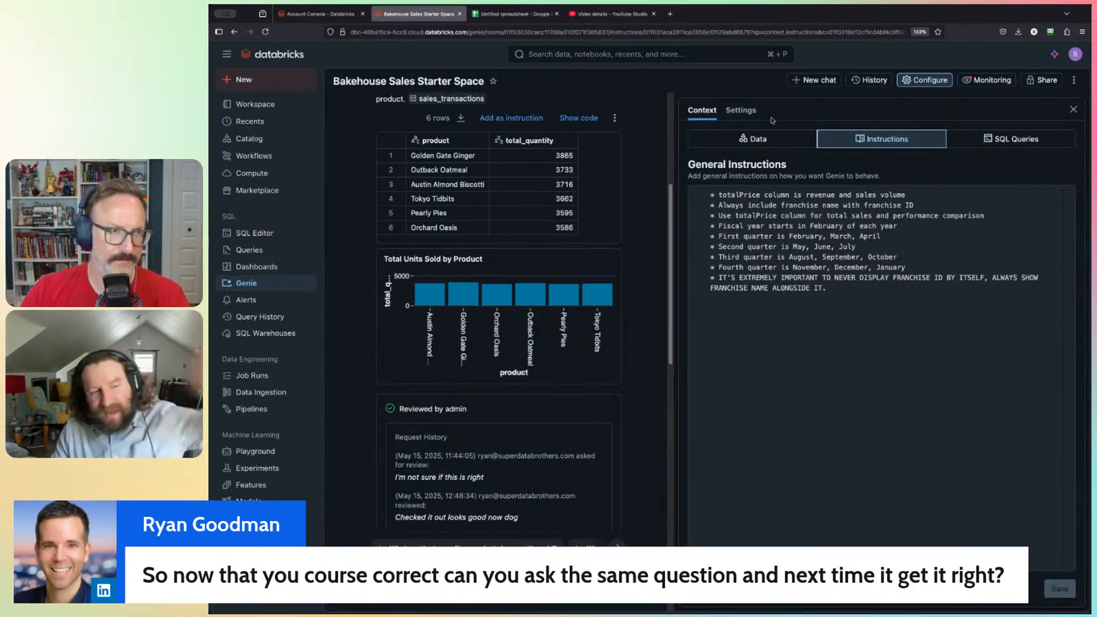
Step: Start a new chat, ask "Show me total sales for franchises", and look over the franchise results
left_click(814, 80)
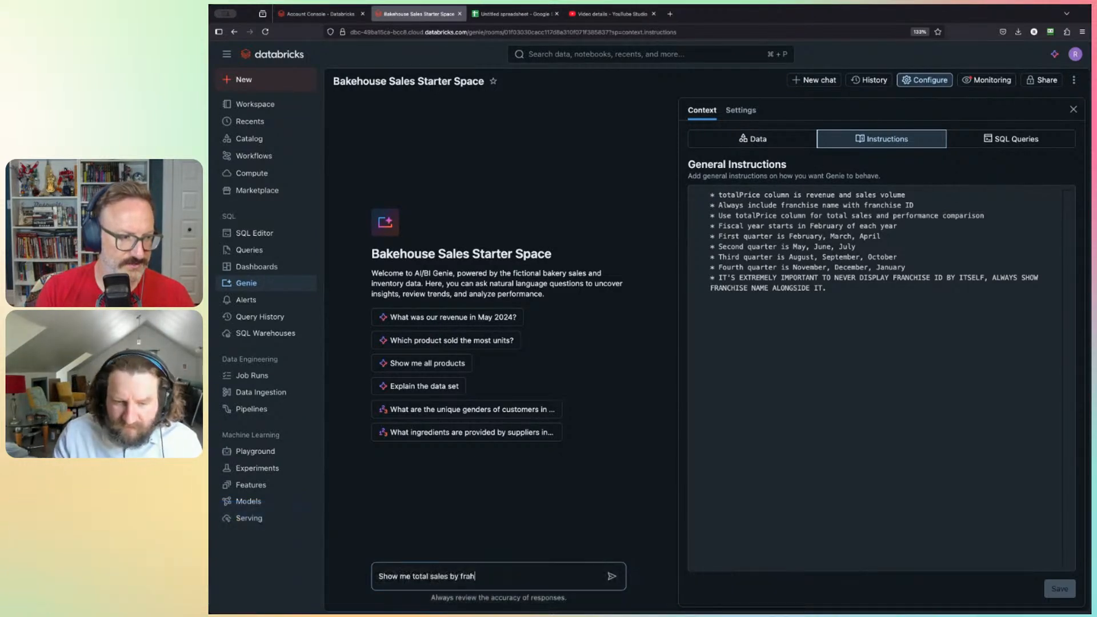
key("BackSpace")
key("BackSpace")
key("BackSpace")
key("BackSpace")
key("BackSpace")
key("BackSpace")
key("BackSpace")
key("BackSpace")
type("fo")
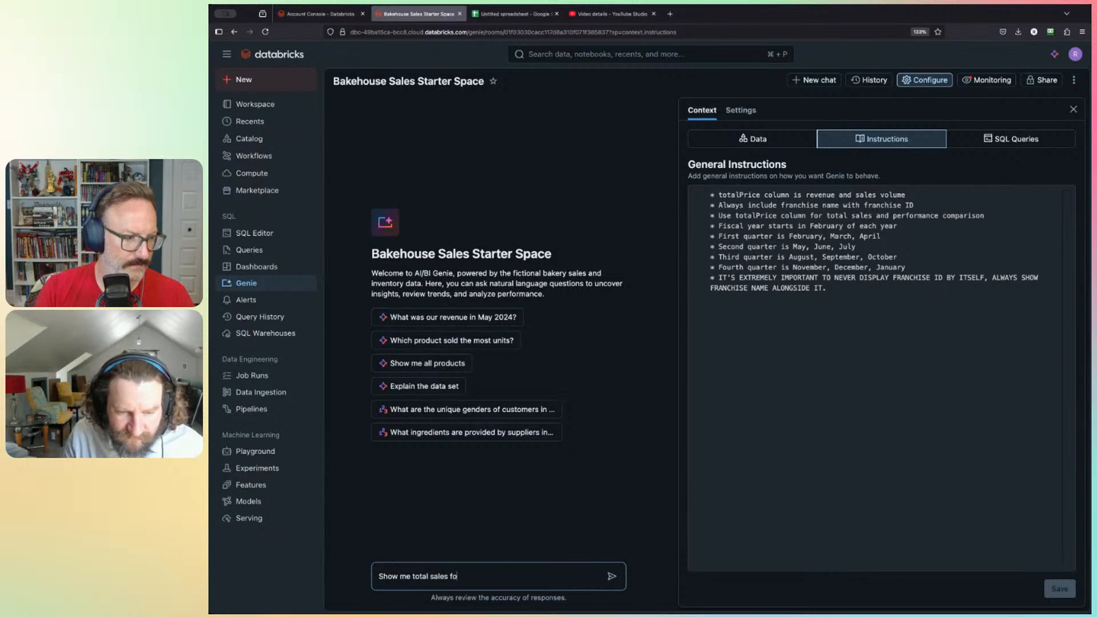
type("r franchises")
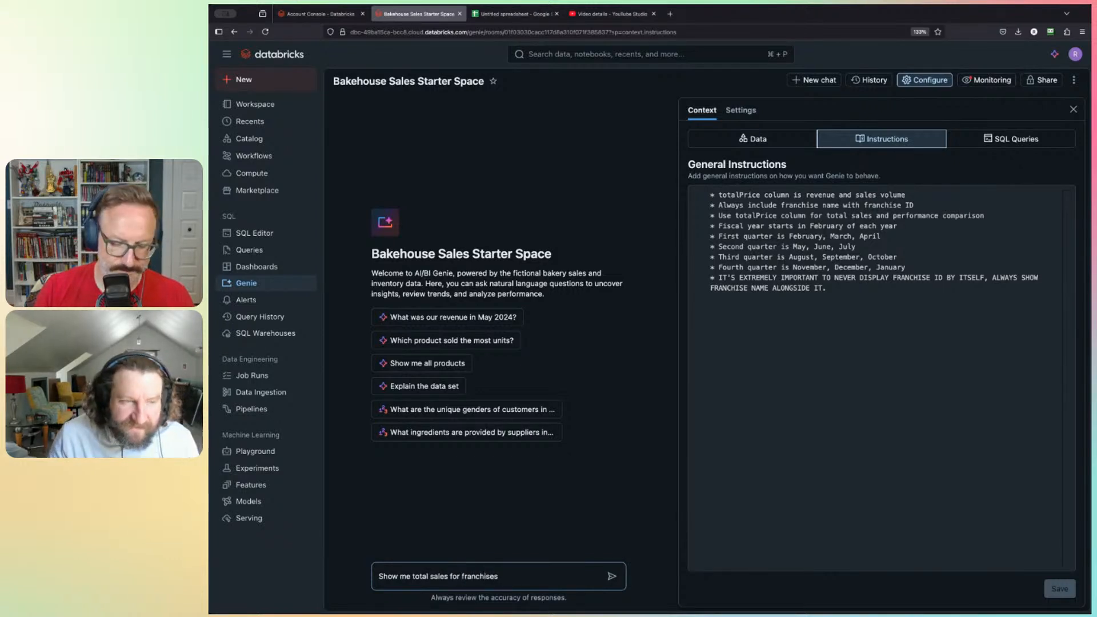
key("Return")
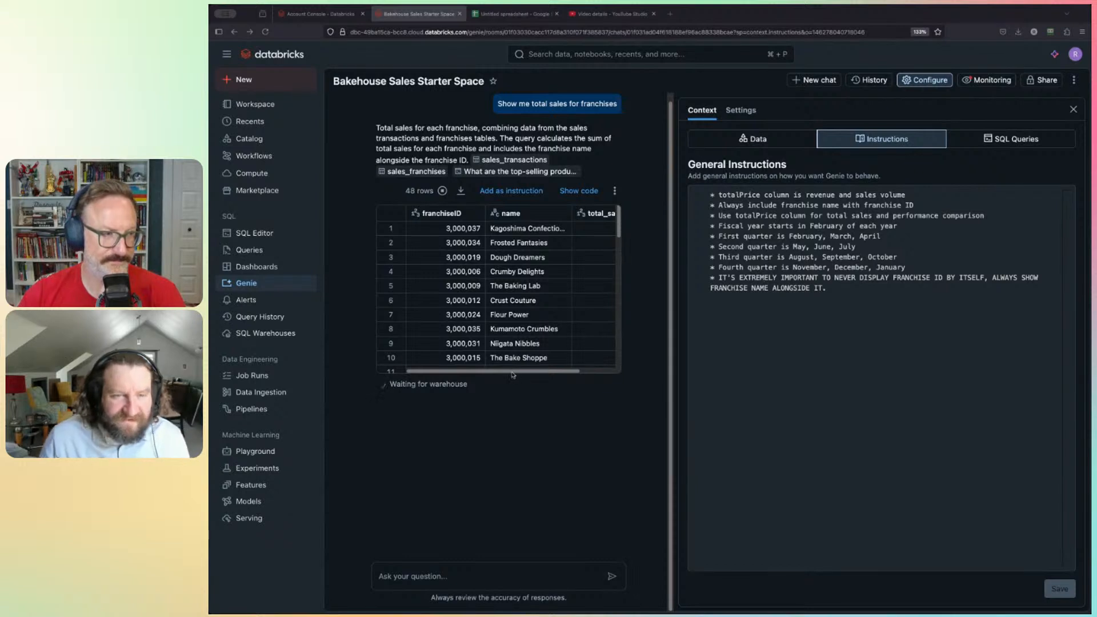
left_click(548, 372)
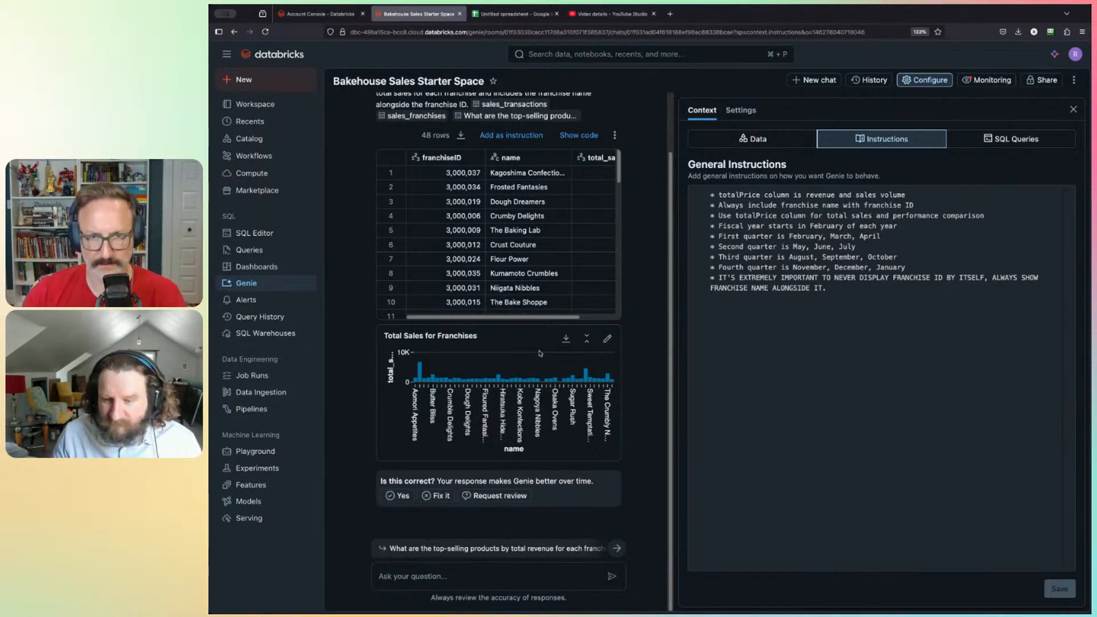
Step: Compare the two general instructions about showing the franchise name with the franchise ID, and open the space's SQL queries
double_click(813, 198)
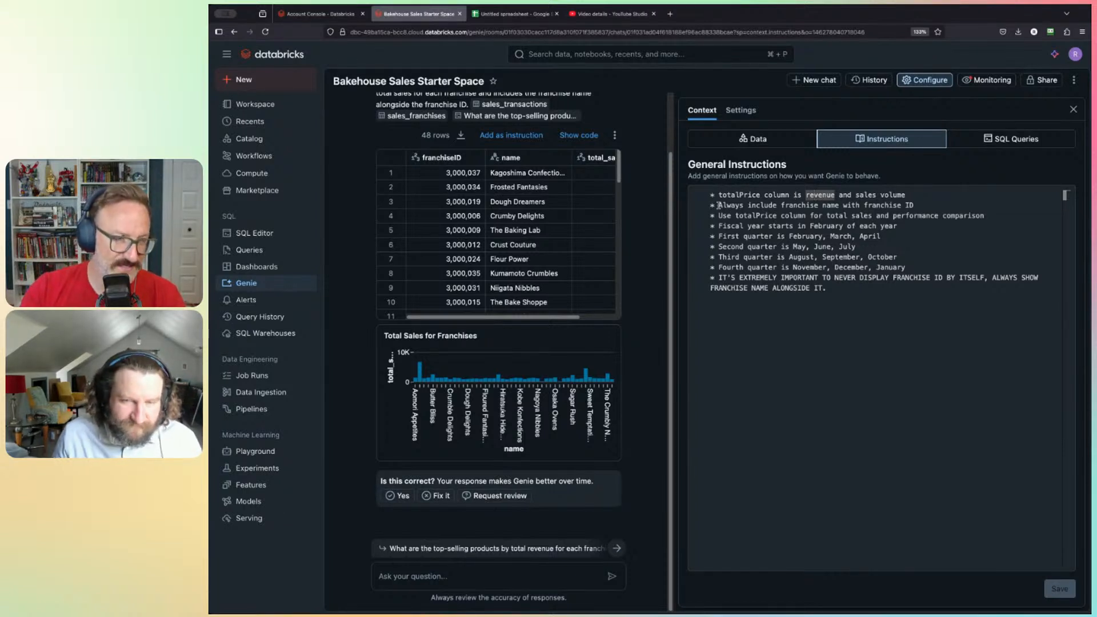
left_click_drag(718, 205, 930, 202)
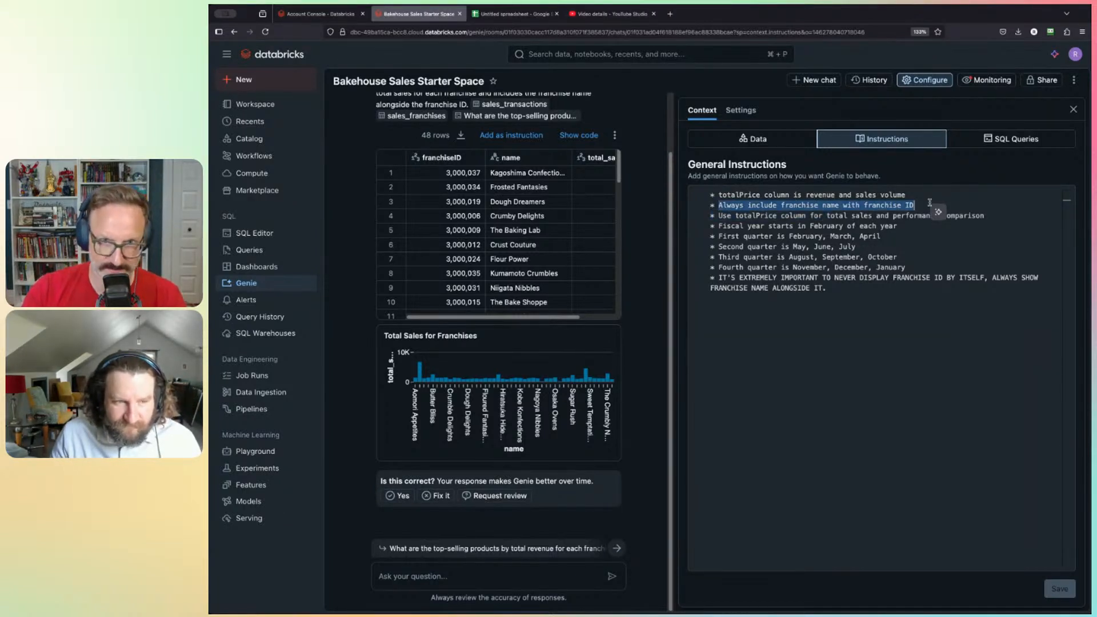
left_click(720, 278)
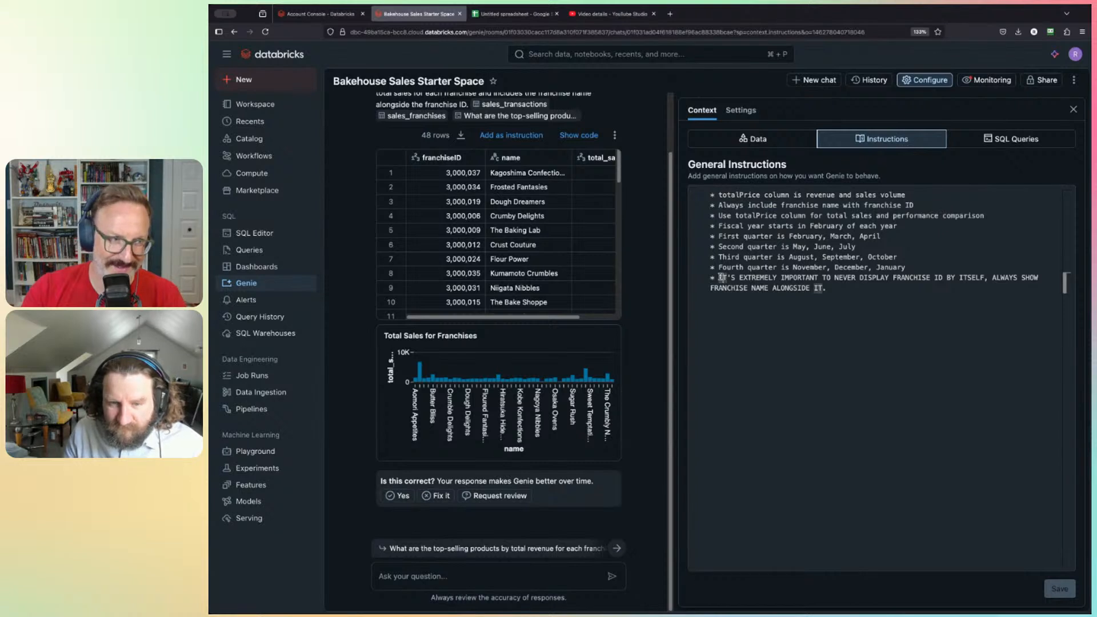
left_click_drag(720, 278, 877, 294)
left_click(877, 295)
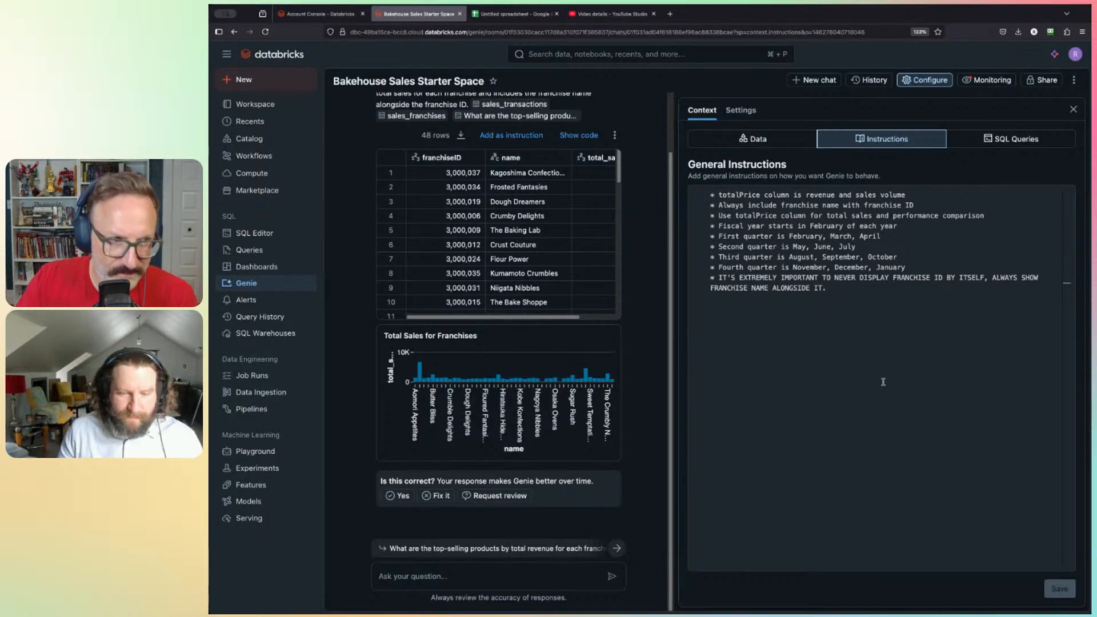
left_click(1021, 140)
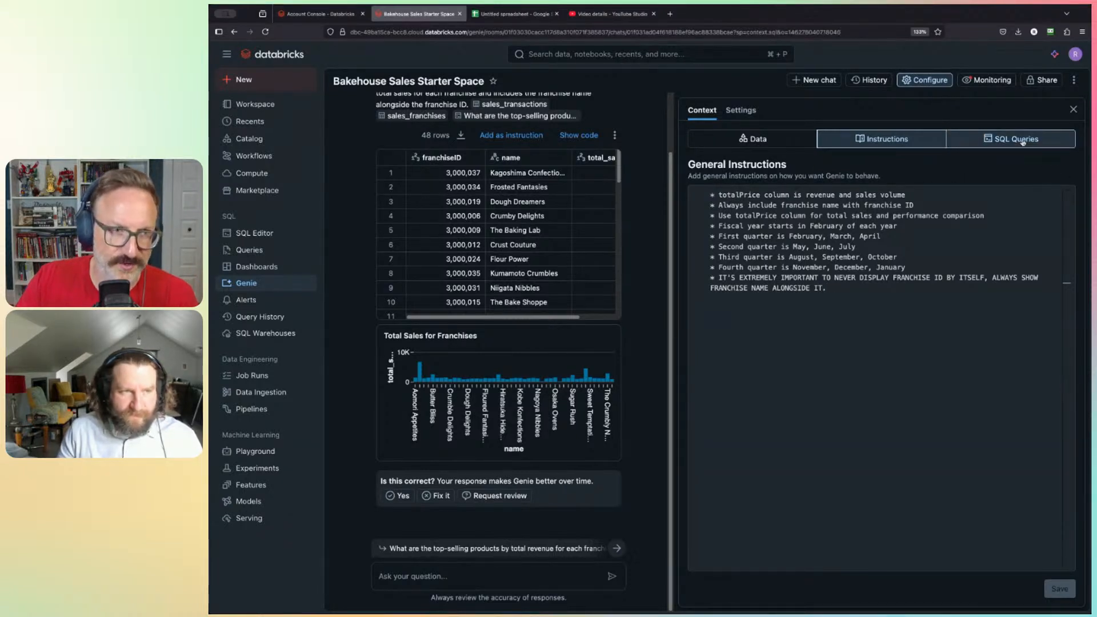